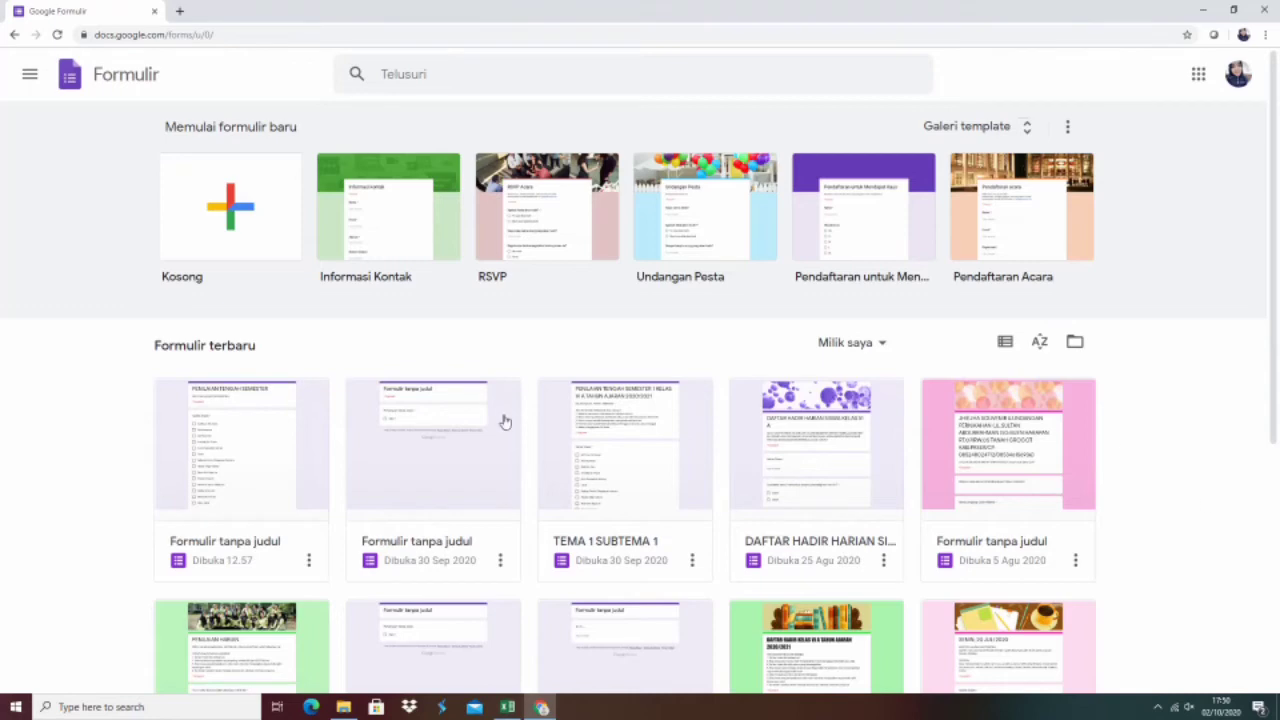
Step: Look over the recent forms and create a new blank form
{"action": "scroll", "coordinate": [573, 512], "scroll_direction": "down", "scroll_amount": 1}
{"action": "scroll", "coordinate": [575, 513], "scroll_direction": "down", "scroll_amount": 3}
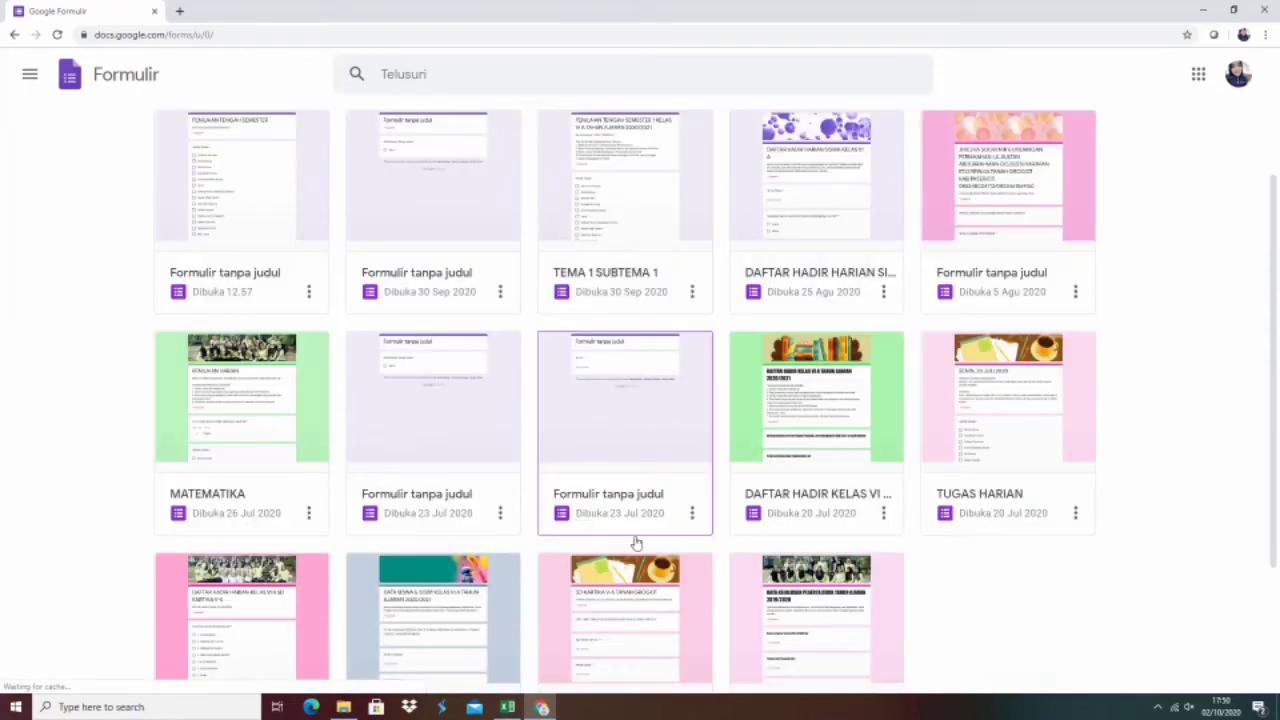
{"action": "scroll", "coordinate": [899, 638], "scroll_direction": "down", "scroll_amount": 2}
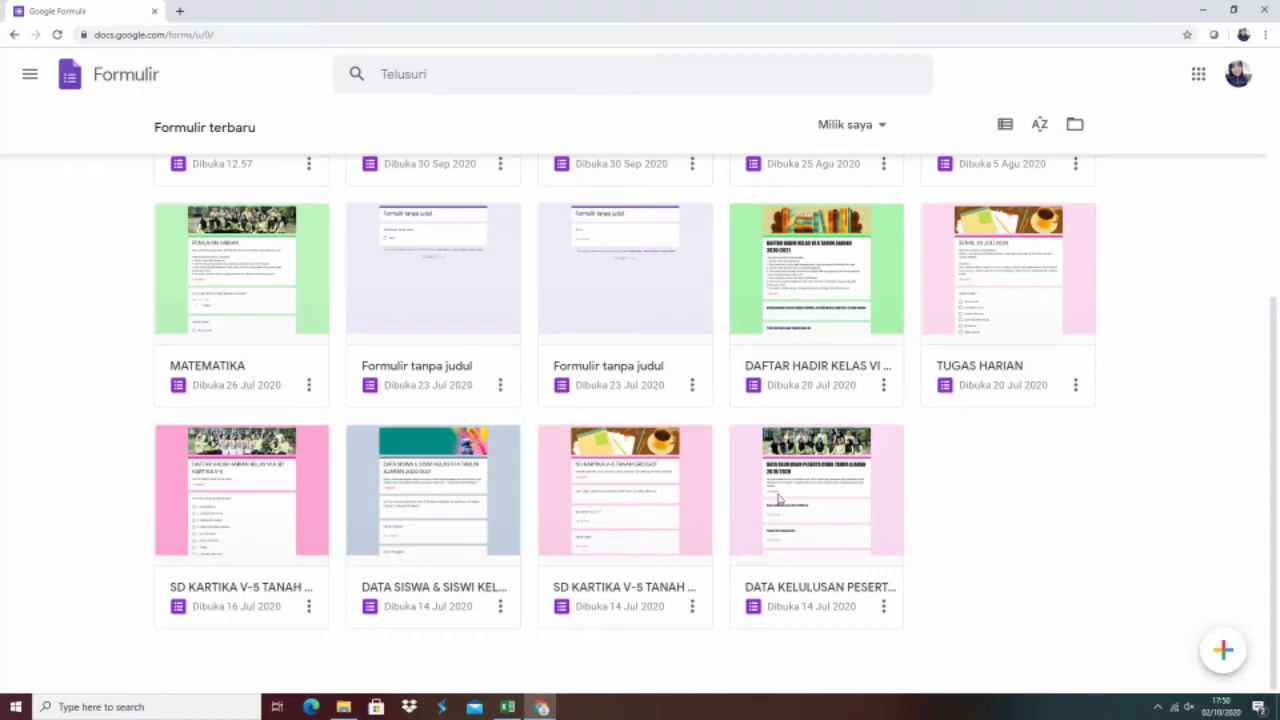
{"action": "scroll", "coordinate": [800, 510], "scroll_direction": "up", "scroll_amount": 3}
{"action": "scroll", "coordinate": [805, 515], "scroll_direction": "up", "scroll_amount": 2}
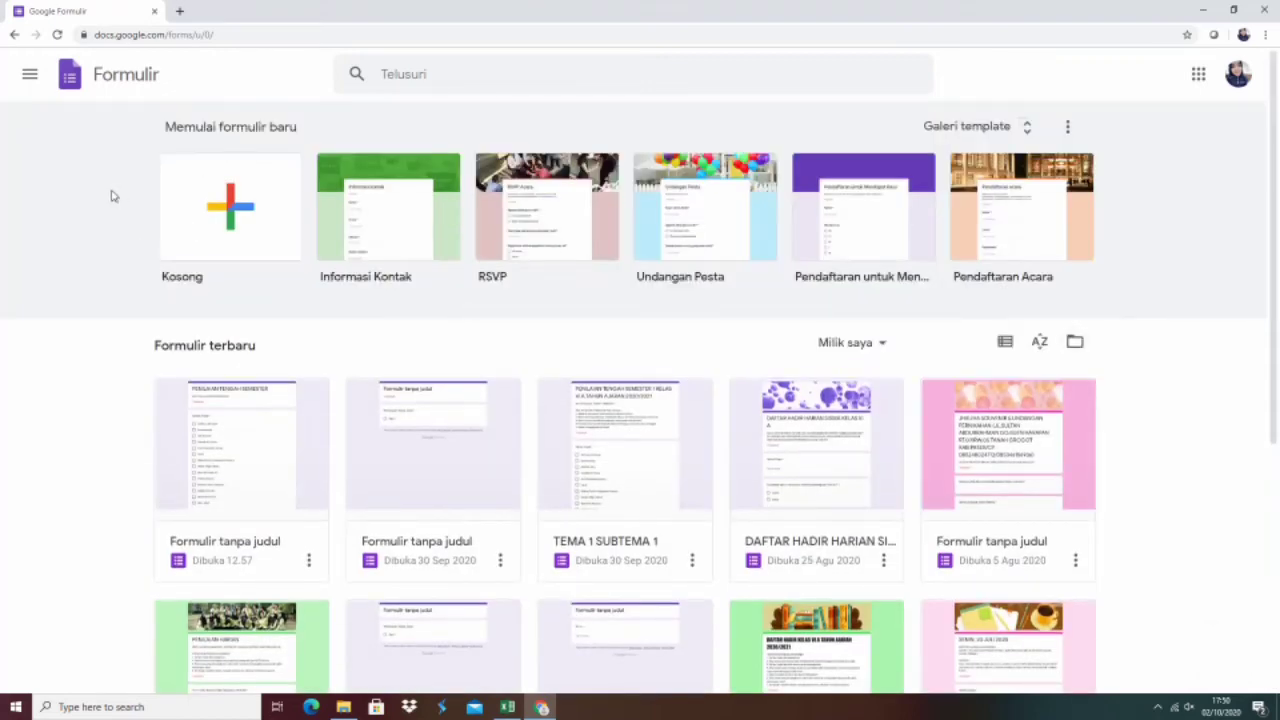
{"action": "left_click", "coordinate": [235, 216]}
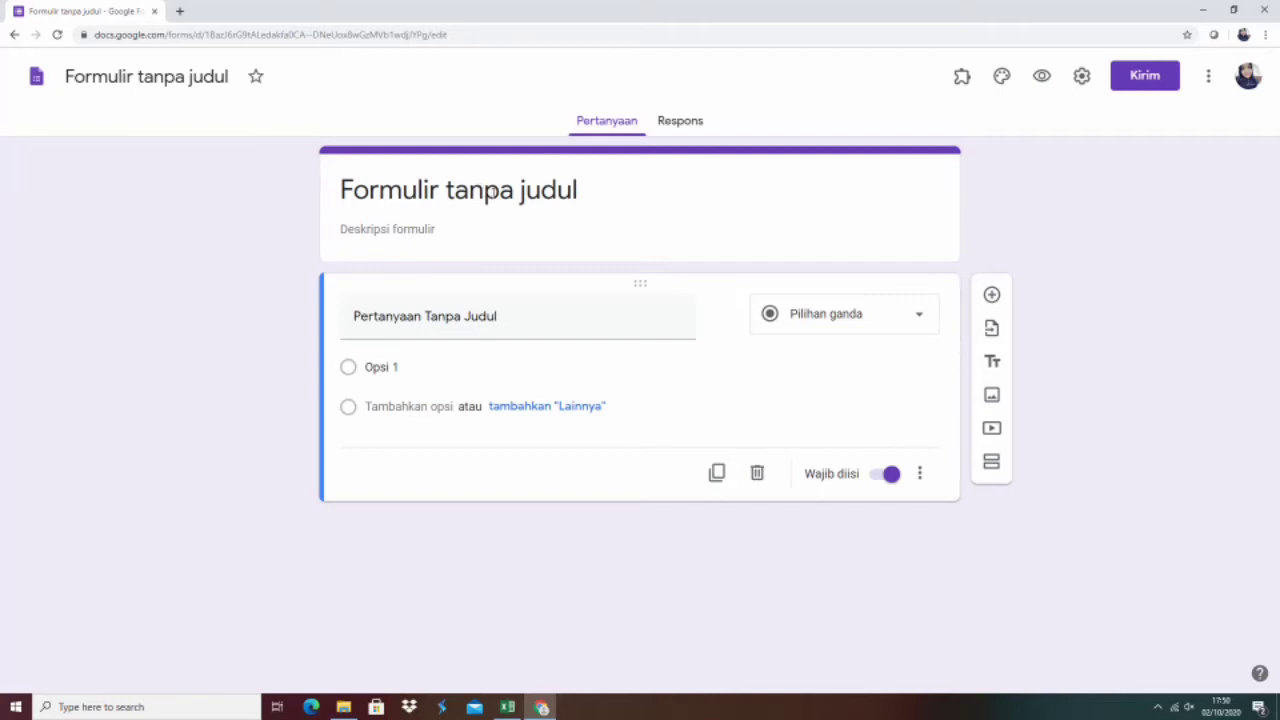
Step: Turn the form into a quiz in its settings and save the change
{"action": "left_click", "coordinate": [1081, 83]}
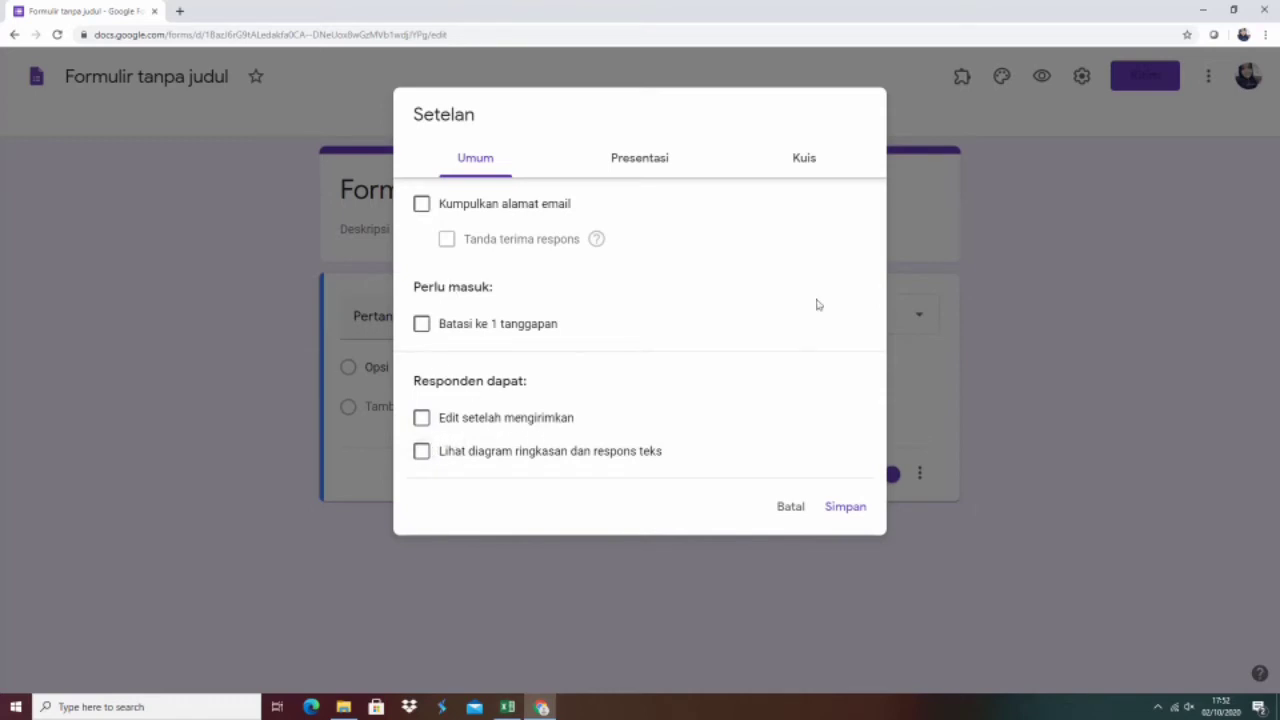
{"action": "left_click", "coordinate": [806, 160]}
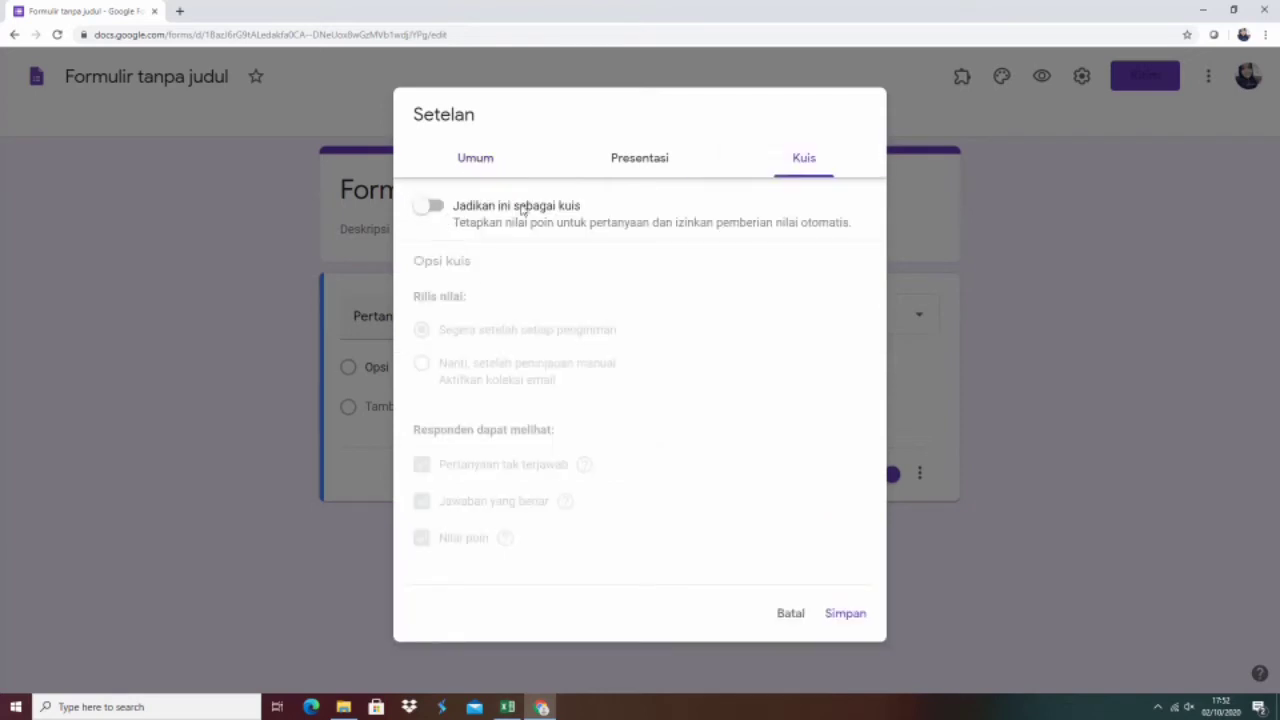
{"action": "left_click", "coordinate": [439, 212]}
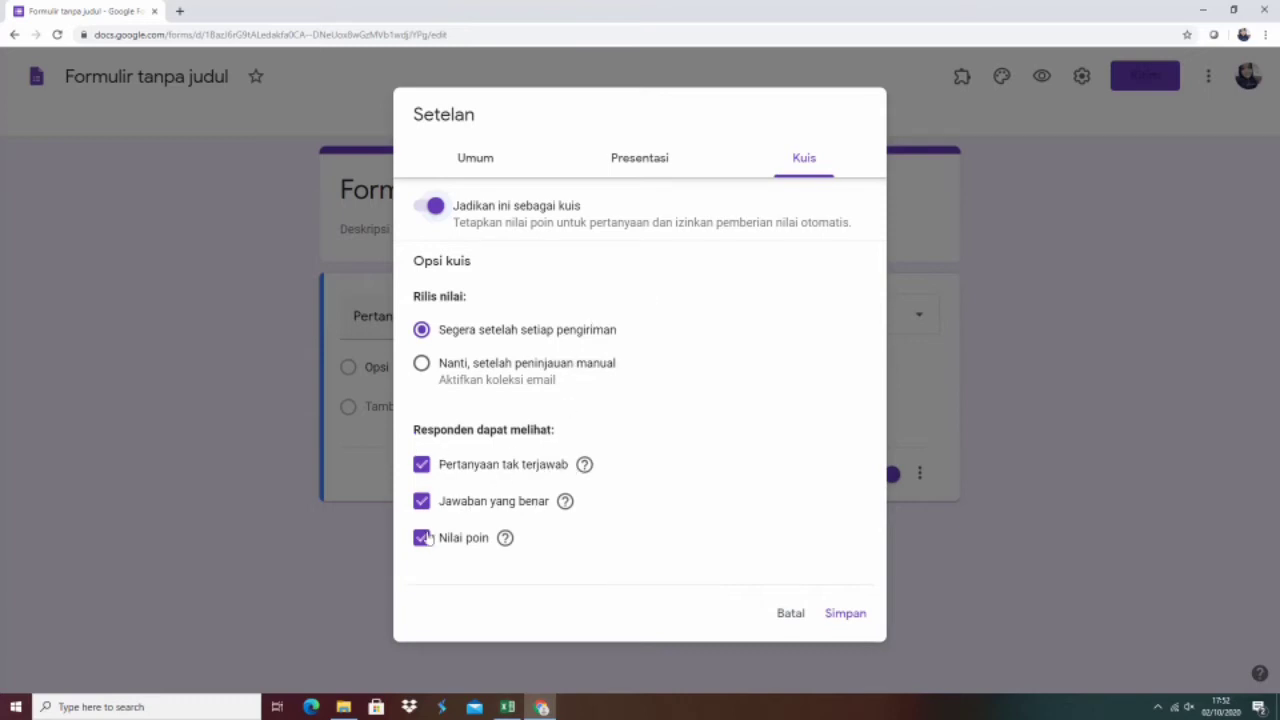
{"action": "left_click", "coordinate": [840, 612]}
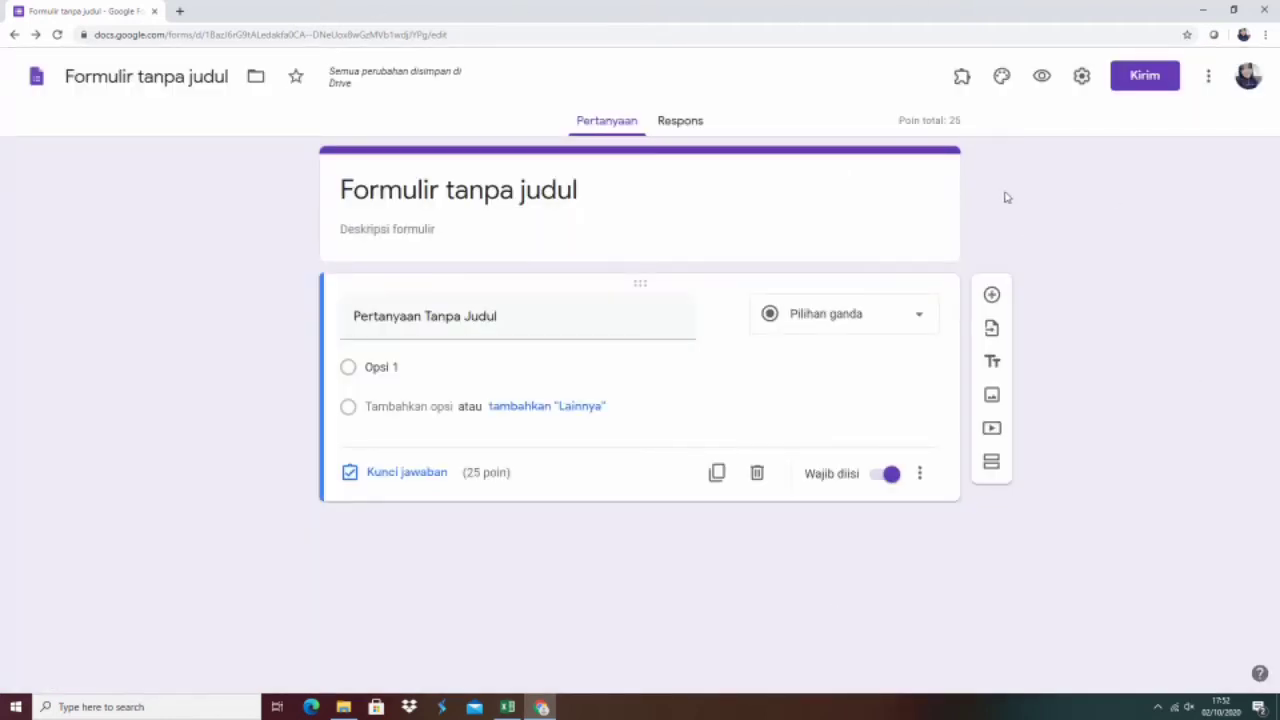
Step: Set the form's header to the purple bubbles picture from the Kantor dan Sekolah theme images
{"action": "left_click", "coordinate": [1002, 77]}
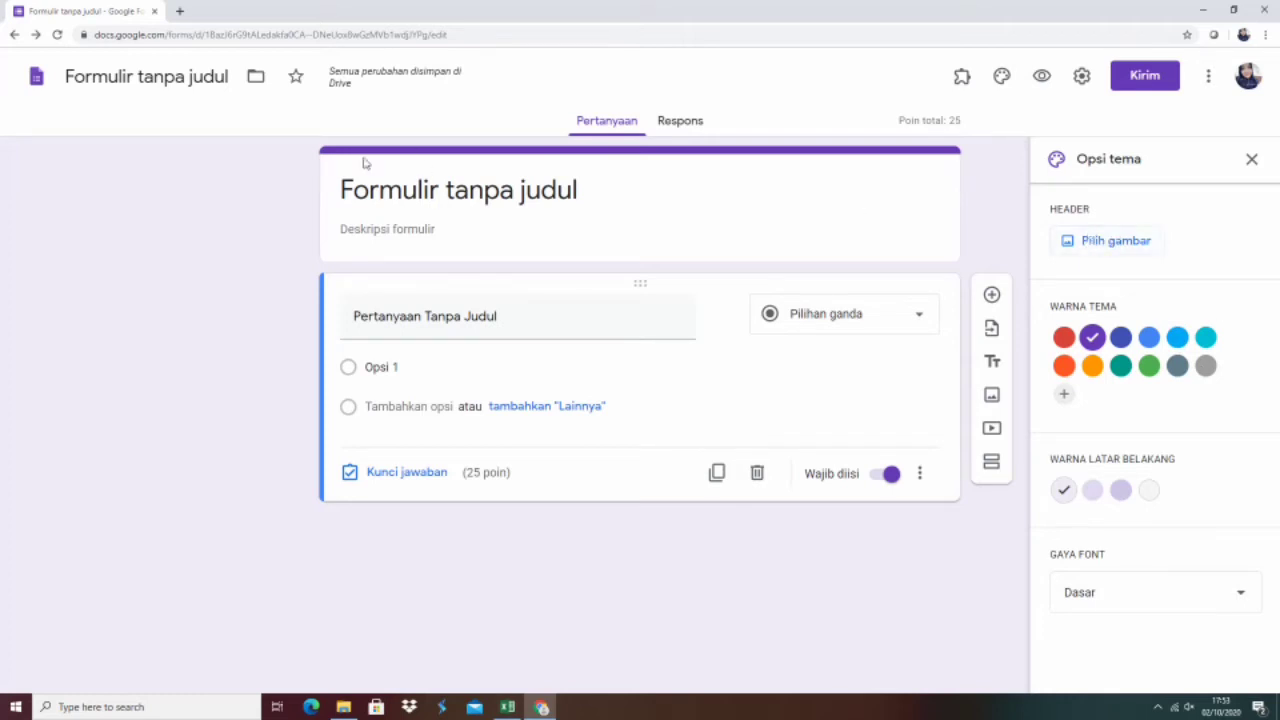
{"action": "left_click", "coordinate": [1083, 242]}
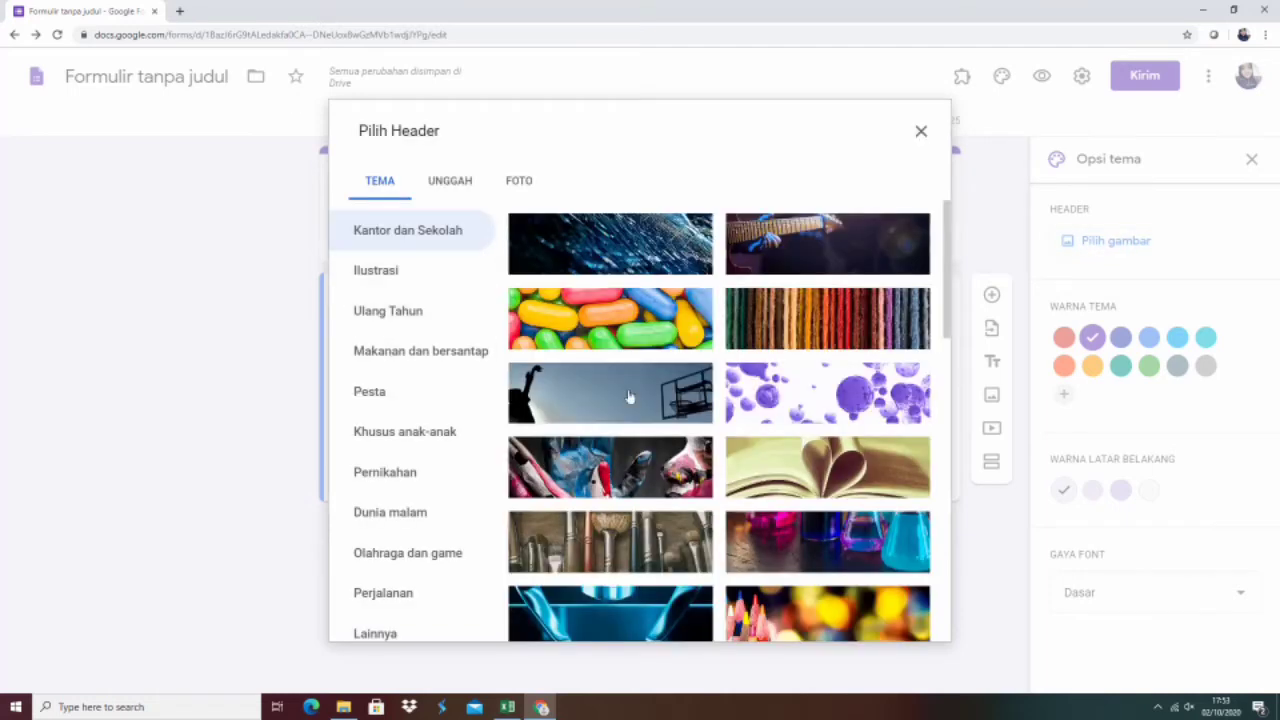
{"action": "left_click", "coordinate": [827, 406]}
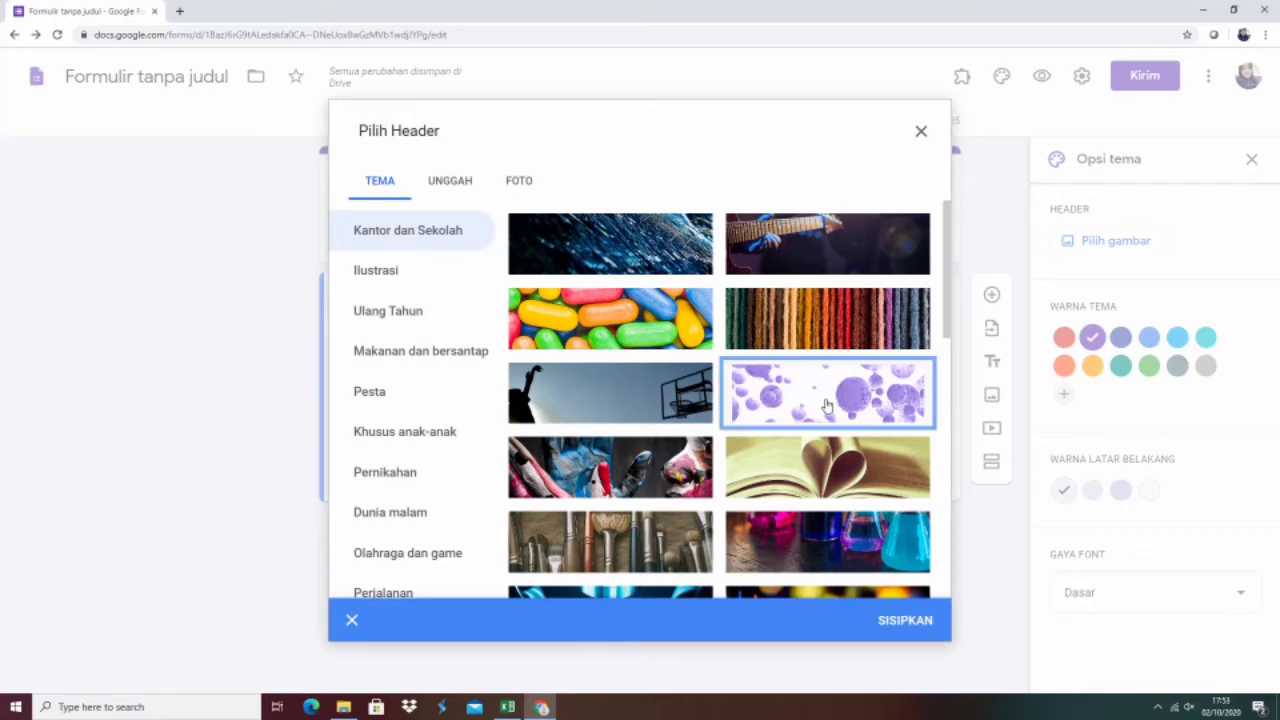
{"action": "left_click", "coordinate": [905, 622]}
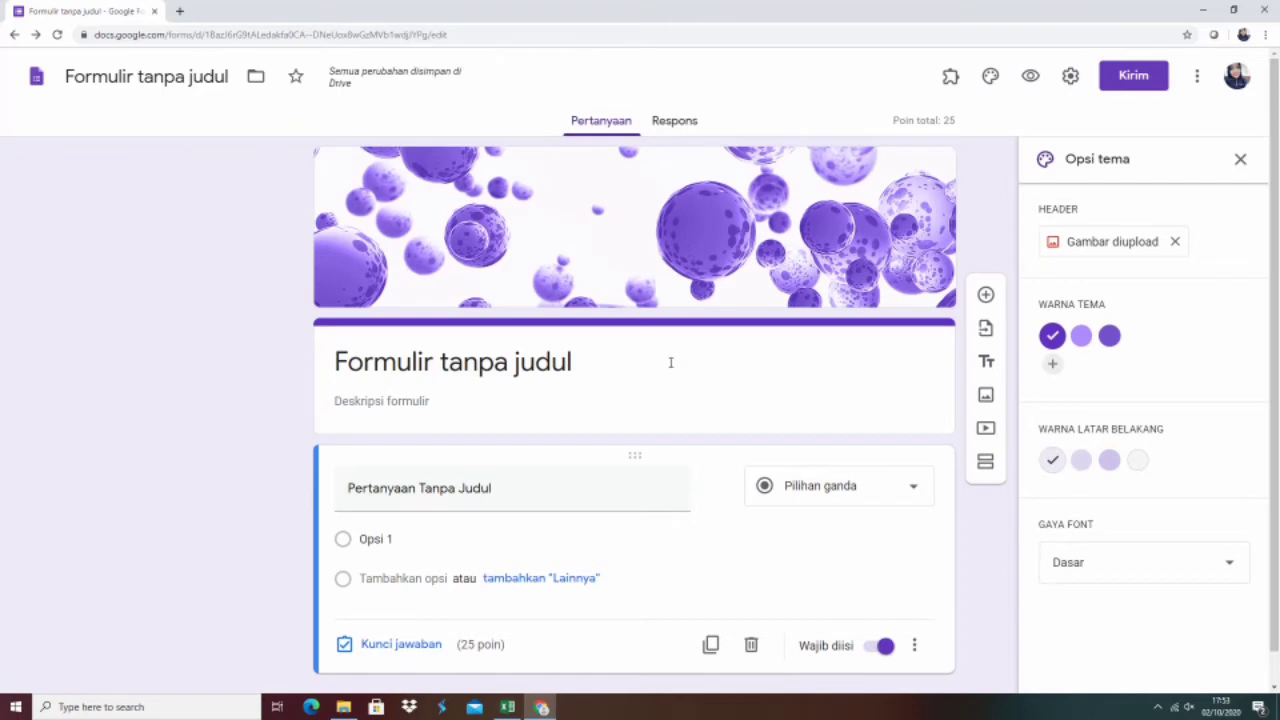
{"action": "scroll", "coordinate": [672, 367], "scroll_direction": "down", "scroll_amount": 1}
{"action": "scroll", "coordinate": [396, 146], "scroll_direction": "down", "scroll_amount": 1}
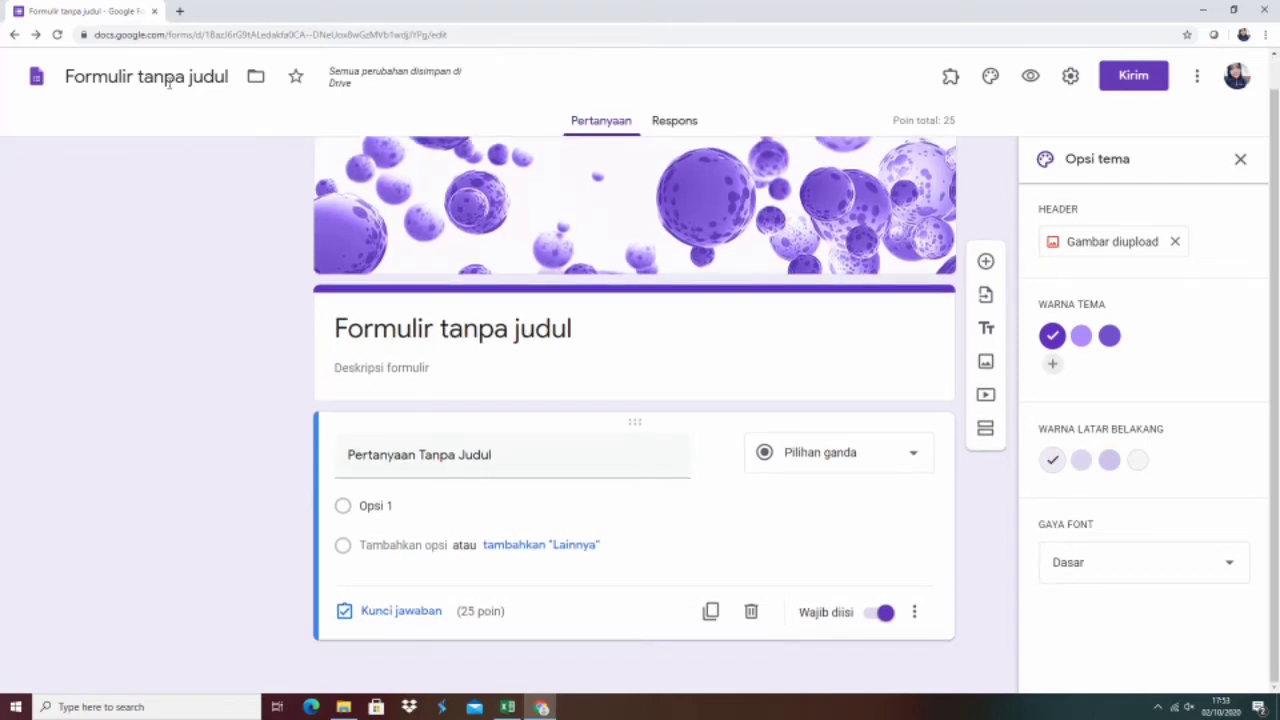
Step: Name the form PENILAIAN TENGAH SEMESTER 1 and apply that name as the form's heading
{"action": "left_click", "coordinate": [168, 80]}
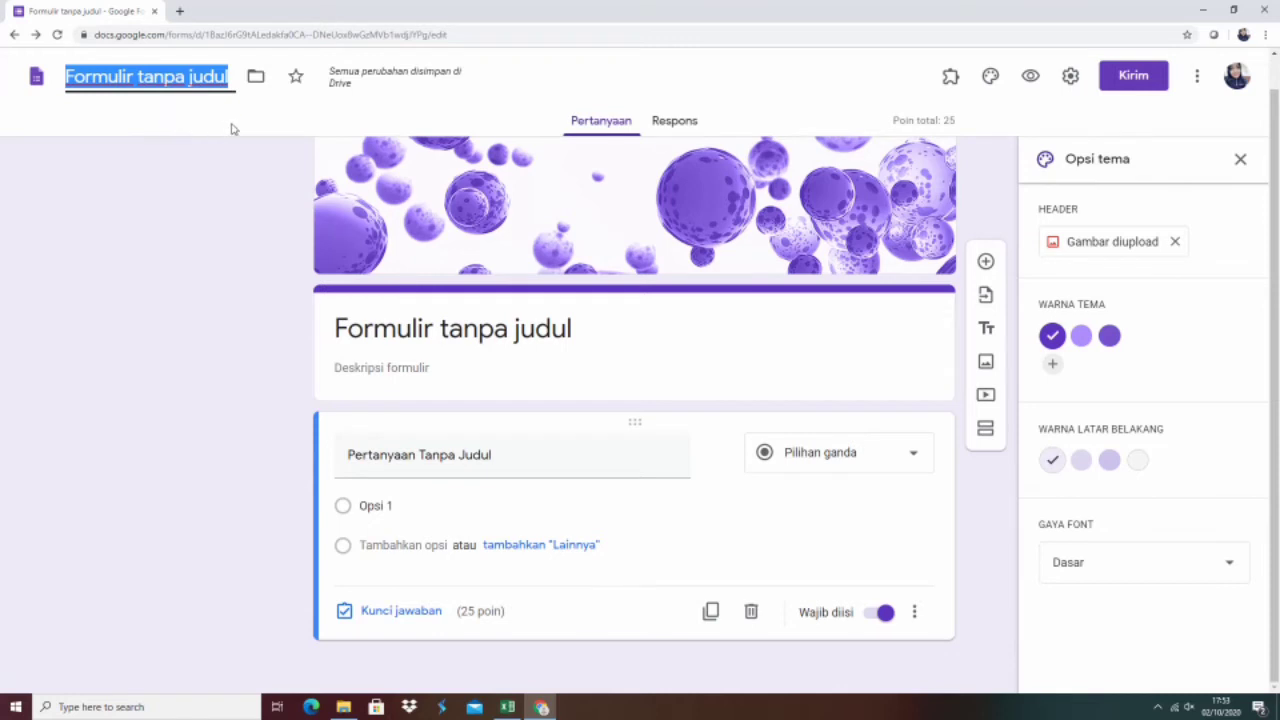
{"action": "type", "text": "P"}
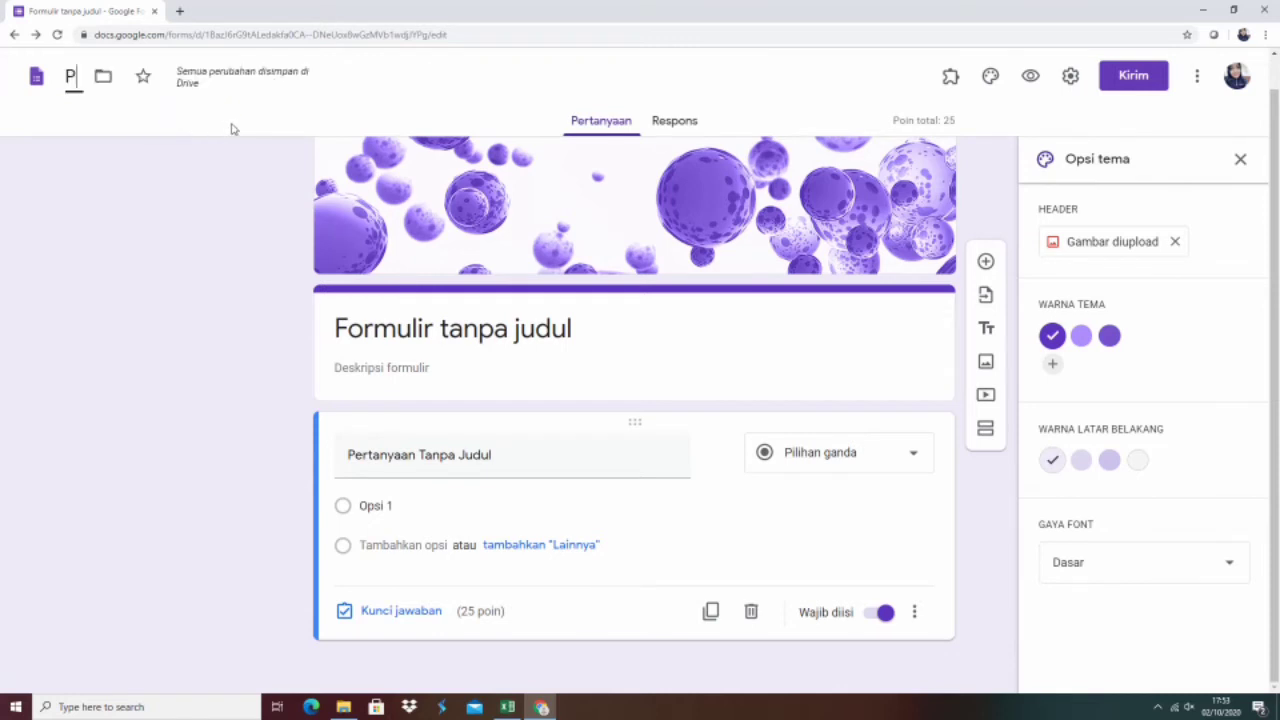
{"action": "type", "text": "ENILAI"}
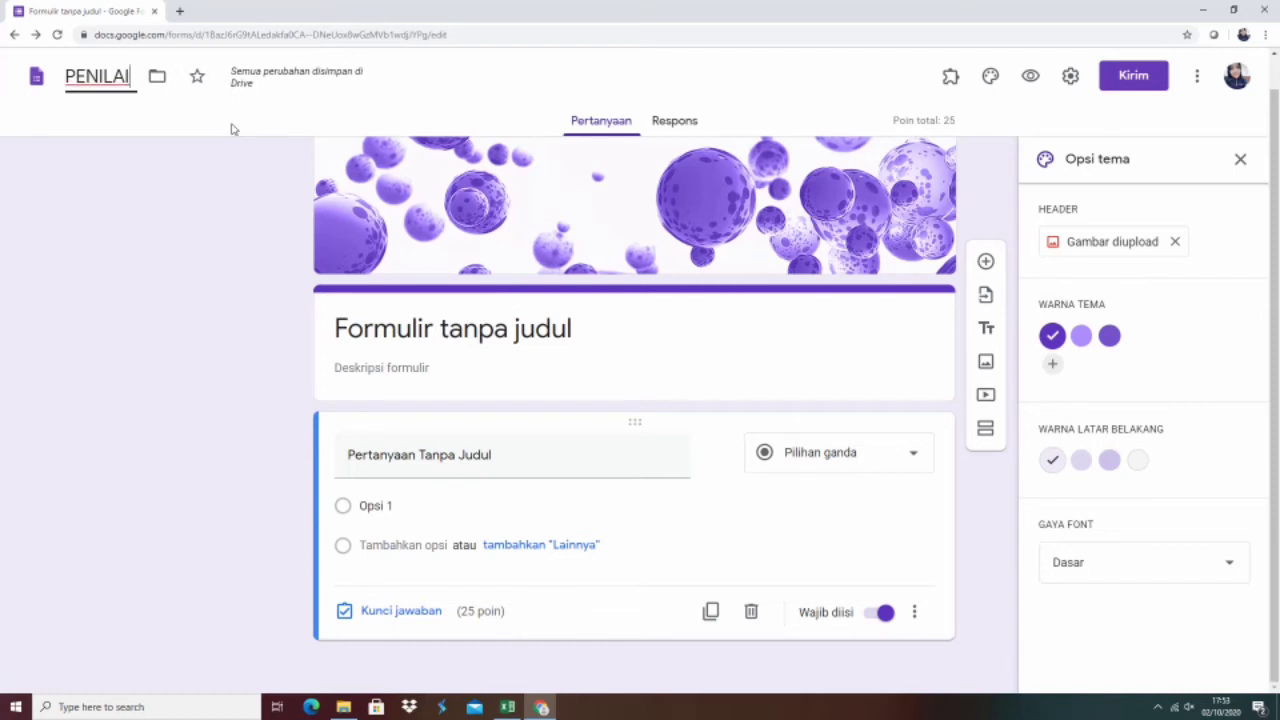
{"action": "type", "text": "A"}
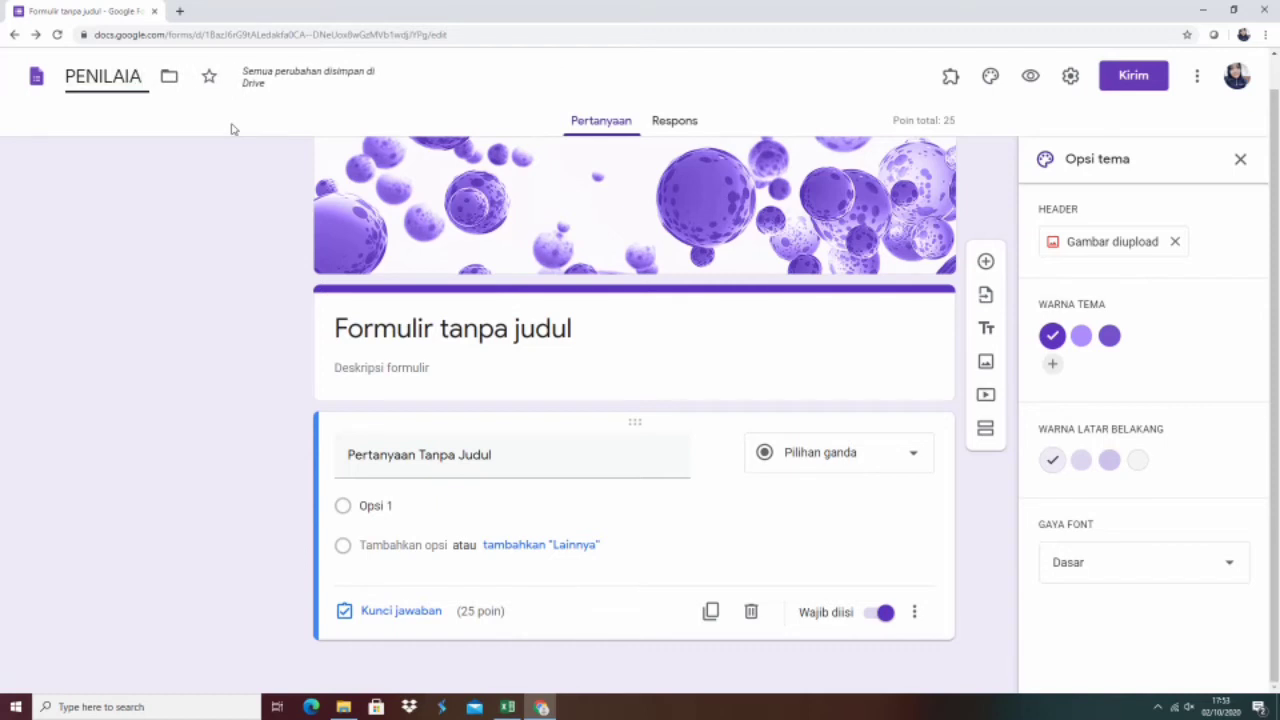
{"action": "type", "text": "N"}
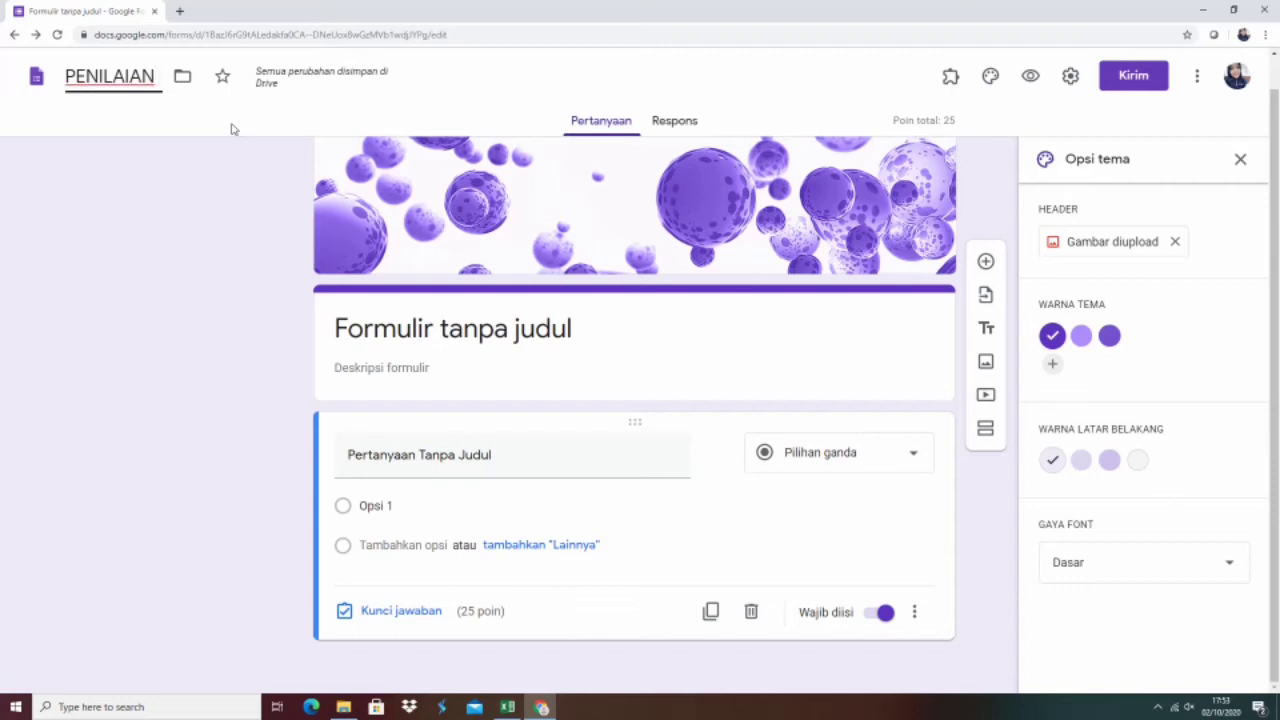
{"action": "type", "text": " TENG"}
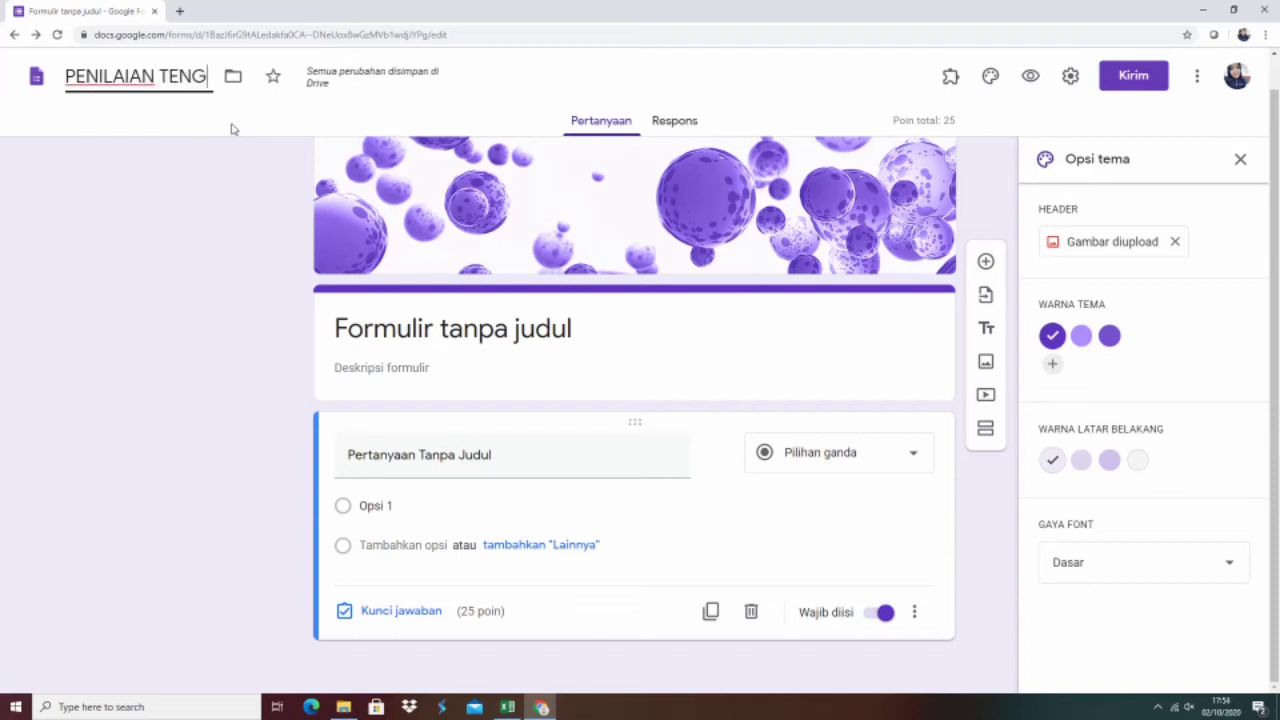
{"action": "type", "text": "AH SEM"}
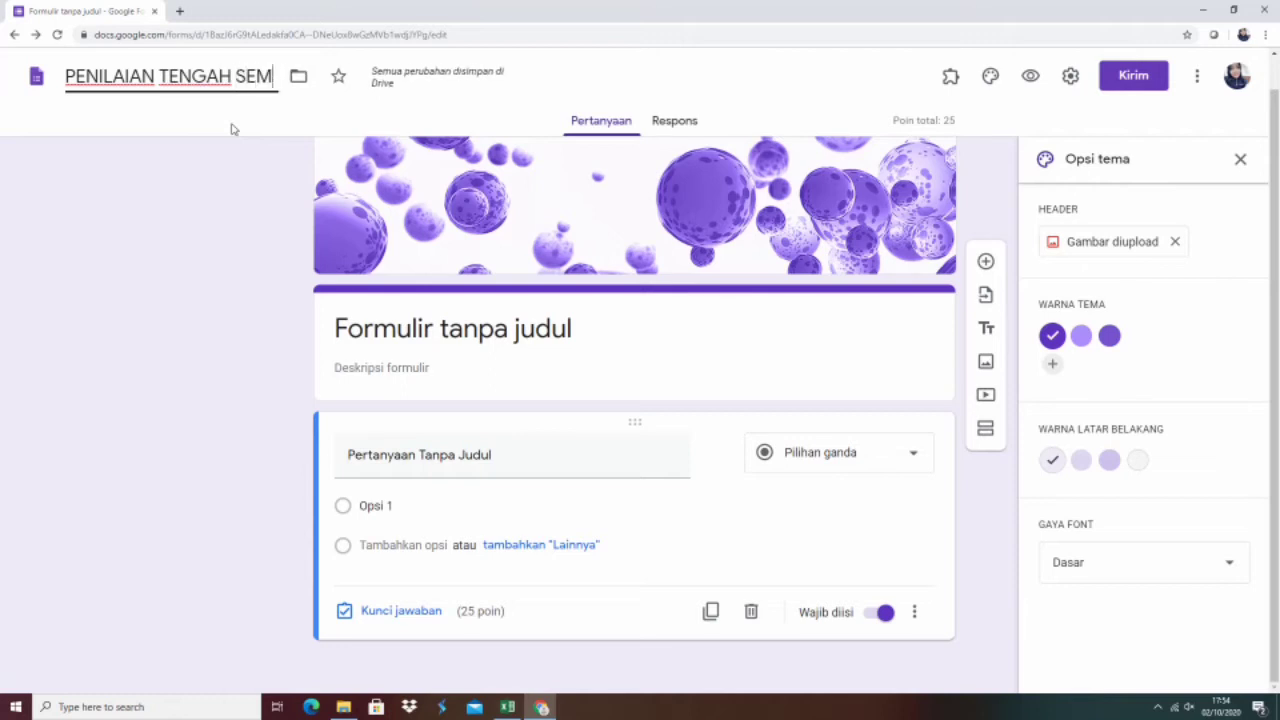
{"action": "type", "text": "ESTER 1"}
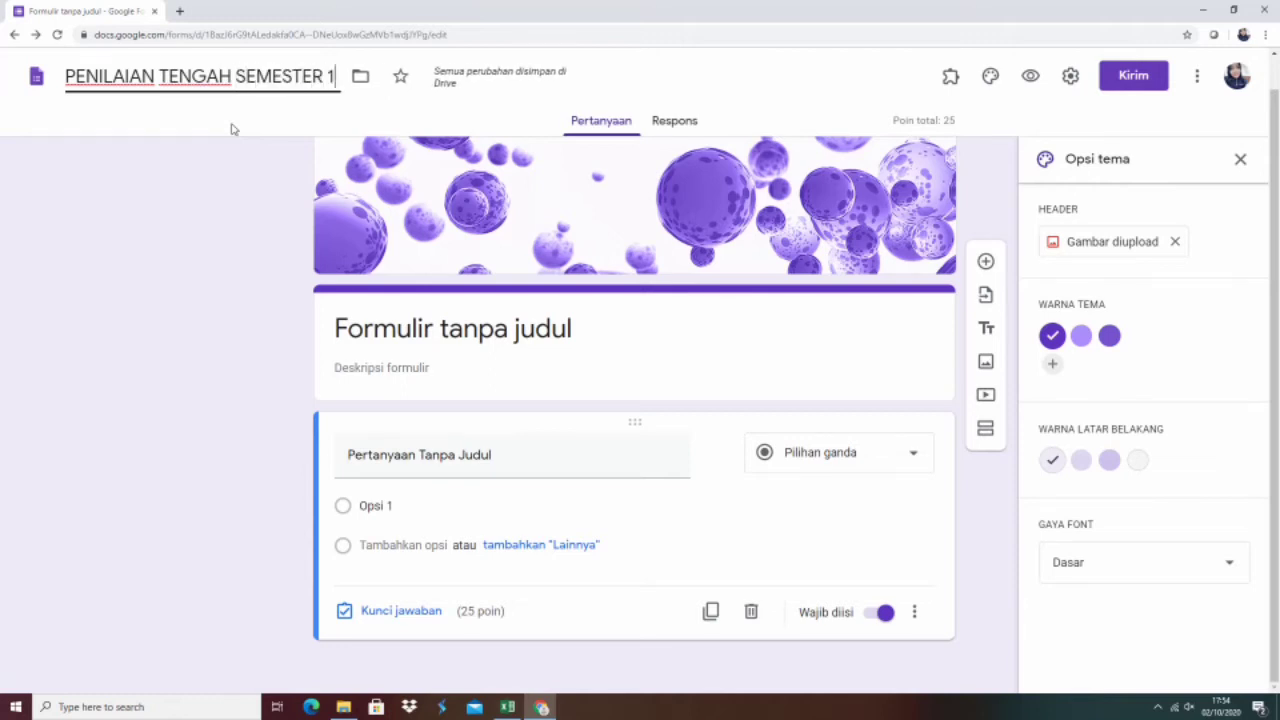
{"action": "left_click", "coordinate": [463, 343]}
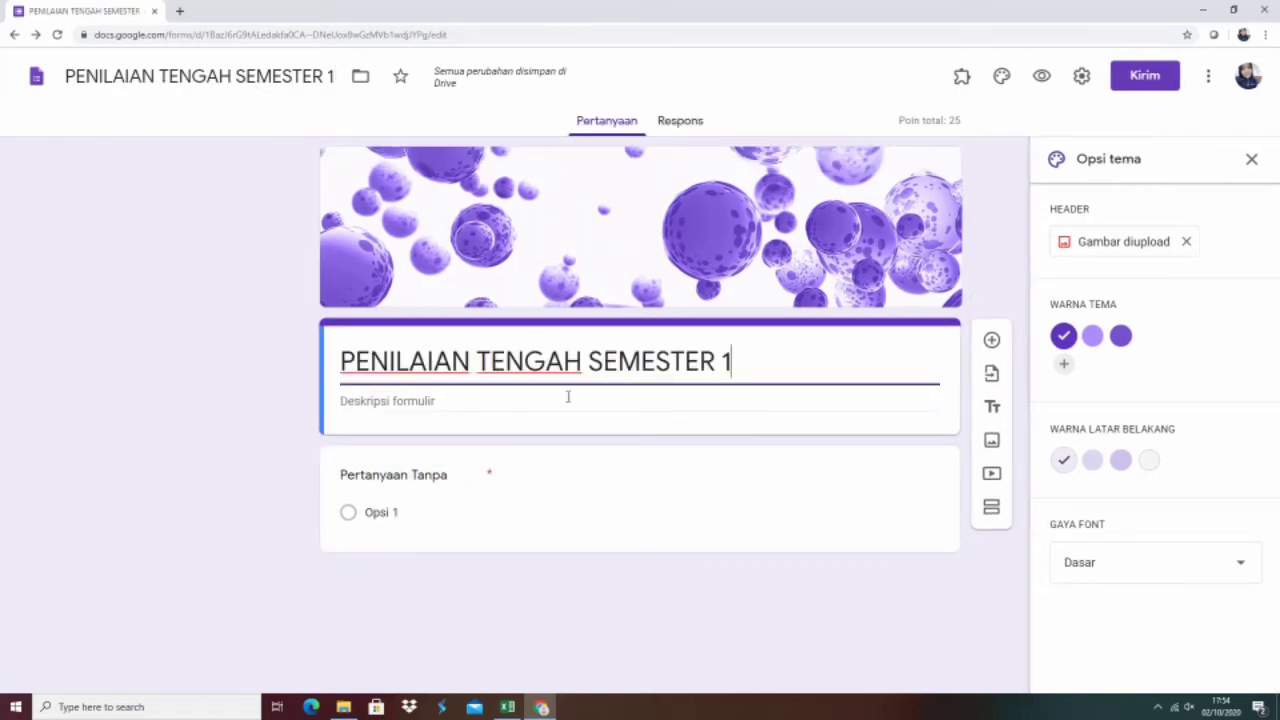
Step: Enter MATEMATIKA as the form description below the heading
{"action": "left_click", "coordinate": [519, 401]}
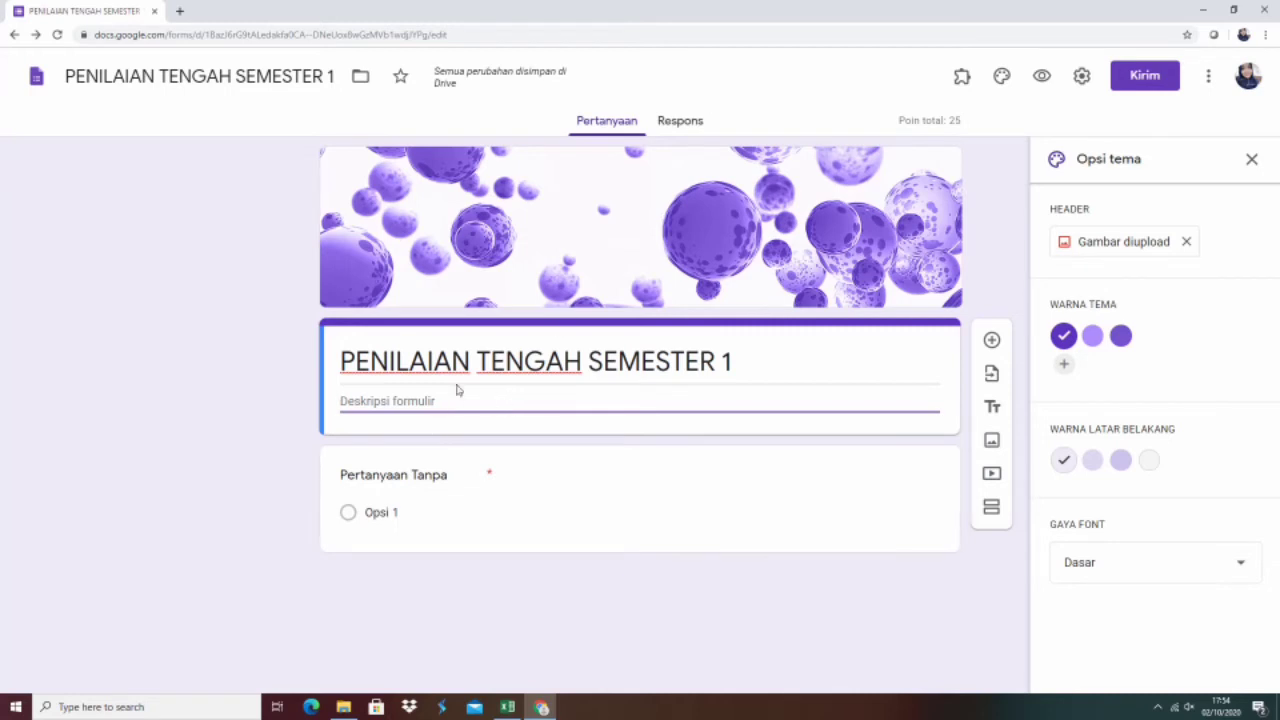
{"action": "type", "text": "MATE"}
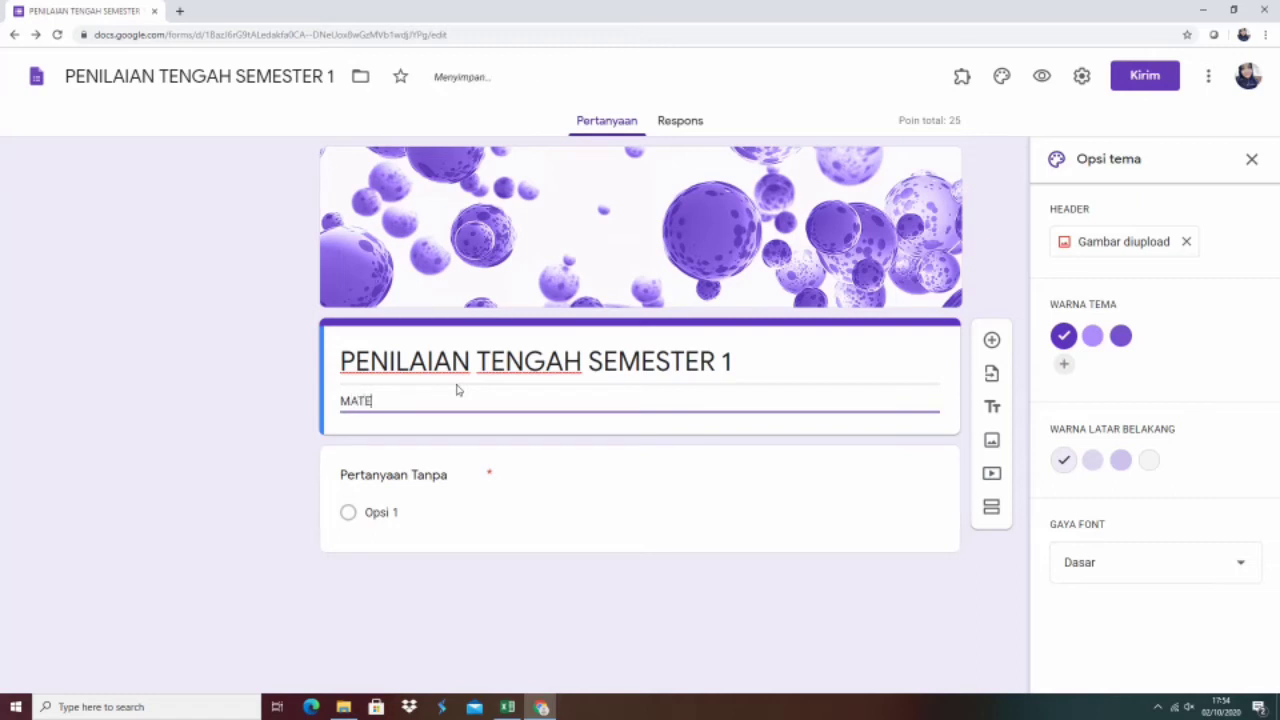
{"action": "type", "text": "MATIK"}
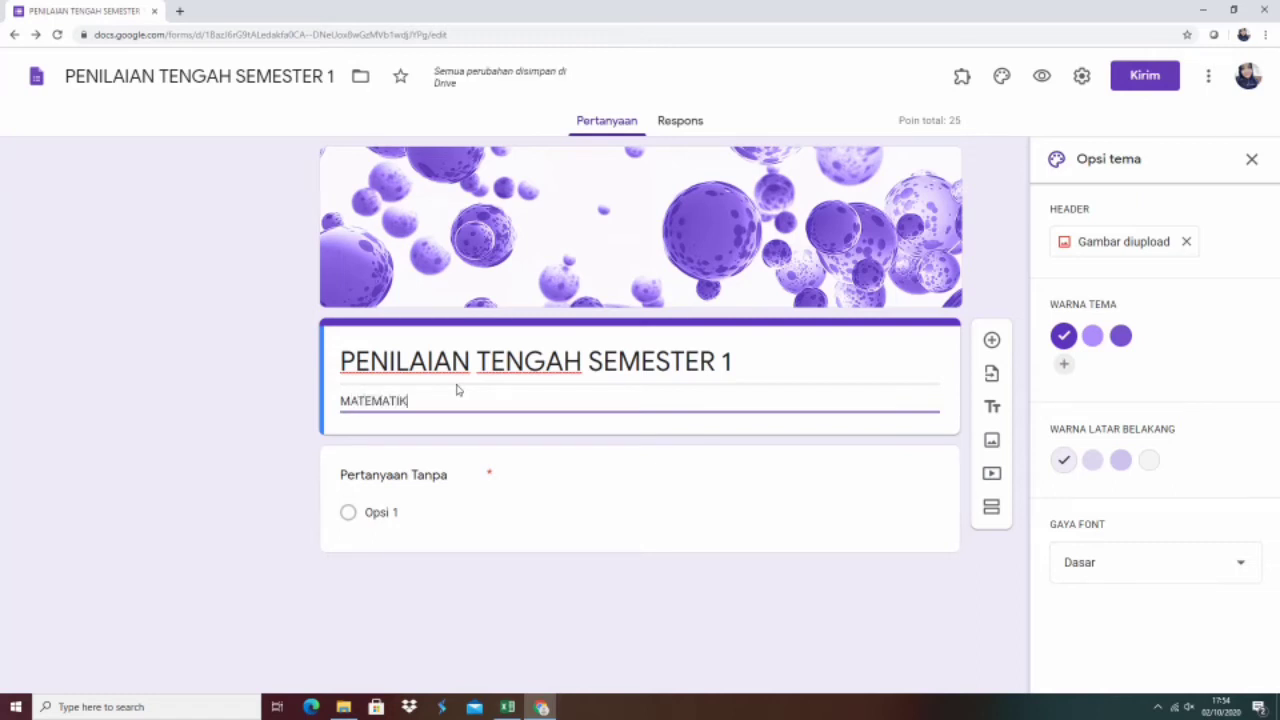
{"action": "type", "text": "A"}
Step: Close the theme options, title the first question NAMA SISWA and set its type to Kotak Centang
{"action": "left_click", "coordinate": [450, 474]}
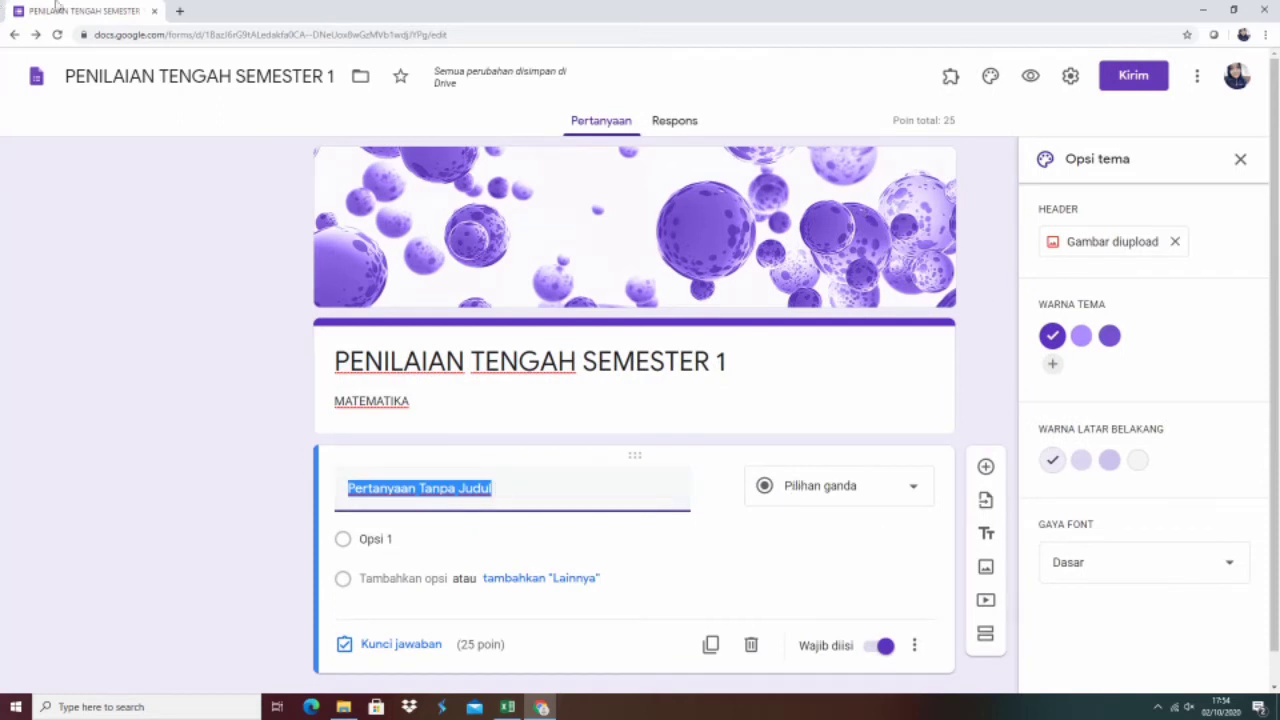
{"action": "left_click", "coordinate": [1241, 161]}
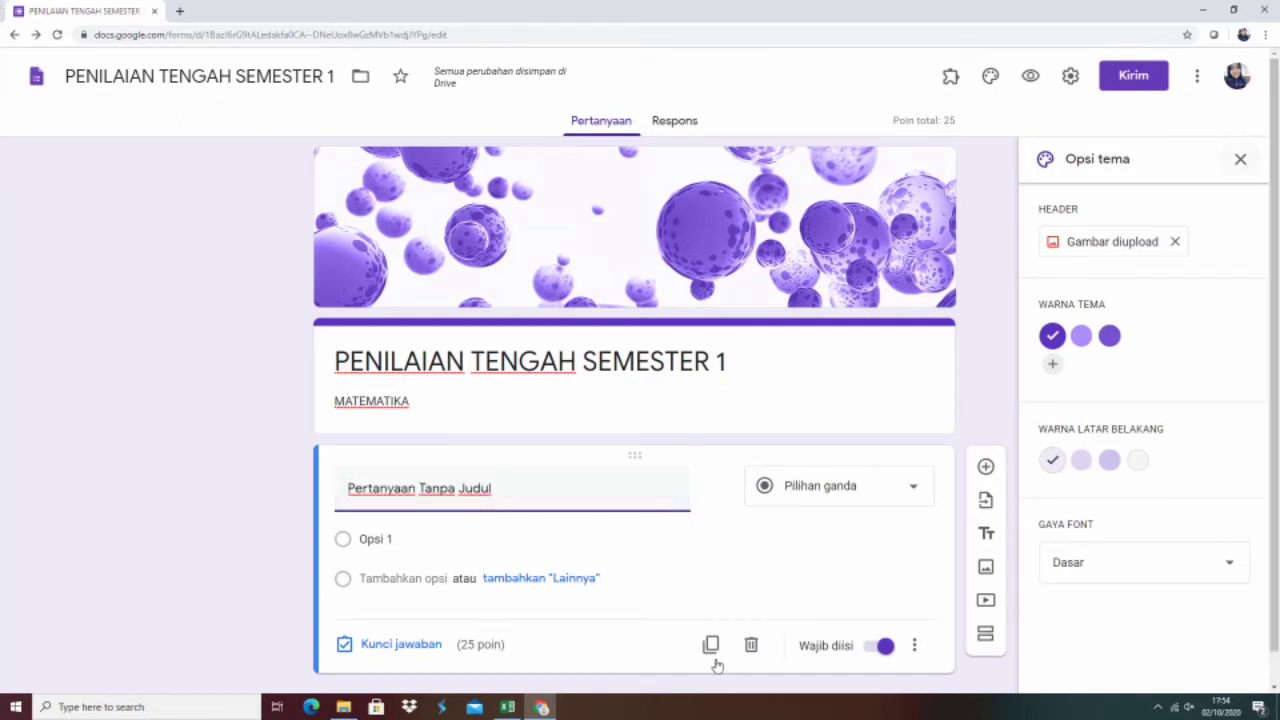
{"action": "left_click", "coordinate": [493, 488]}
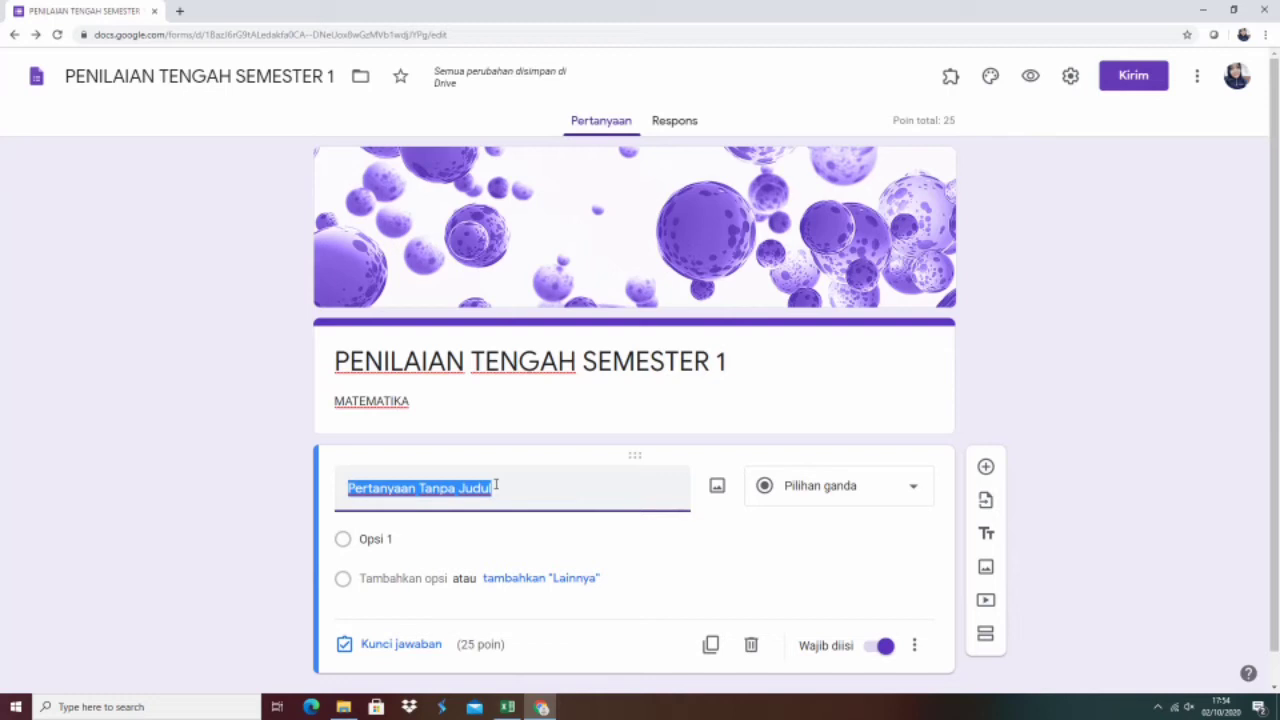
{"action": "type", "text": "NAMA "}
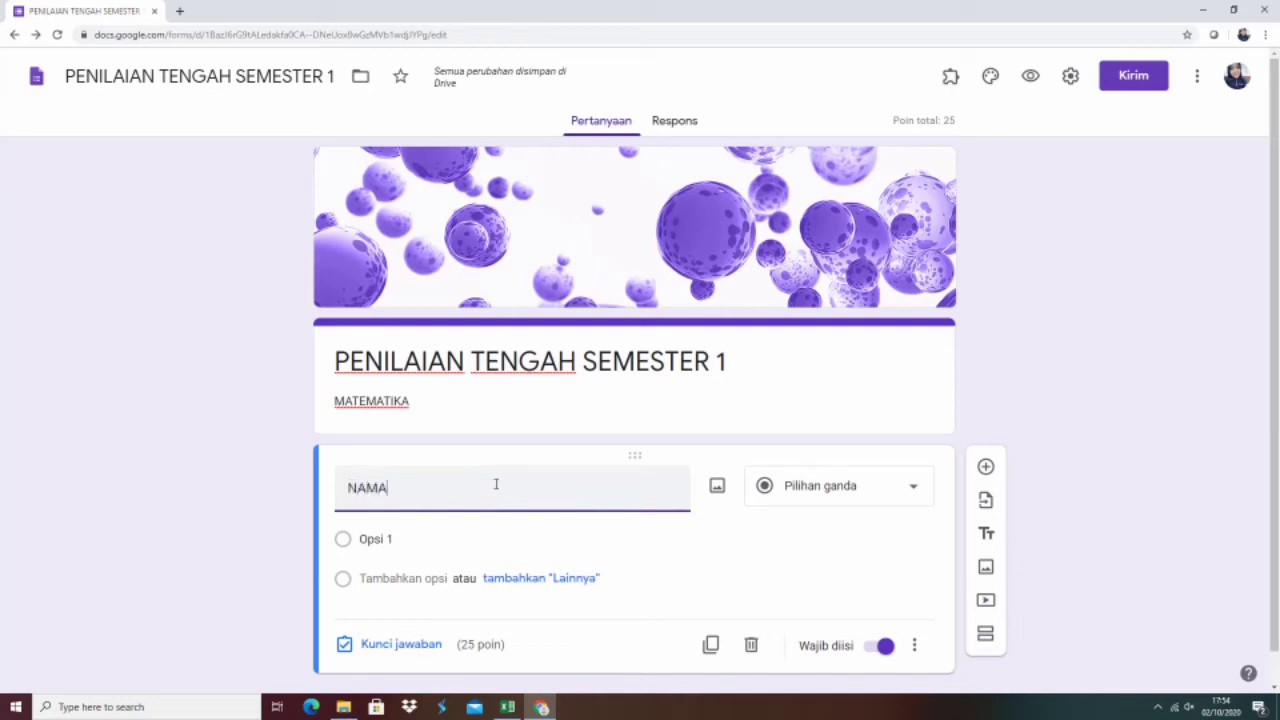
{"action": "type", "text": "SISWA"}
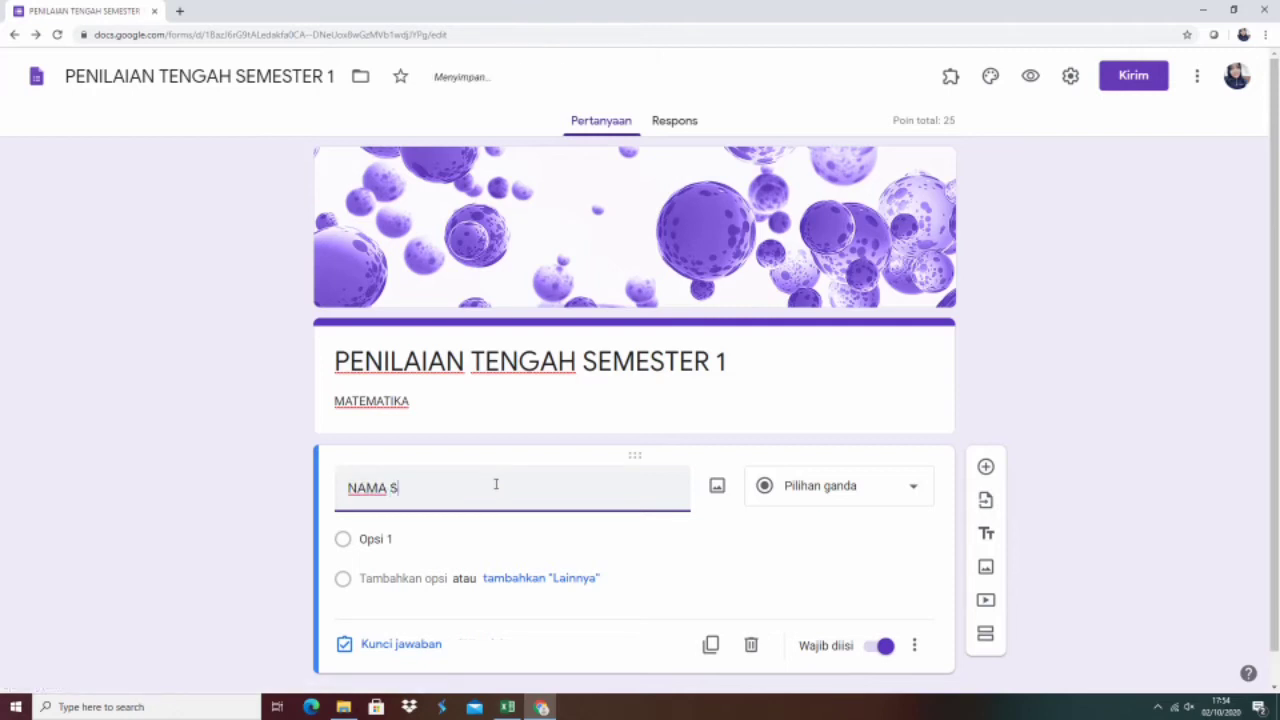
{"action": "left_click", "coordinate": [844, 496]}
{"action": "left_click", "coordinate": [829, 332]}
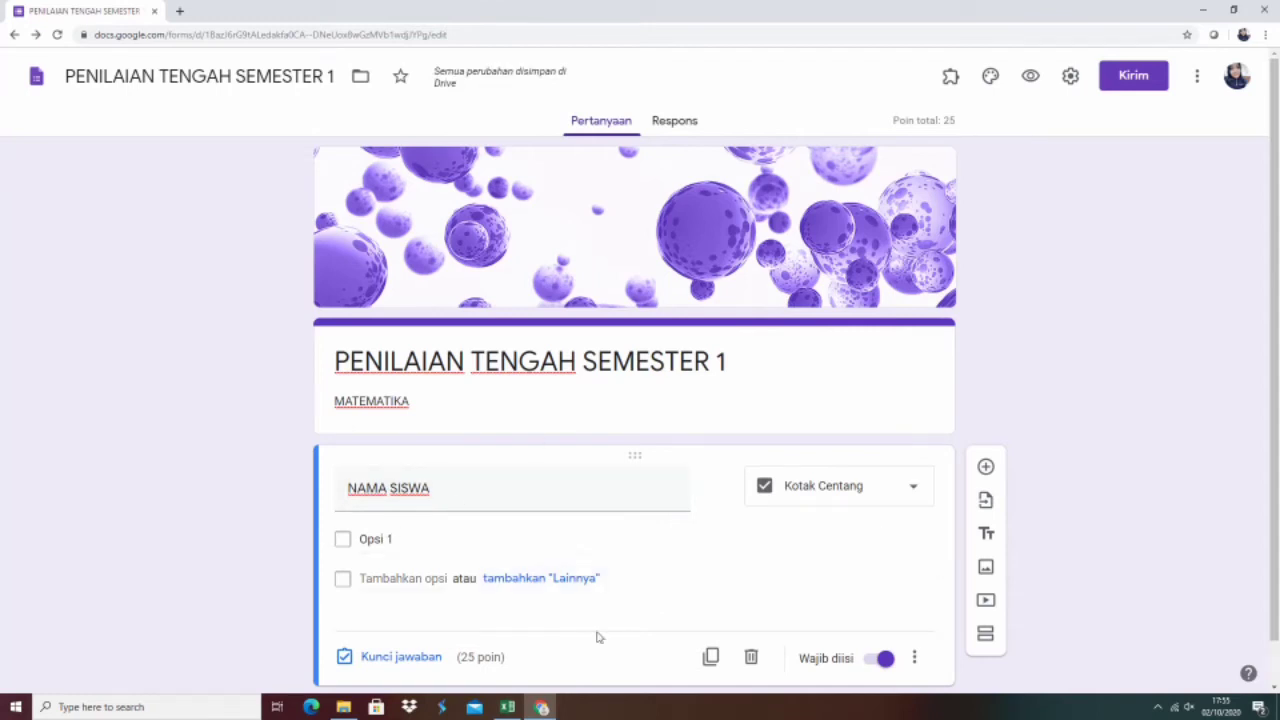
Step: Copy the student names in the Nama column of the Excel attendance sheet and paste them as the NAMA SISWA question's options in the form
{"action": "left_click", "coordinate": [507, 707]}
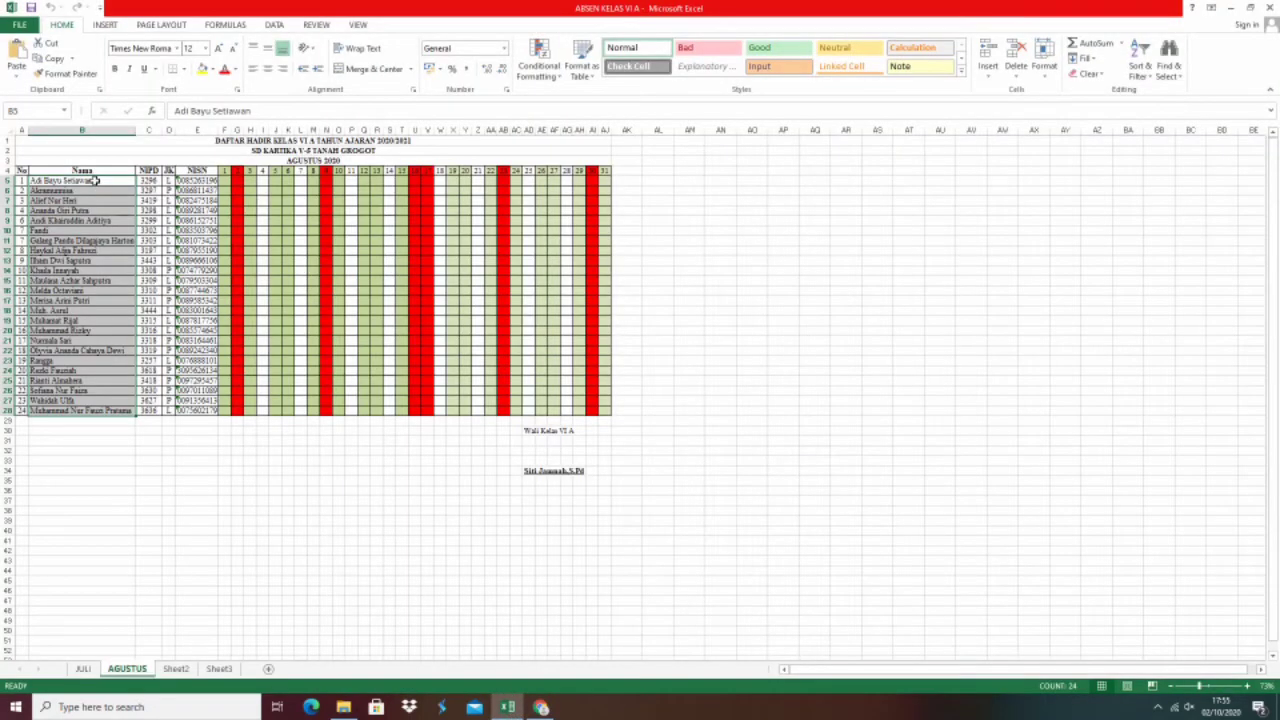
{"action": "key", "text": "ctrl+c"}
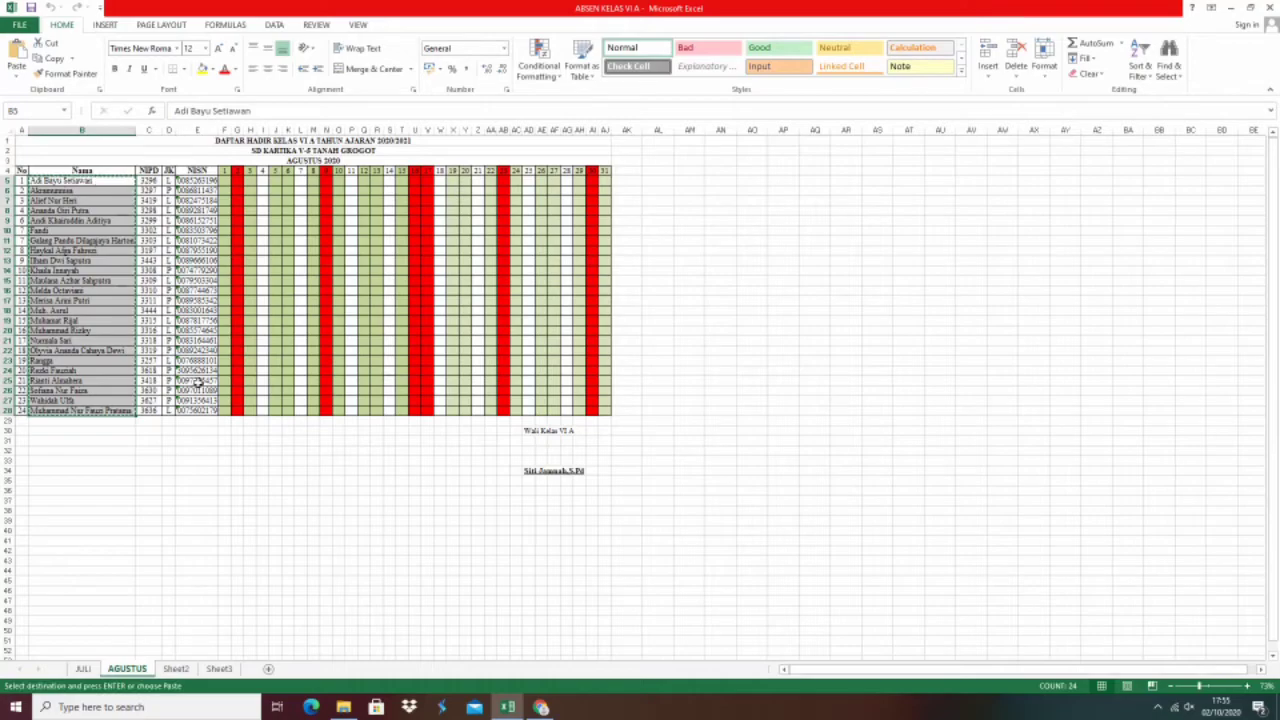
{"action": "left_click", "coordinate": [537, 707]}
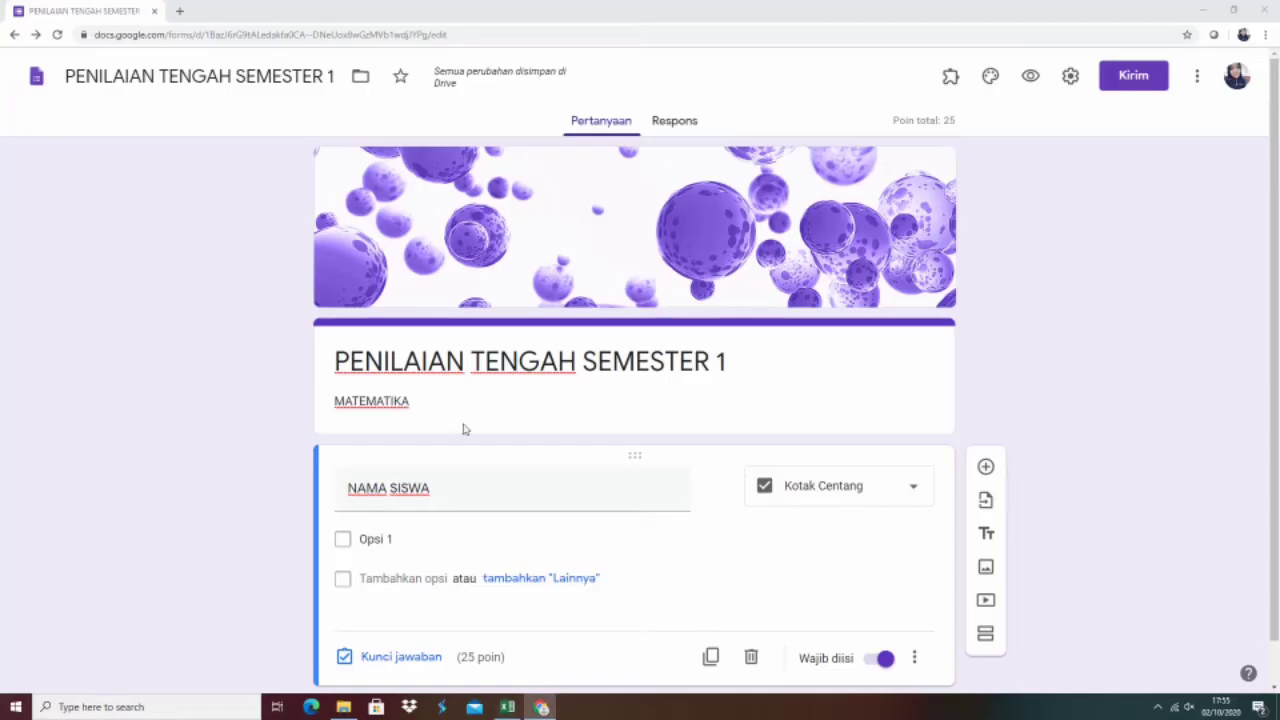
{"action": "left_click", "coordinate": [393, 541]}
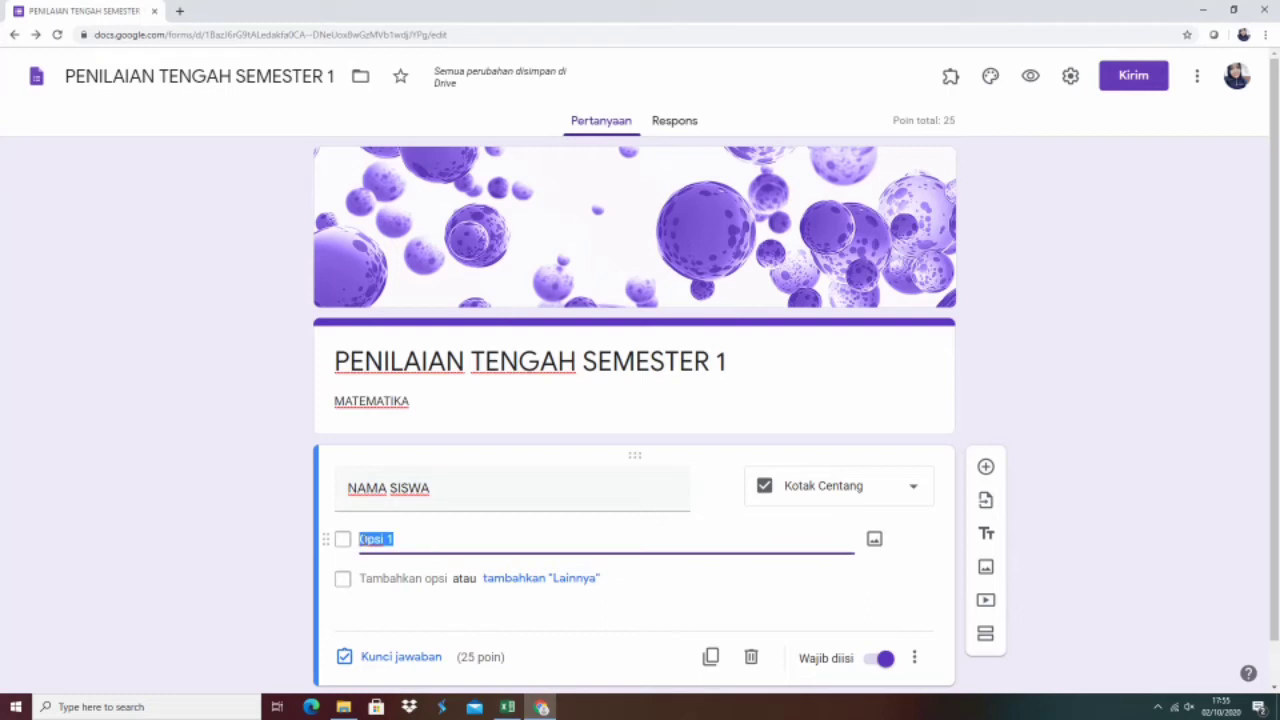
{"action": "key", "text": "ctrl+v"}
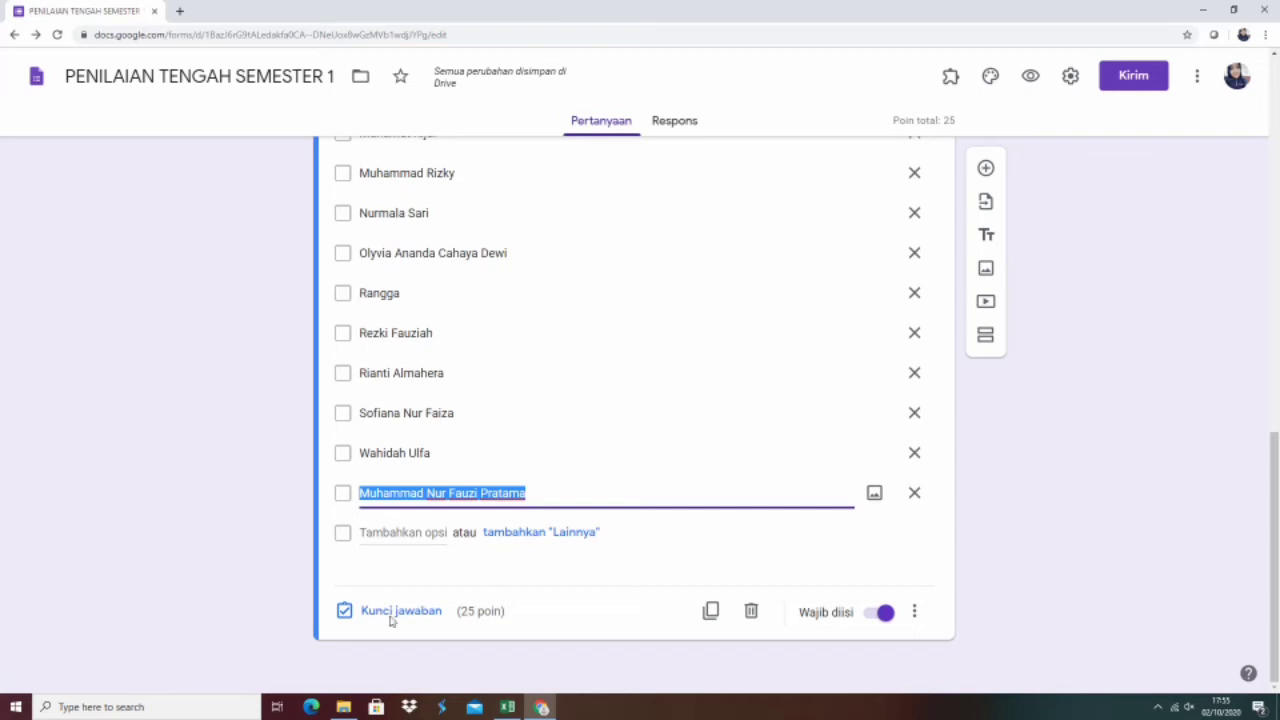
Step: Set the NAMA SISWA question to 0 points in its answer key and finish editing the key
{"action": "scroll", "coordinate": [399, 625], "scroll_direction": "up", "scroll_amount": 1}
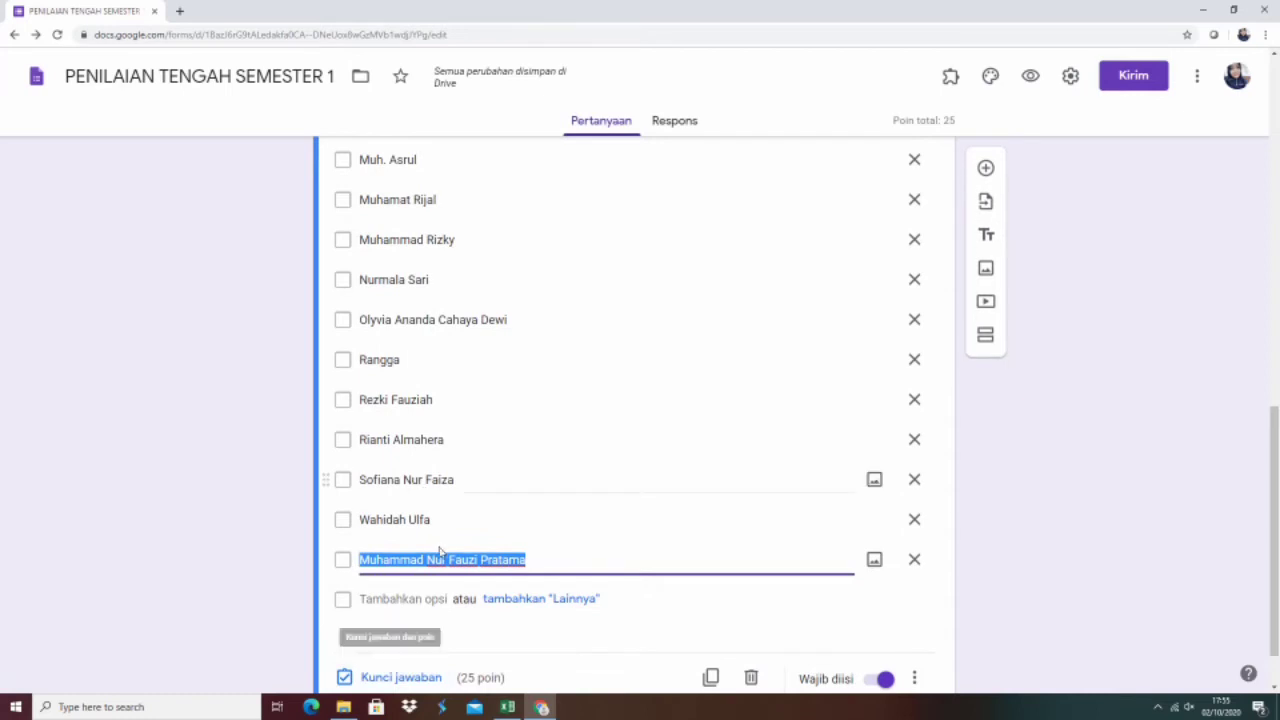
{"action": "scroll", "coordinate": [400, 620], "scroll_direction": "down", "scroll_amount": 1}
{"action": "left_click", "coordinate": [405, 612]}
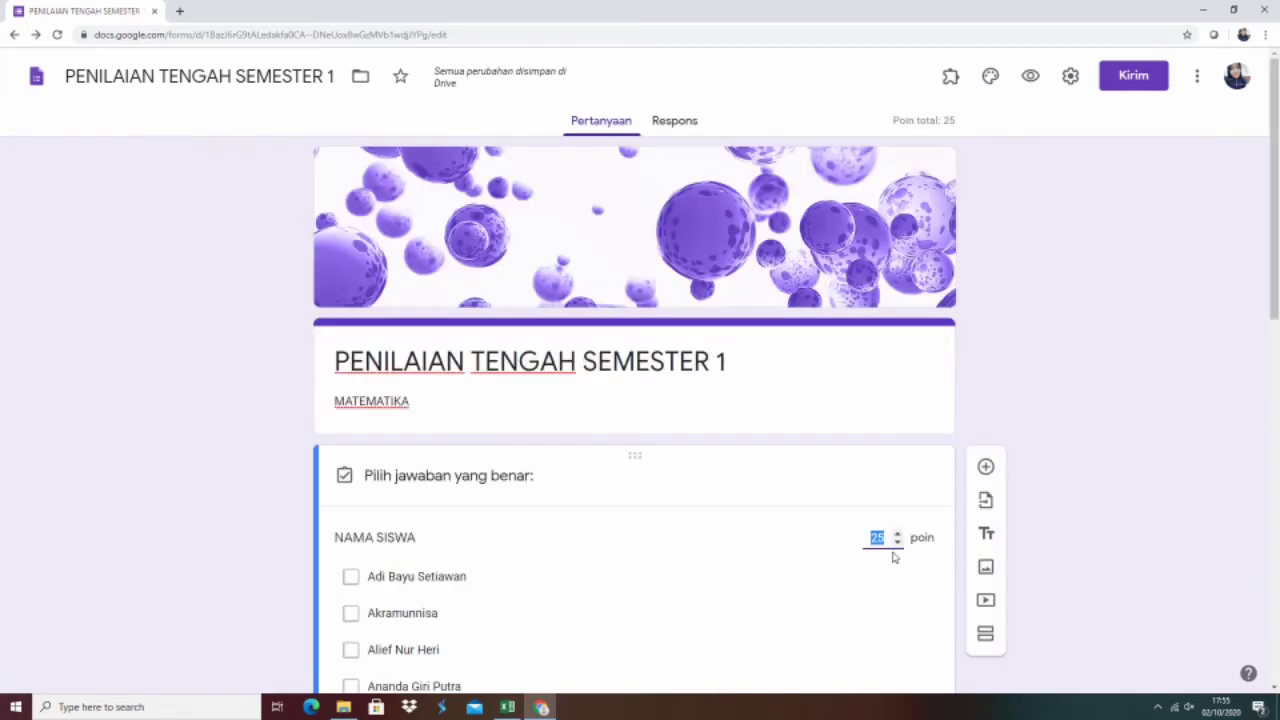
{"action": "type", "text": "0"}
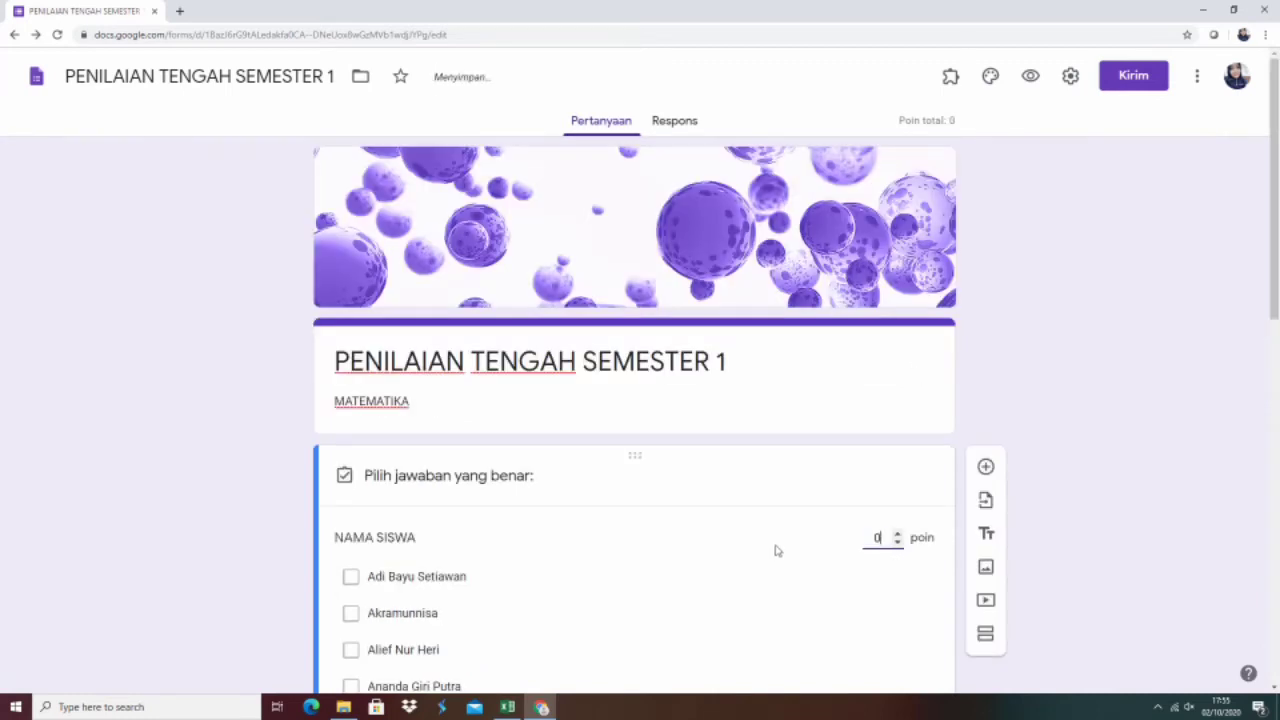
{"action": "left_click", "coordinate": [780, 555]}
{"action": "scroll", "coordinate": [808, 630], "scroll_direction": "down", "scroll_amount": 2}
{"action": "scroll", "coordinate": [808, 630], "scroll_direction": "down", "scroll_amount": 7}
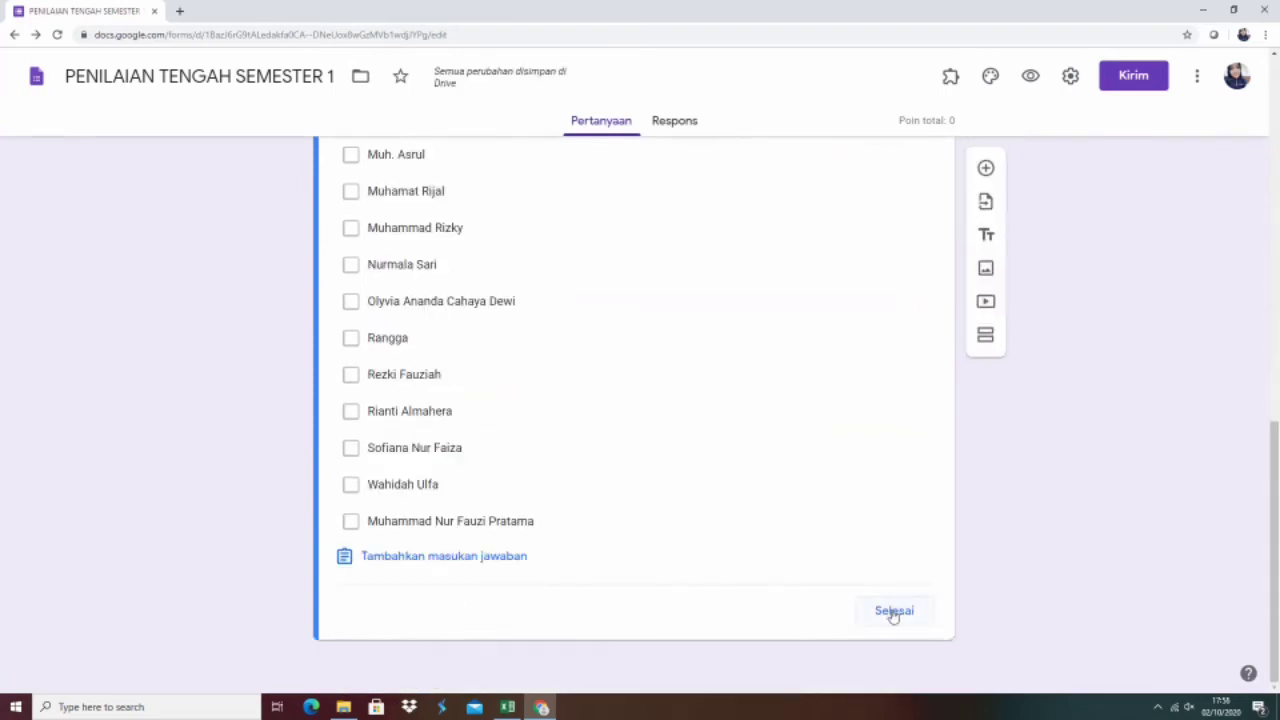
{"action": "left_click", "coordinate": [893, 612]}
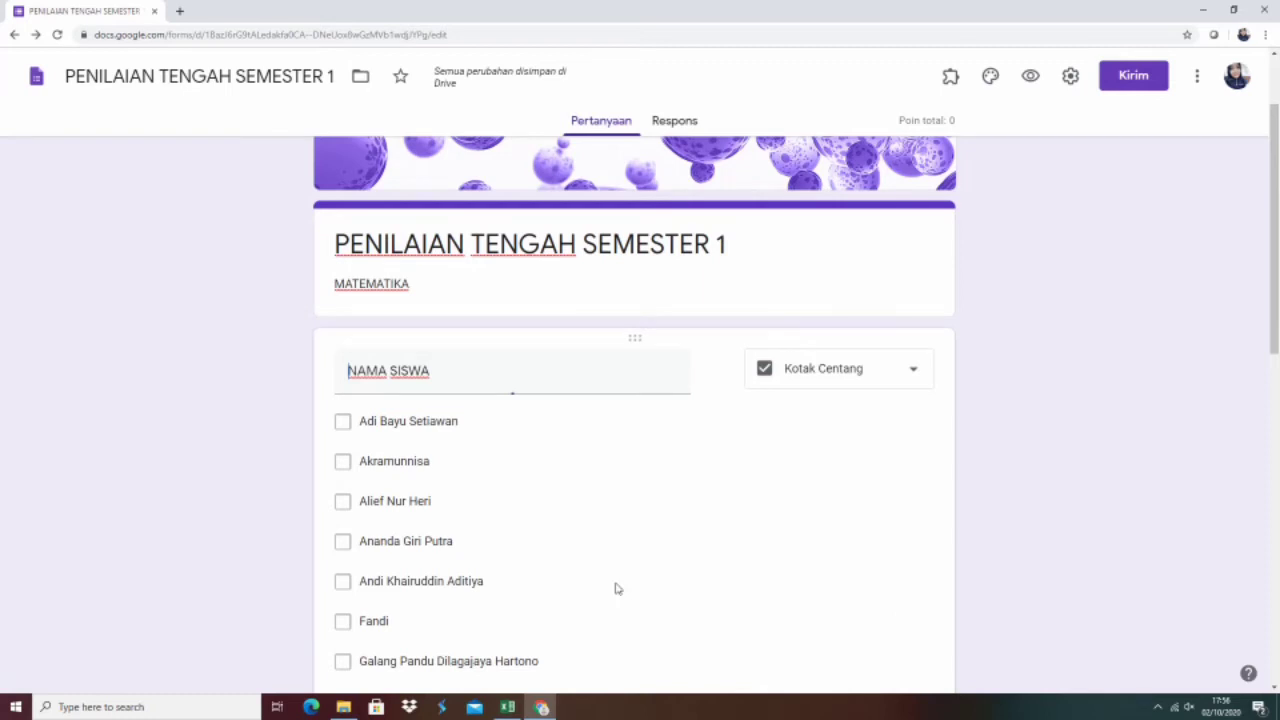
Step: Review the NAMA SISWA question's full list of student name options and its settings
{"action": "scroll", "coordinate": [616, 588], "scroll_direction": "down", "scroll_amount": 6}
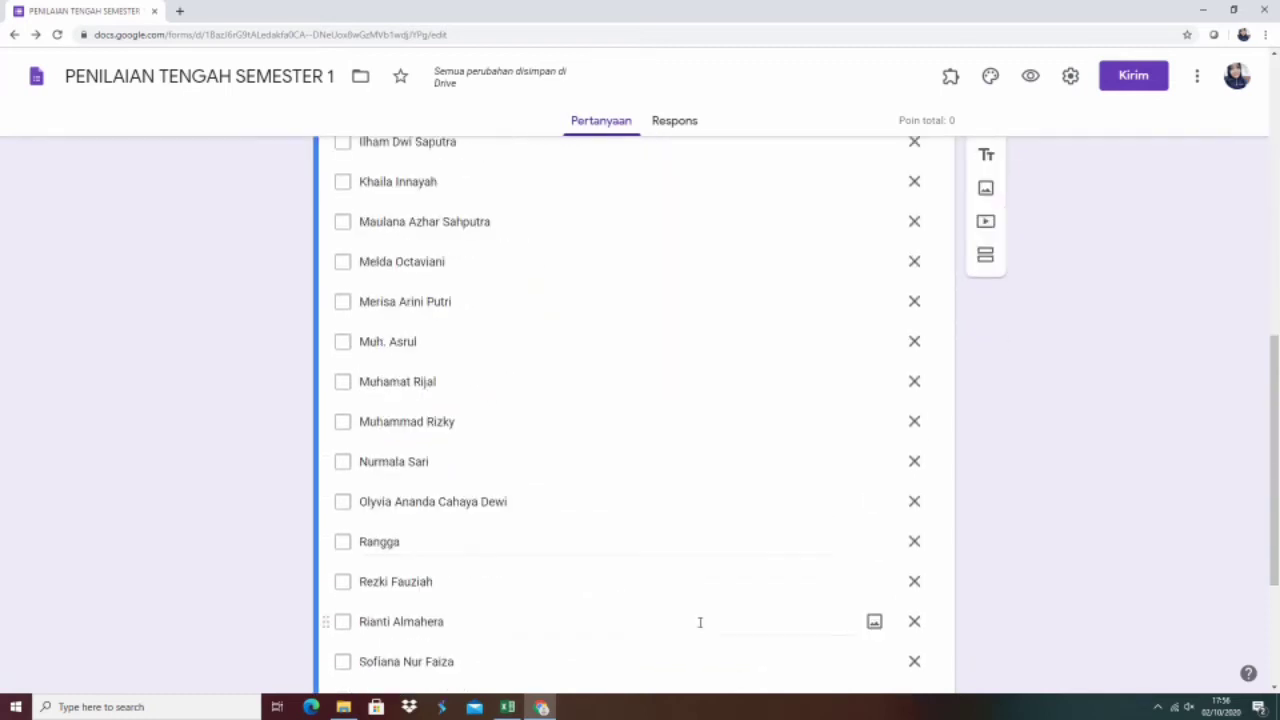
{"action": "scroll", "coordinate": [695, 625], "scroll_direction": "down", "scroll_amount": 2}
{"action": "scroll", "coordinate": [560, 565], "scroll_direction": "up", "scroll_amount": 3}
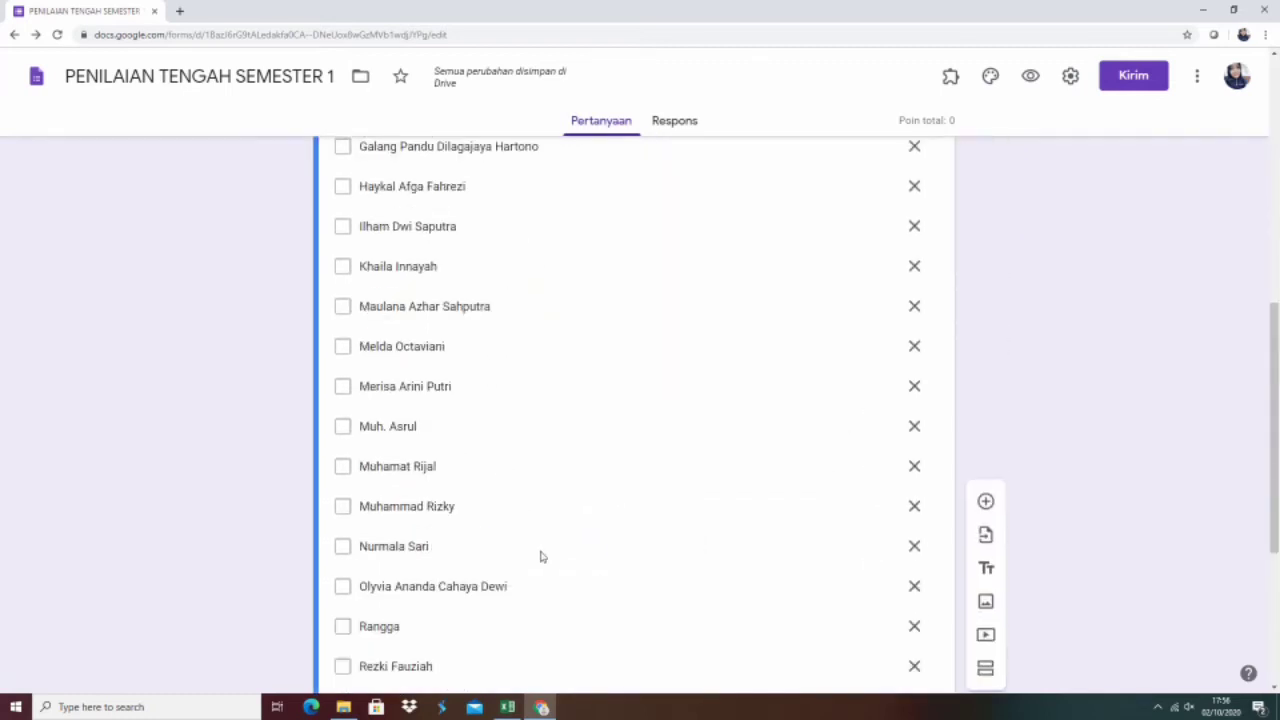
{"action": "scroll", "coordinate": [543, 548], "scroll_direction": "up", "scroll_amount": 4}
{"action": "scroll", "coordinate": [558, 554], "scroll_direction": "down", "scroll_amount": 1}
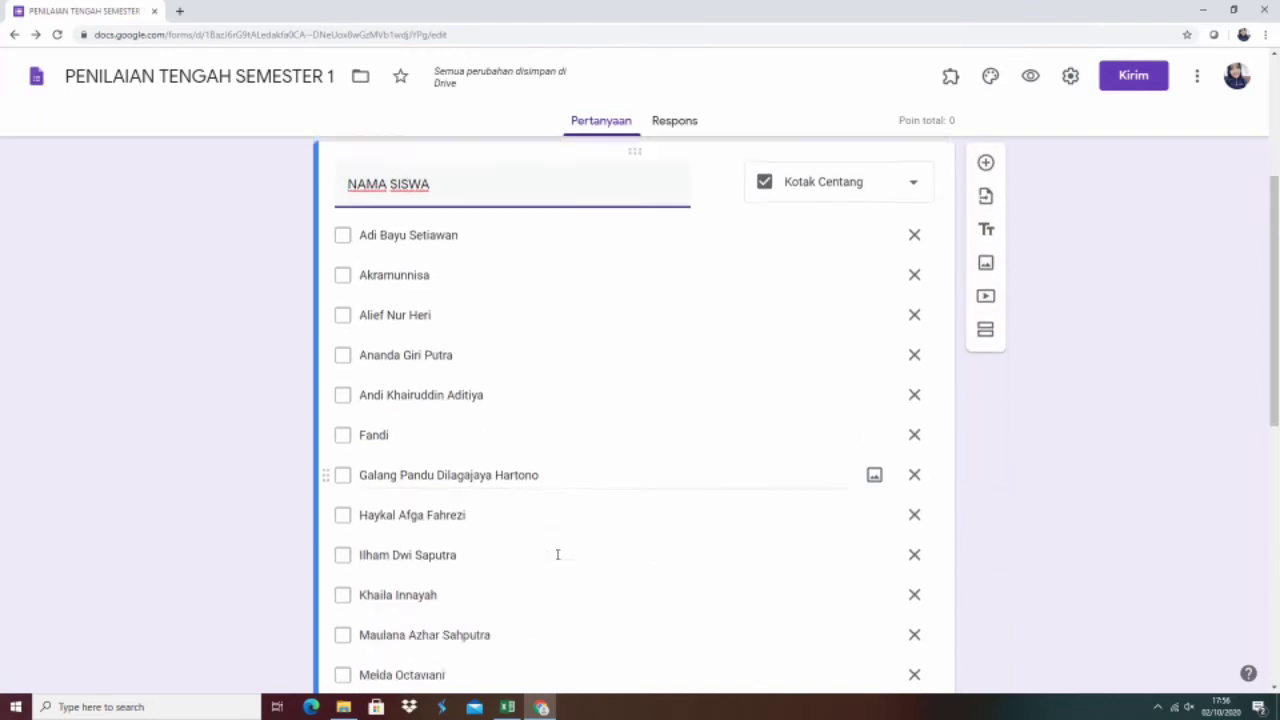
{"action": "scroll", "coordinate": [558, 554], "scroll_direction": "down", "scroll_amount": 6}
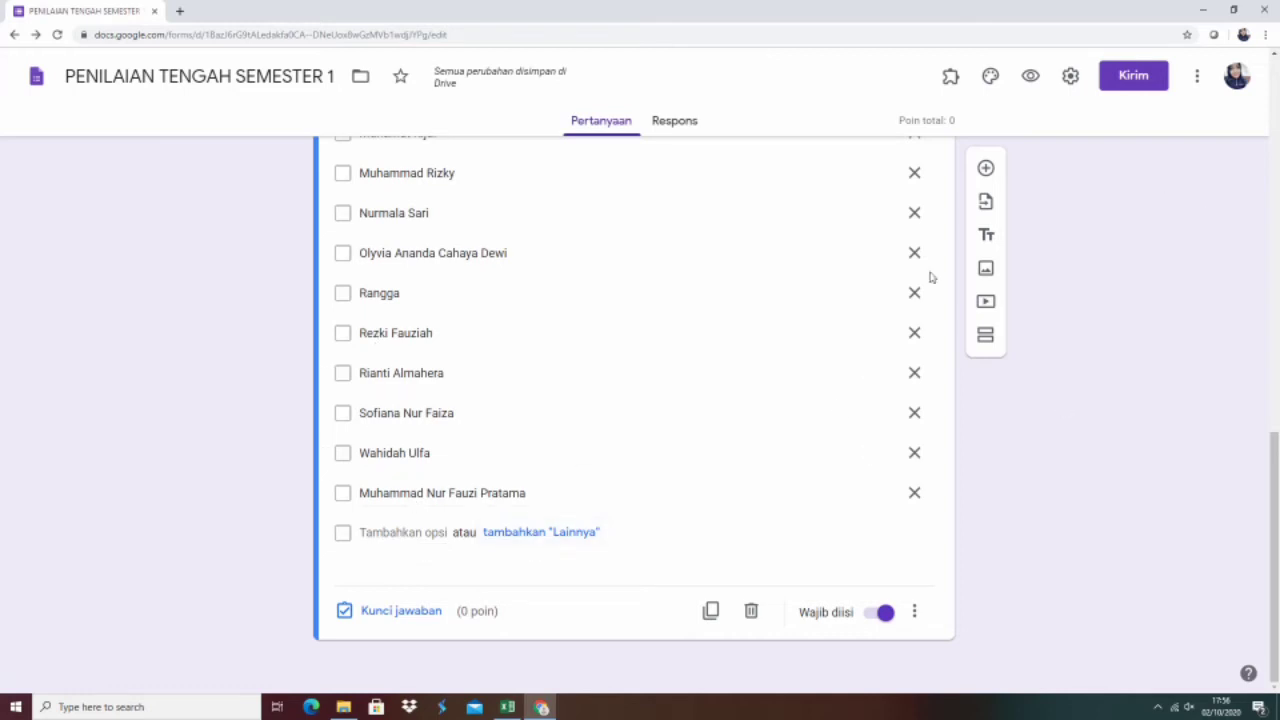
{"action": "scroll", "coordinate": [629, 505], "scroll_direction": "up", "scroll_amount": 8}
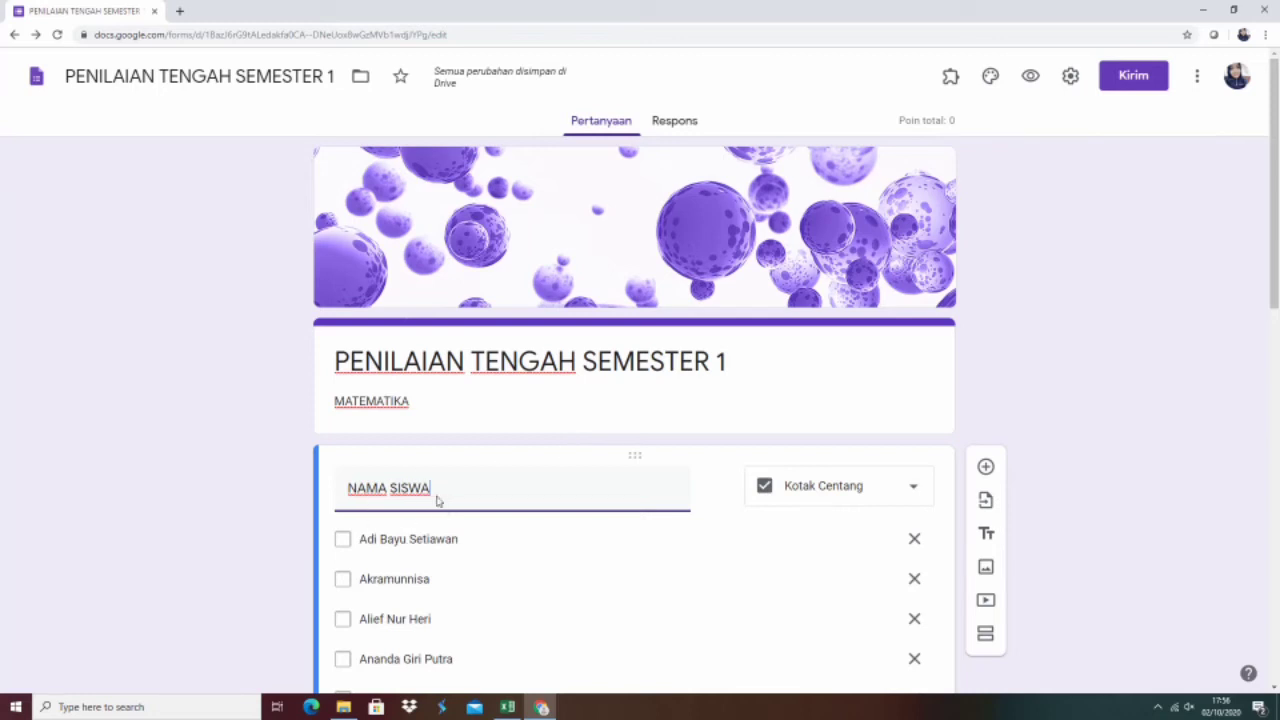
{"action": "key", "text": "shift+Tab"}
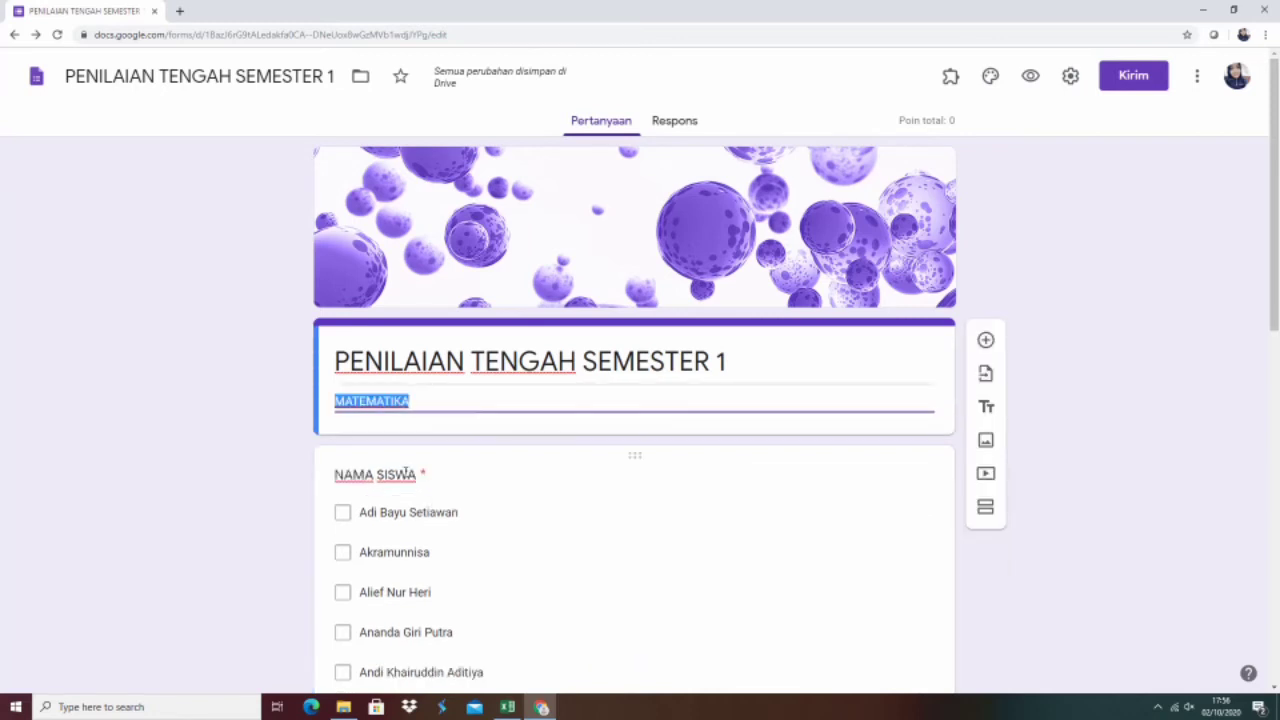
{"action": "key", "text": "Tab"}
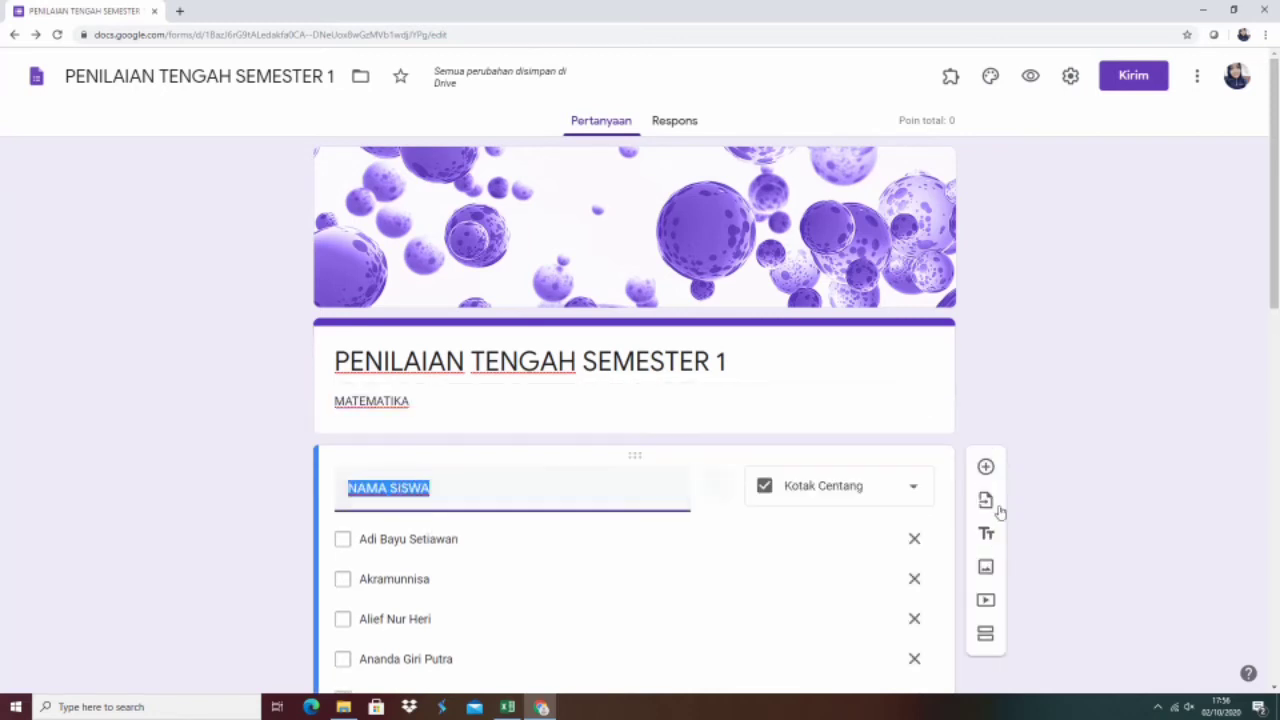
Step: Add a question below NAMA SISWA titled "1). 12 X 2 = ....." and set its type to Pilihan ganda
{"action": "left_click", "coordinate": [985, 466]}
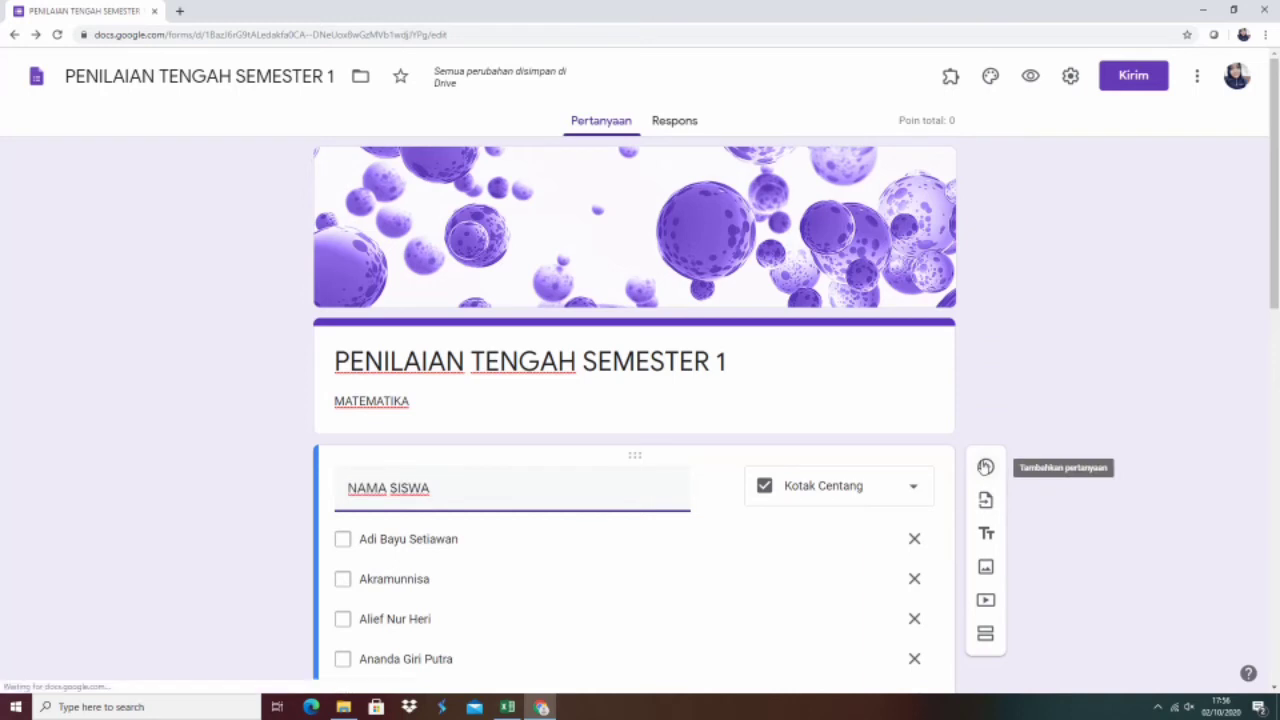
{"action": "scroll", "coordinate": [483, 588], "scroll_direction": "down", "scroll_amount": 3}
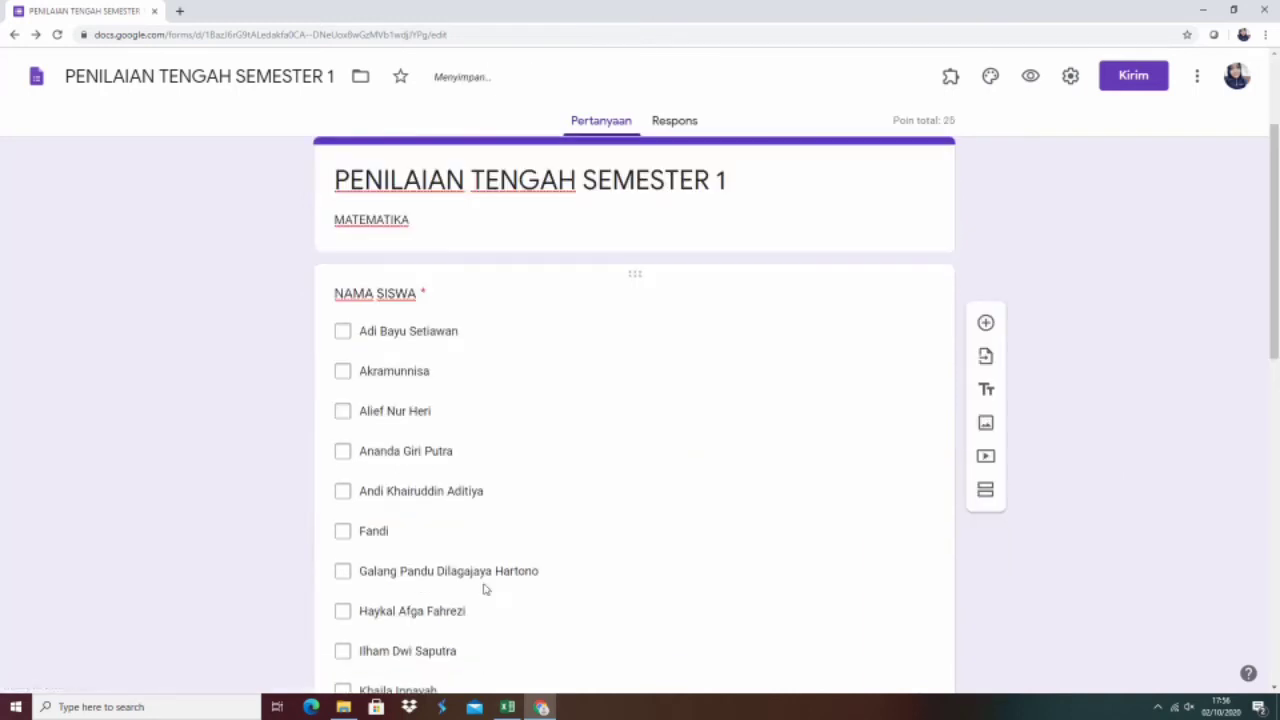
{"action": "scroll", "coordinate": [485, 583], "scroll_direction": "down", "scroll_amount": 8}
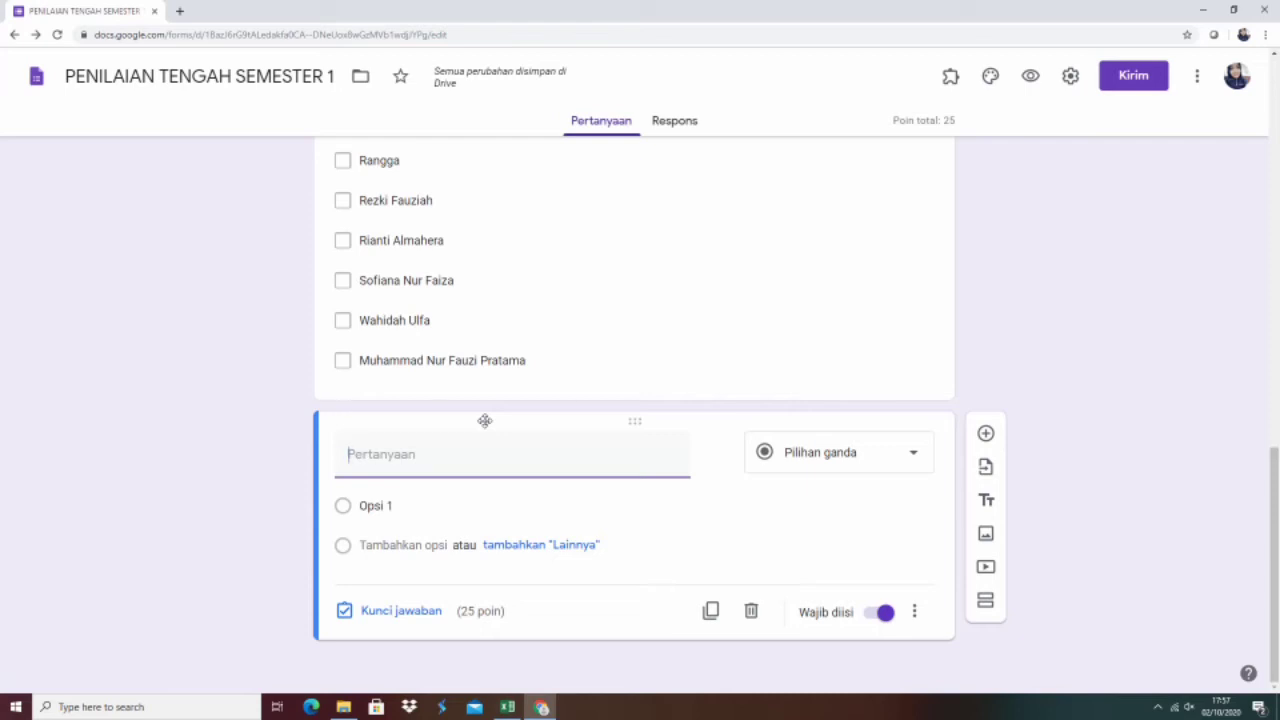
{"action": "type", "text": "10."}
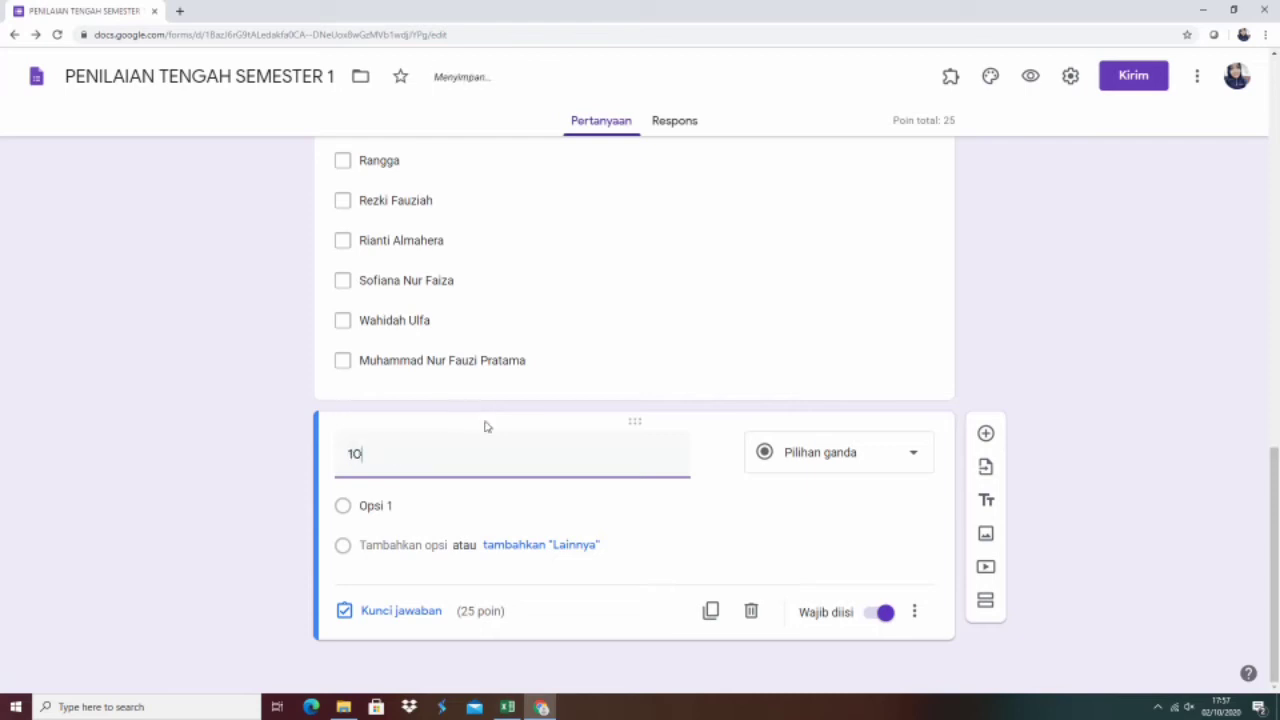
{"action": "key", "text": "BackSpace"}
{"action": "key", "text": "BackSpace"}
{"action": "key", "text": "BackSpace"}
{"action": "type", "text": "). 12 X 2 "}
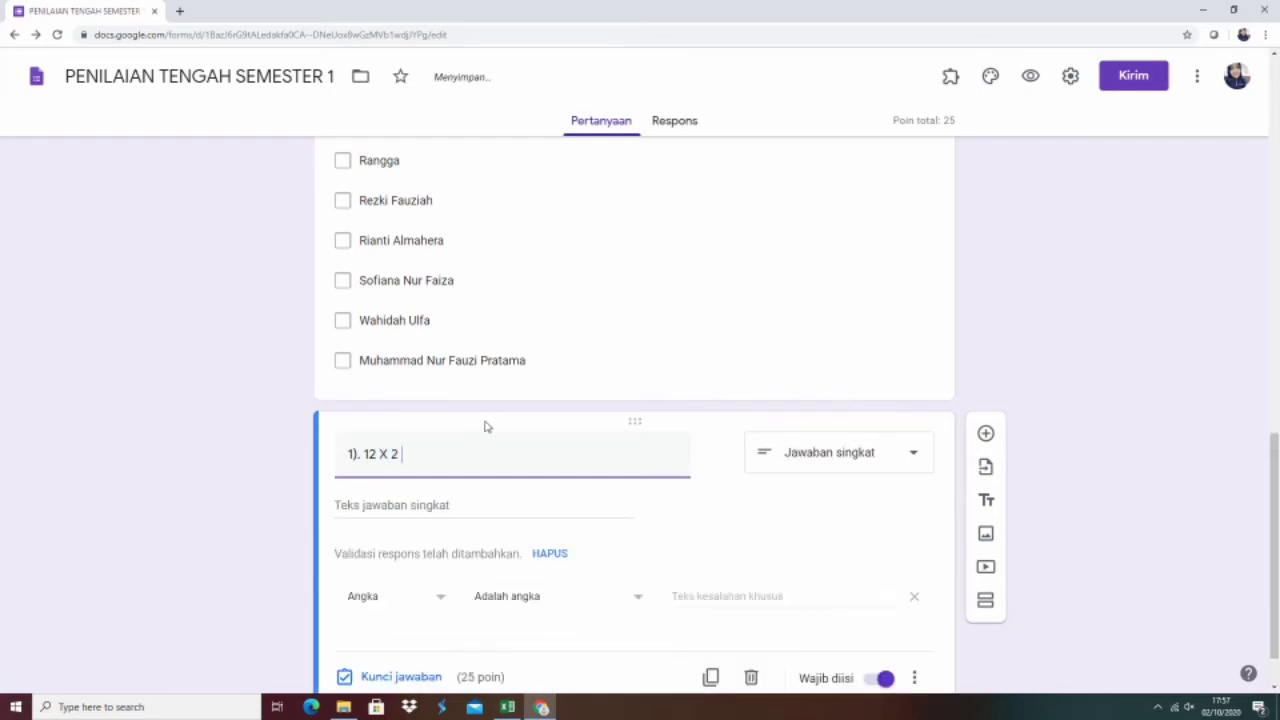
{"action": "type", "text": "= ....."}
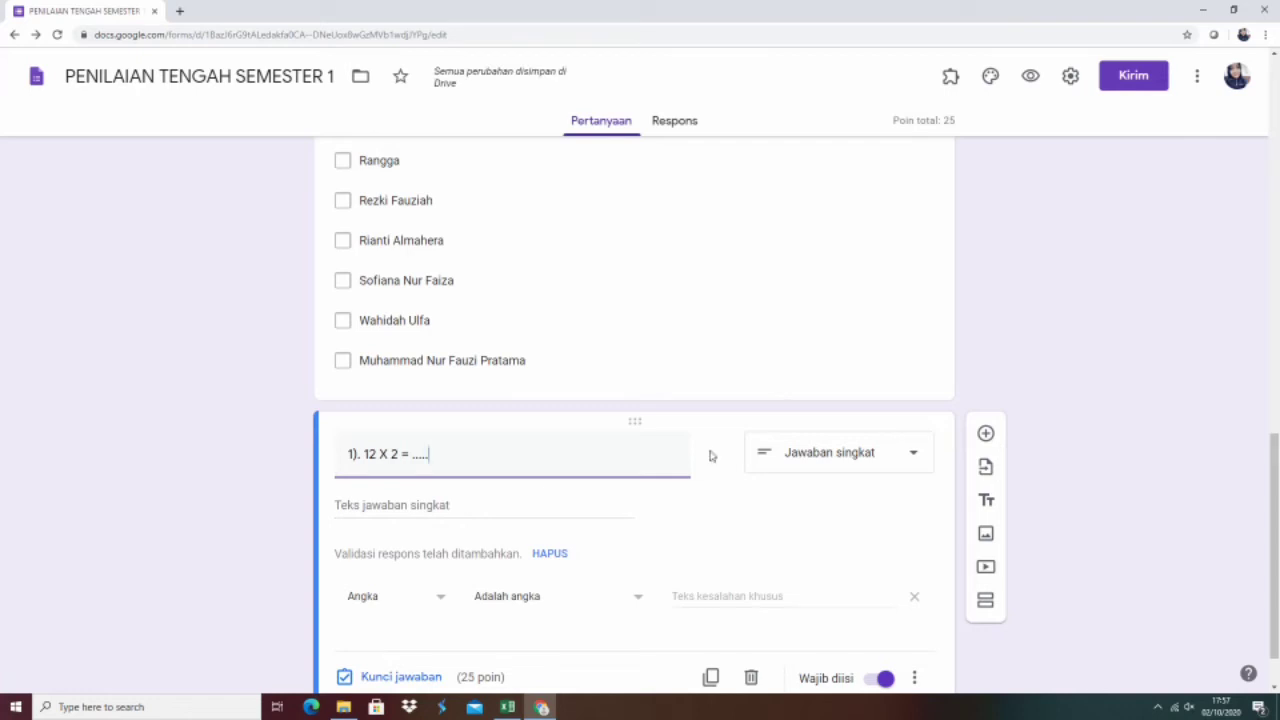
{"action": "left_click", "coordinate": [810, 458]}
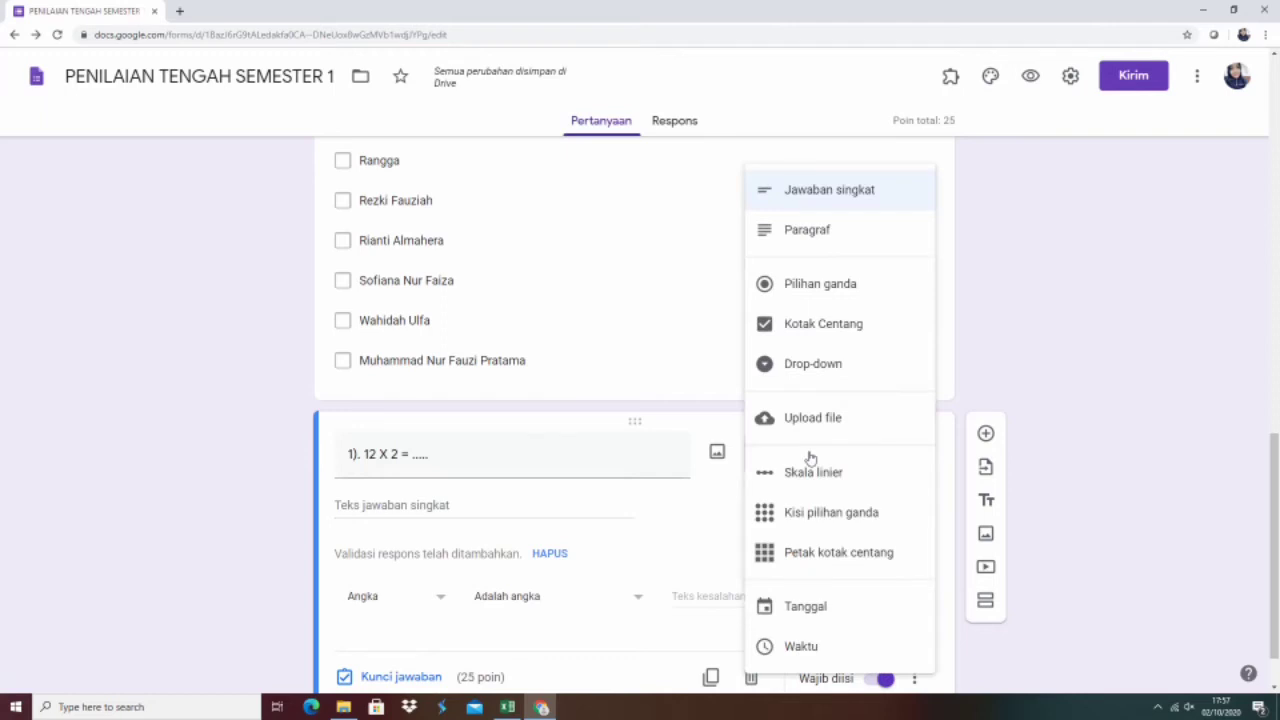
{"action": "left_click", "coordinate": [820, 287]}
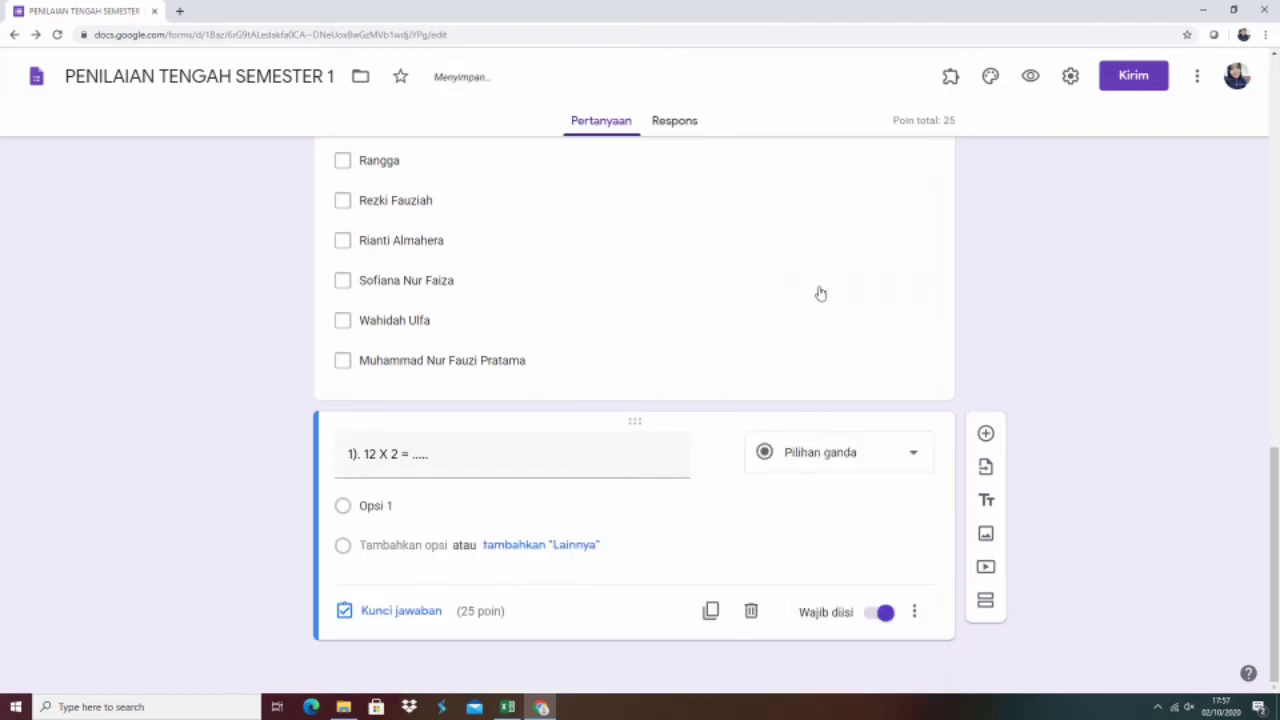
Step: Enter the four answer options A. 21, B. 22, C. 23 and D. 24 for the 12 X 2 question
{"action": "left_click", "coordinate": [386, 506]}
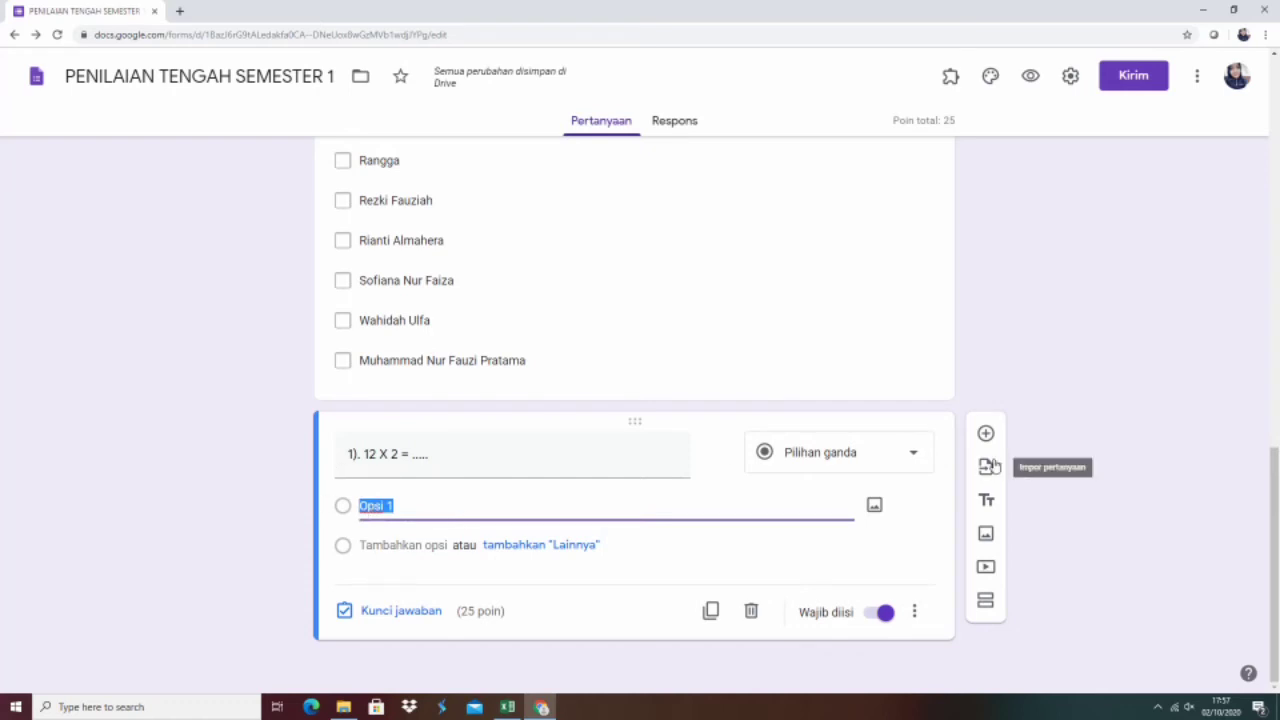
{"action": "type", "text": "A"}
{"action": "type", "text": ". 21"}
{"action": "left_click", "coordinate": [380, 543]}
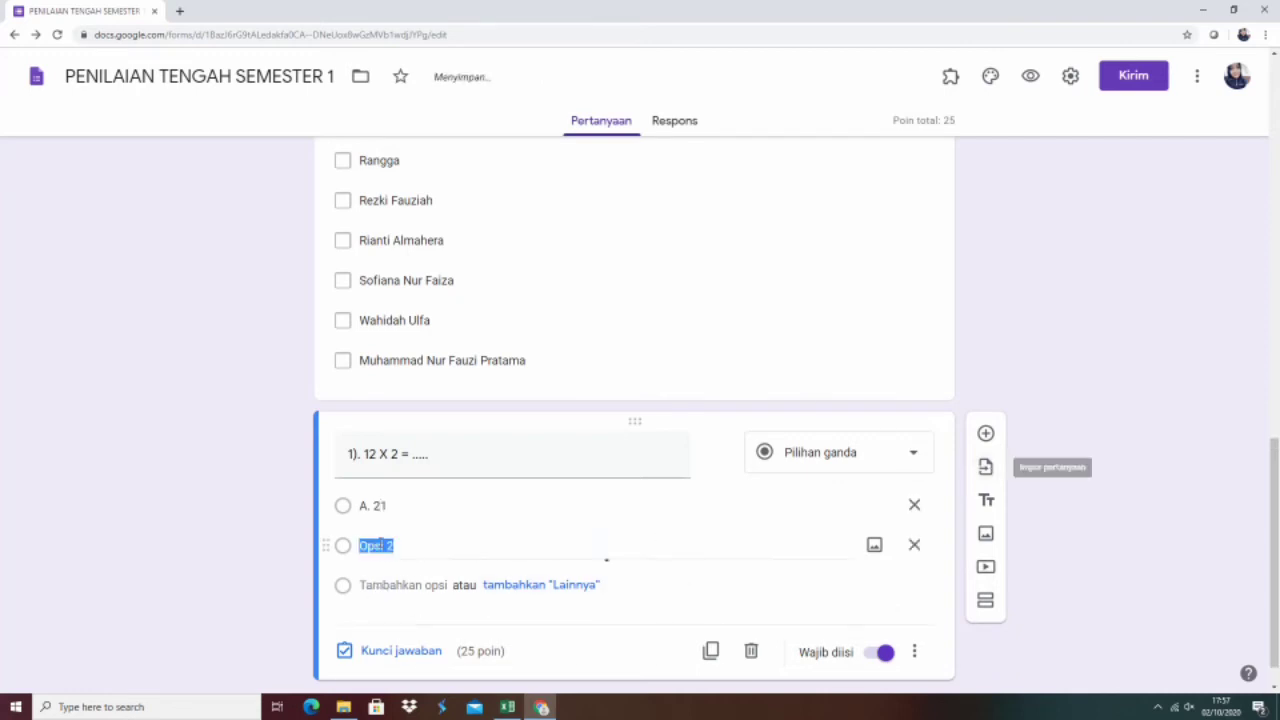
{"action": "type", "text": "B. 22"}
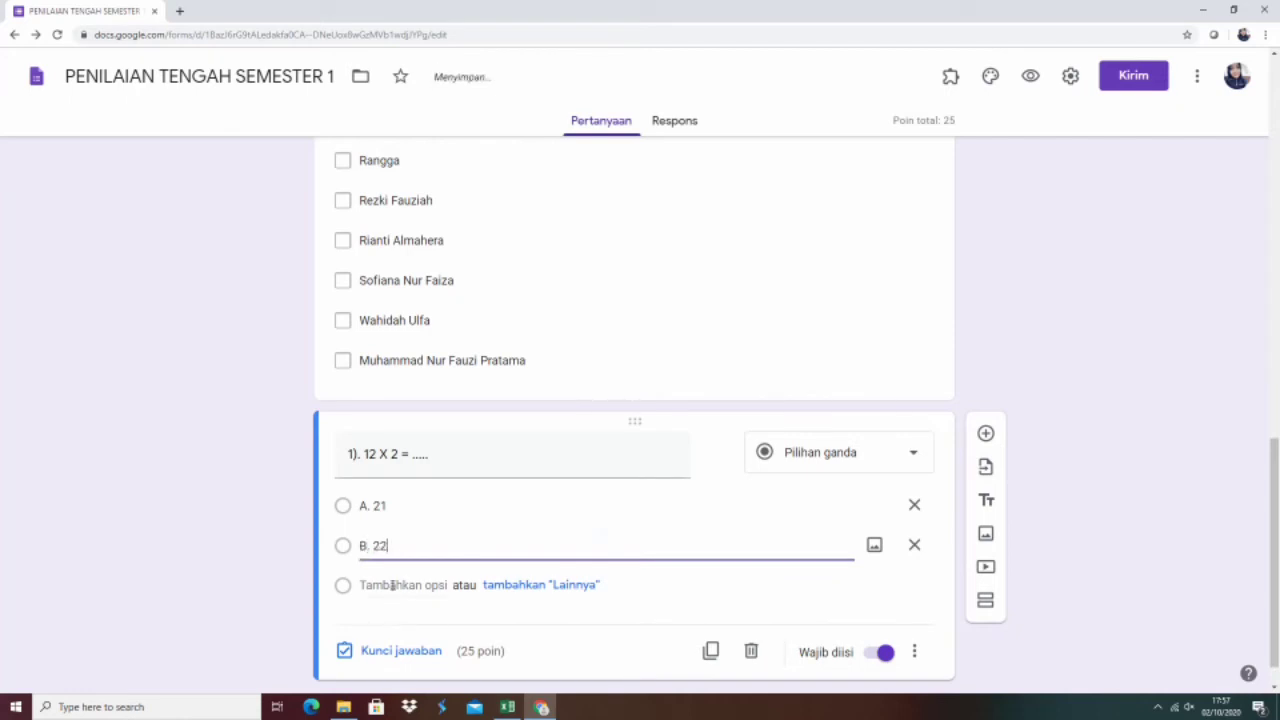
{"action": "left_click", "coordinate": [392, 585]}
{"action": "type", "text": "C"}
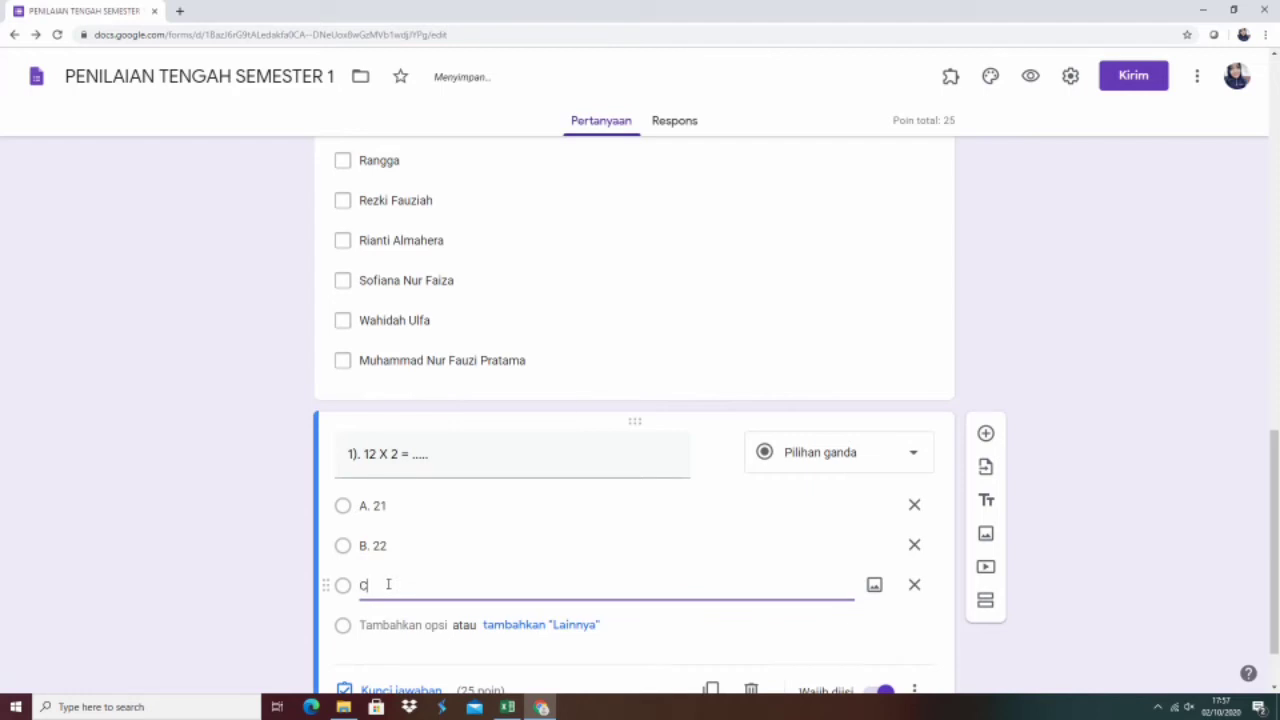
{"action": "type", "text": ". 23"}
{"action": "key", "text": "Return"}
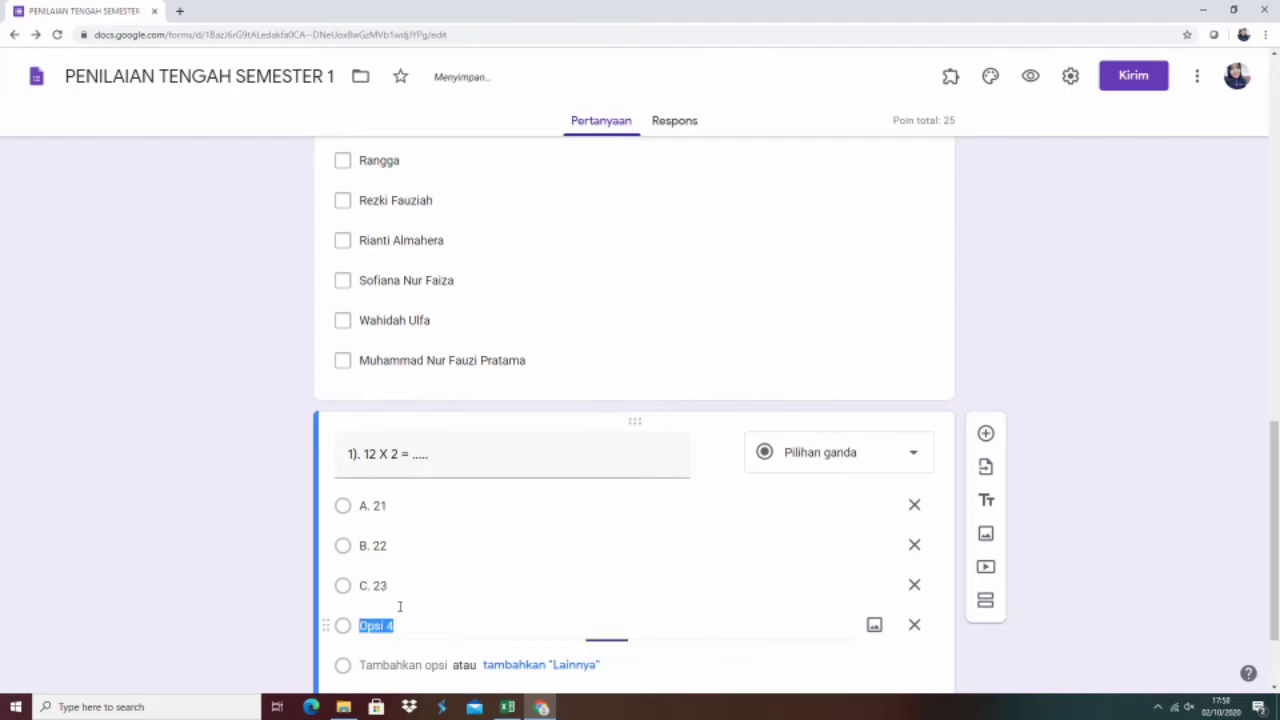
{"action": "type", "text": "D. "}
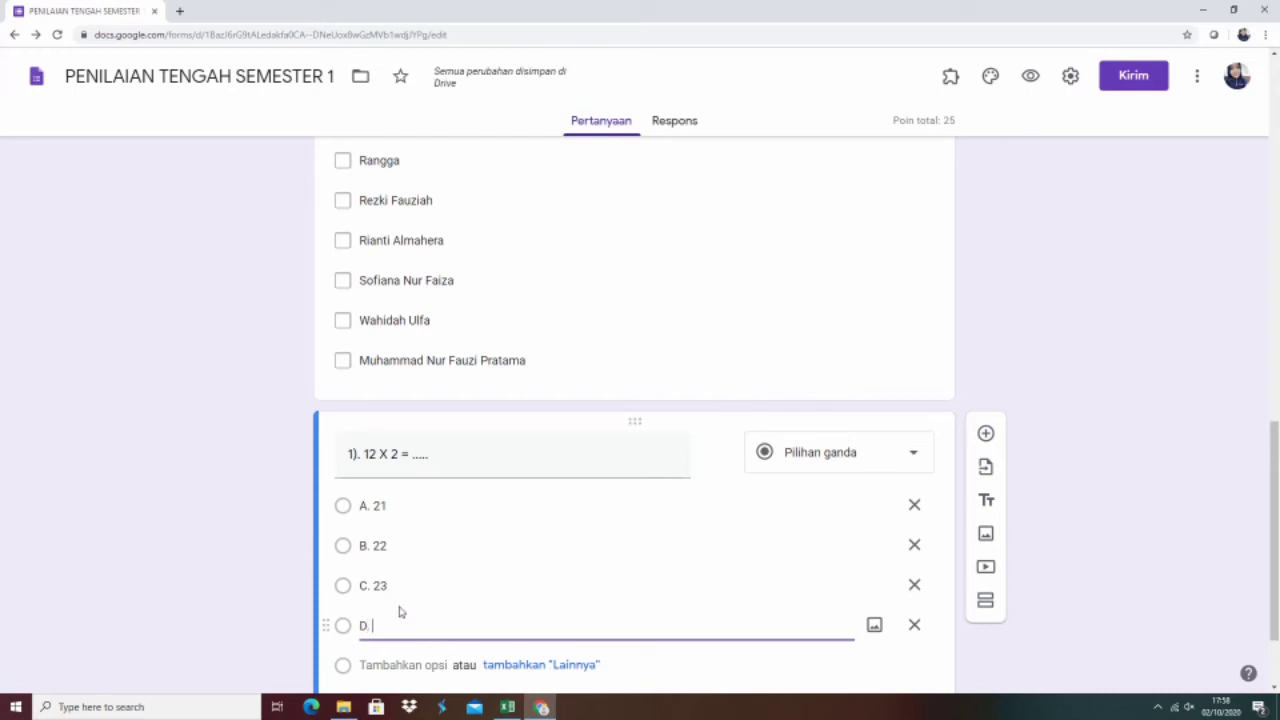
{"action": "type", "text": "24"}
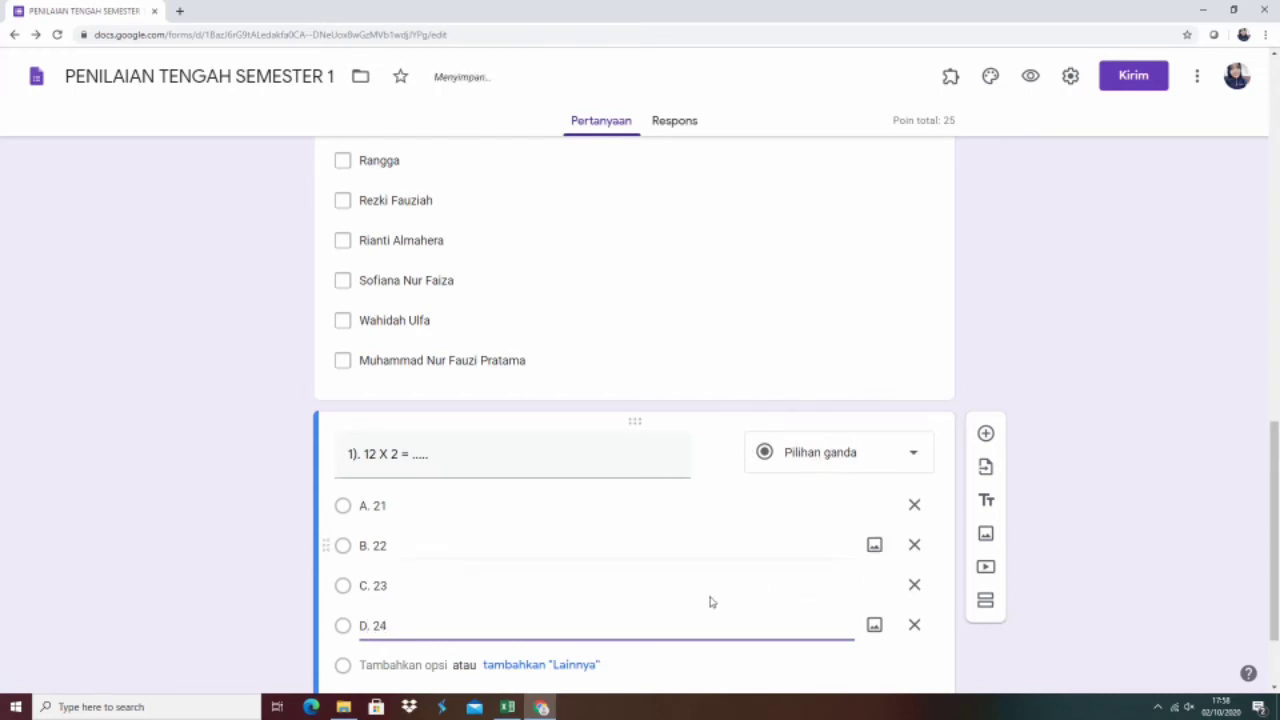
Step: Mark D. 24 as the correct answer in the answer key of the 12 X 2 question
{"action": "scroll", "coordinate": [710, 601], "scroll_direction": "down", "scroll_amount": 1}
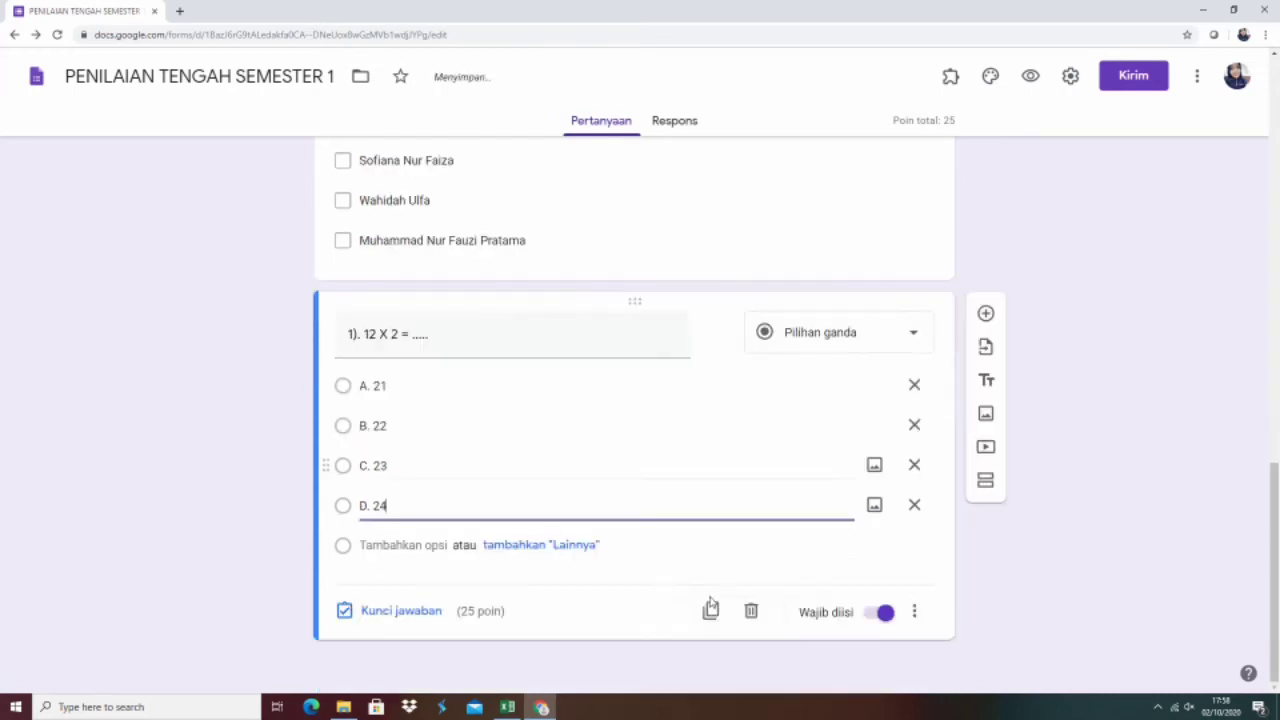
{"action": "left_click", "coordinate": [398, 613]}
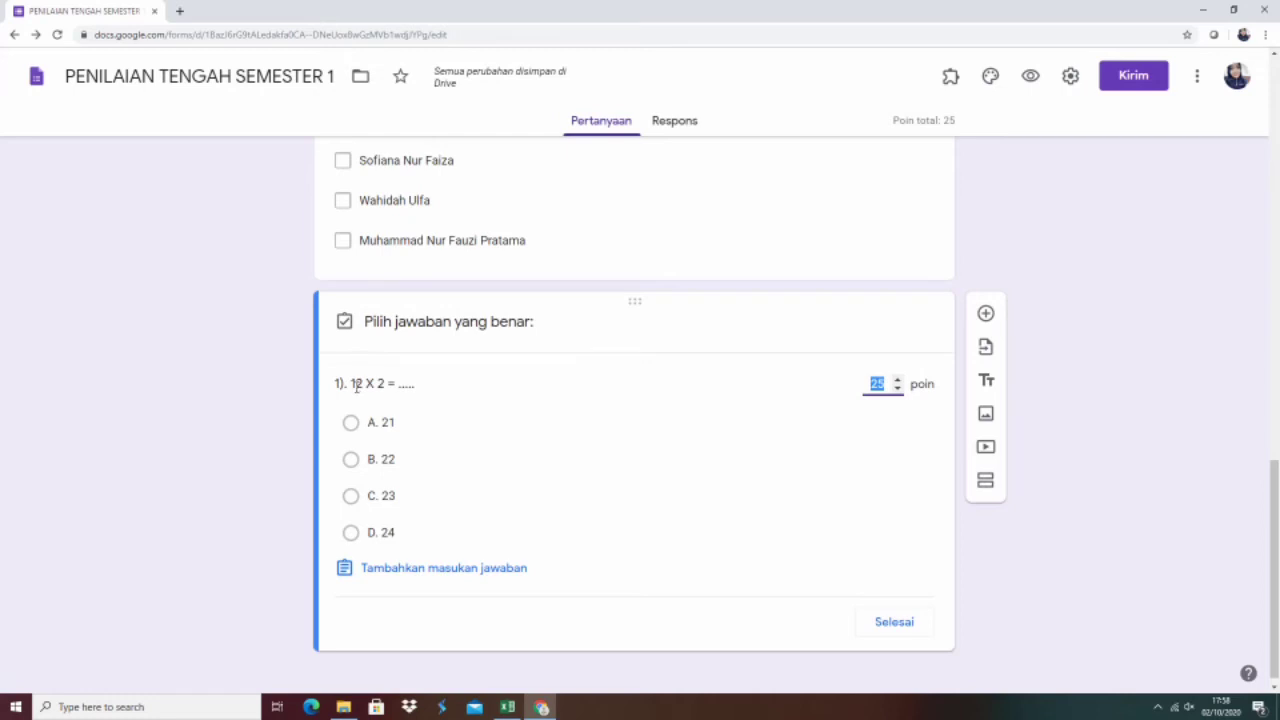
{"action": "left_click", "coordinate": [351, 533]}
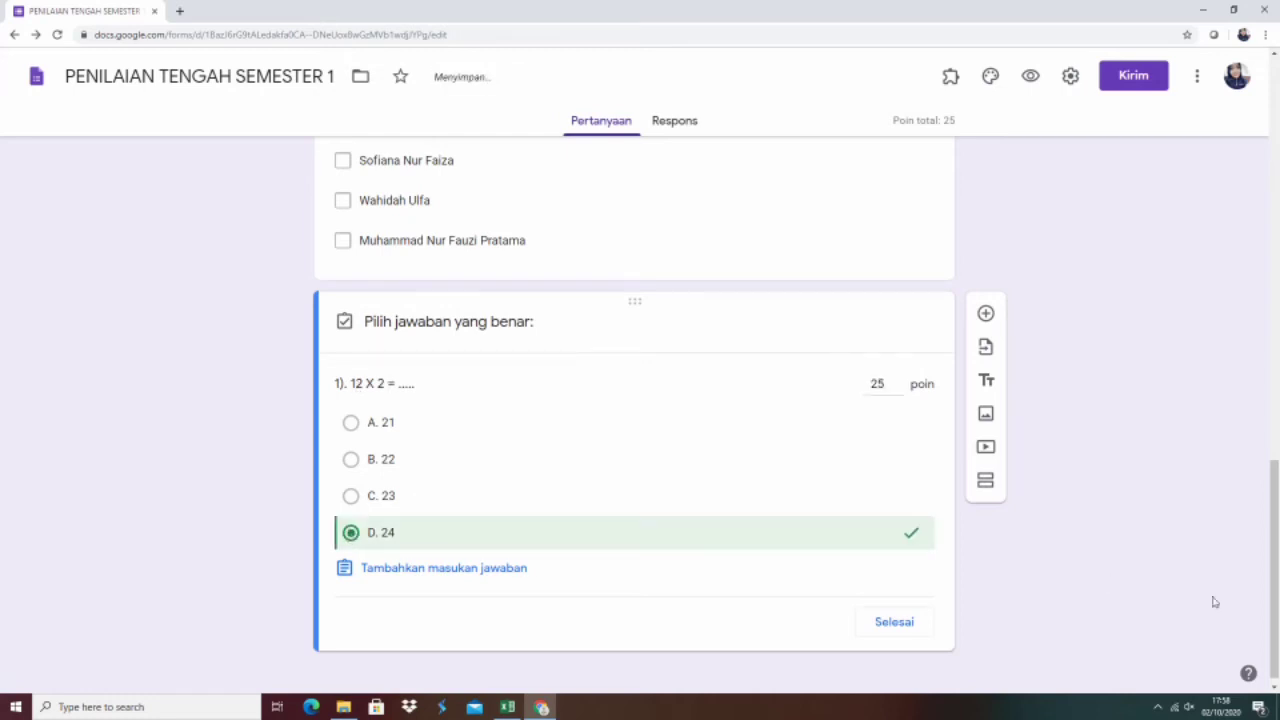
{"action": "left_click", "coordinate": [888, 384]}
{"action": "double_click", "coordinate": [886, 384]}
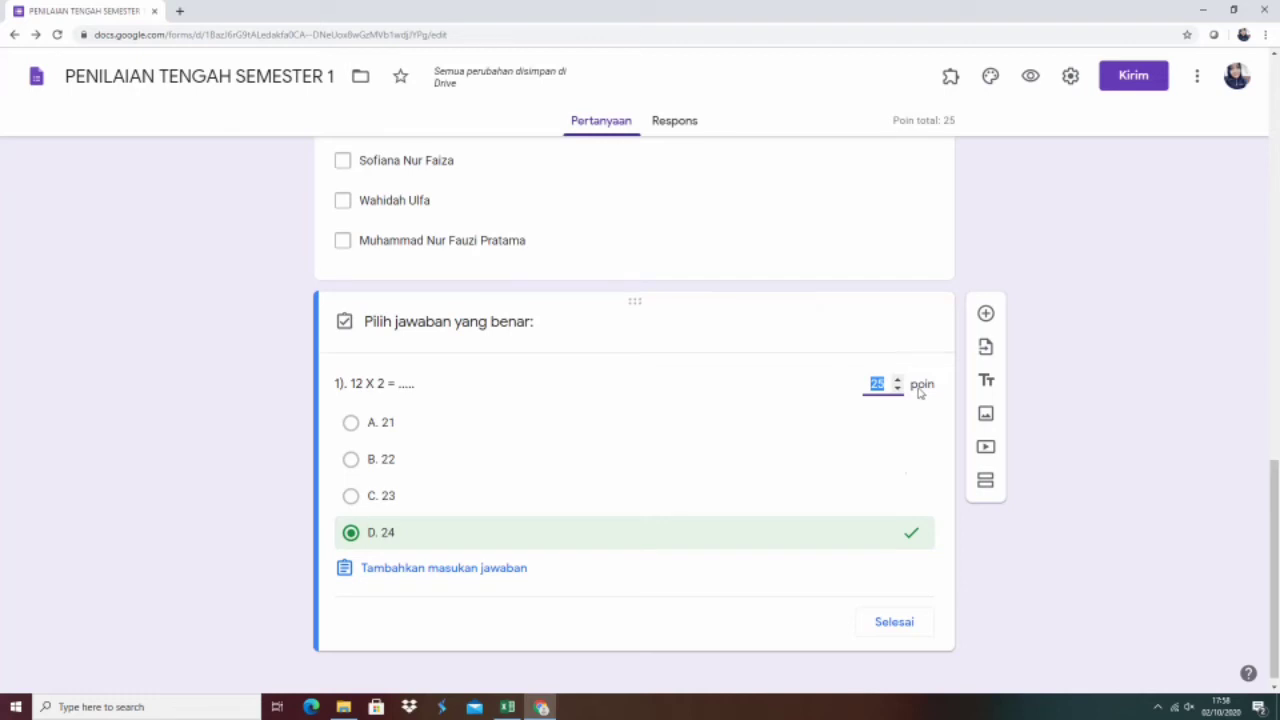
{"action": "left_click", "coordinate": [887, 625]}
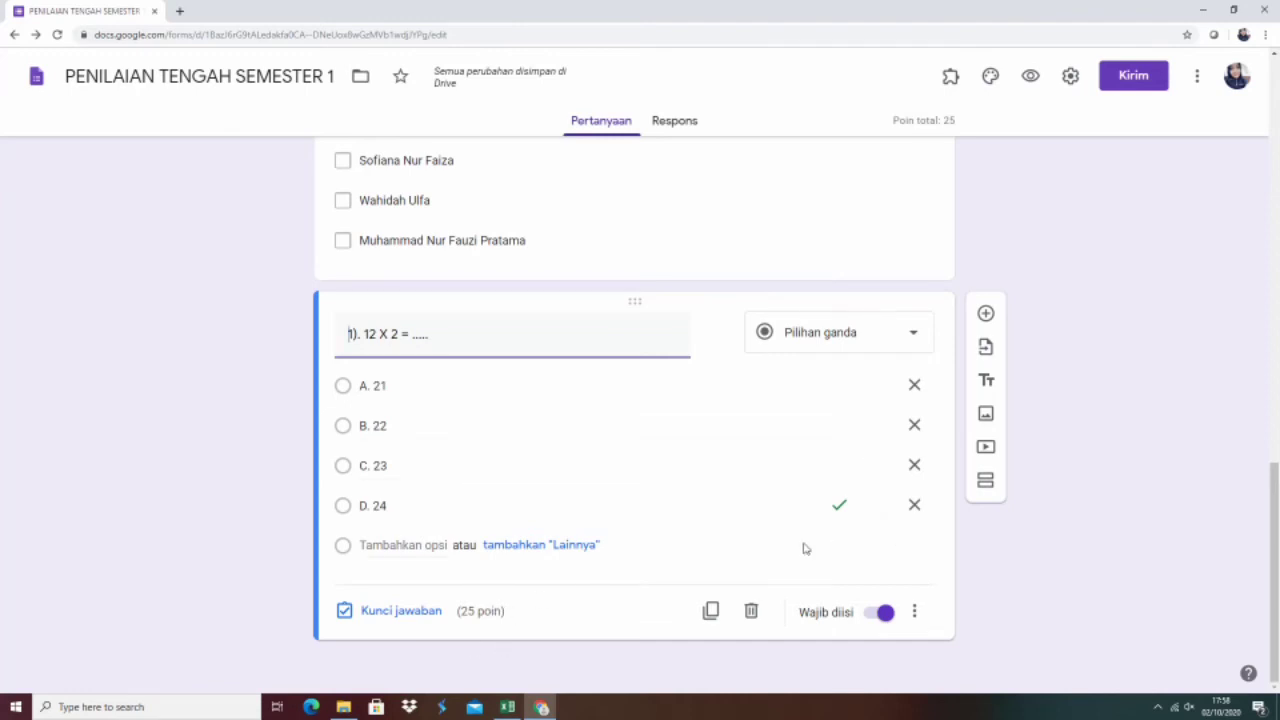
Step: Add the correct-answer feedback "D. 24" to the answer key of the 12 X 2 question and save it
{"action": "left_click", "coordinate": [404, 616]}
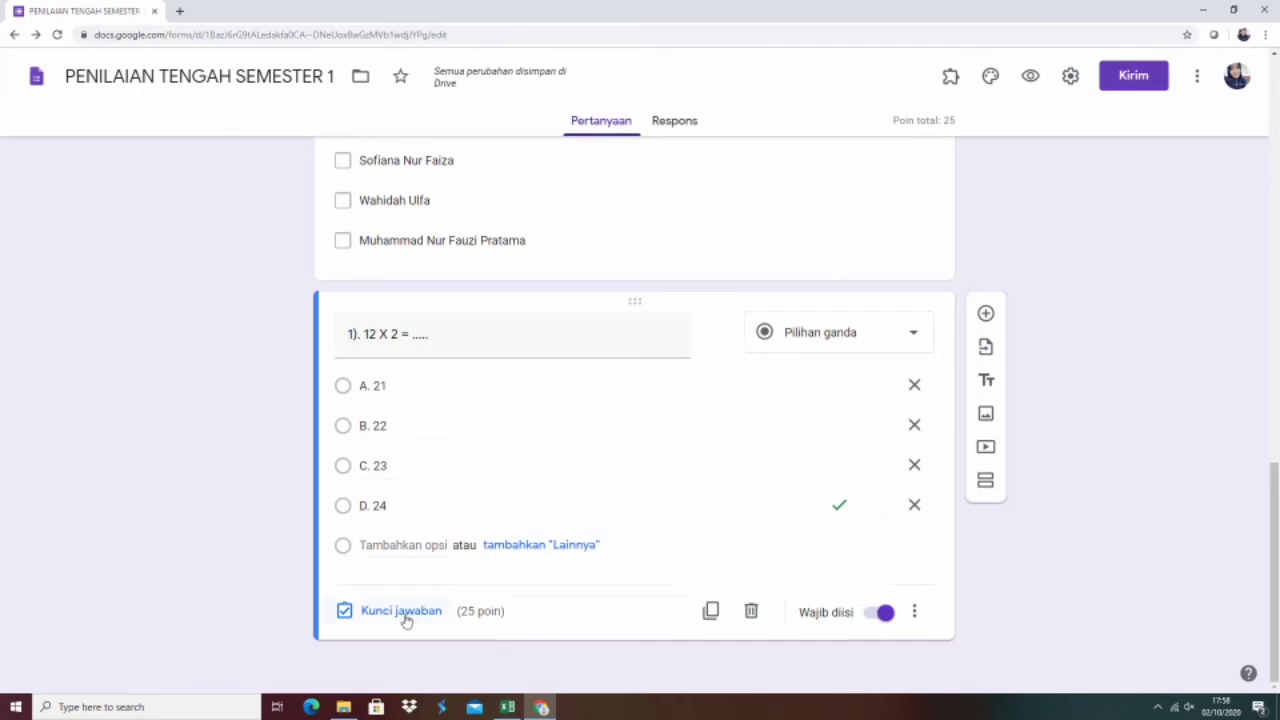
{"action": "left_click", "coordinate": [408, 572]}
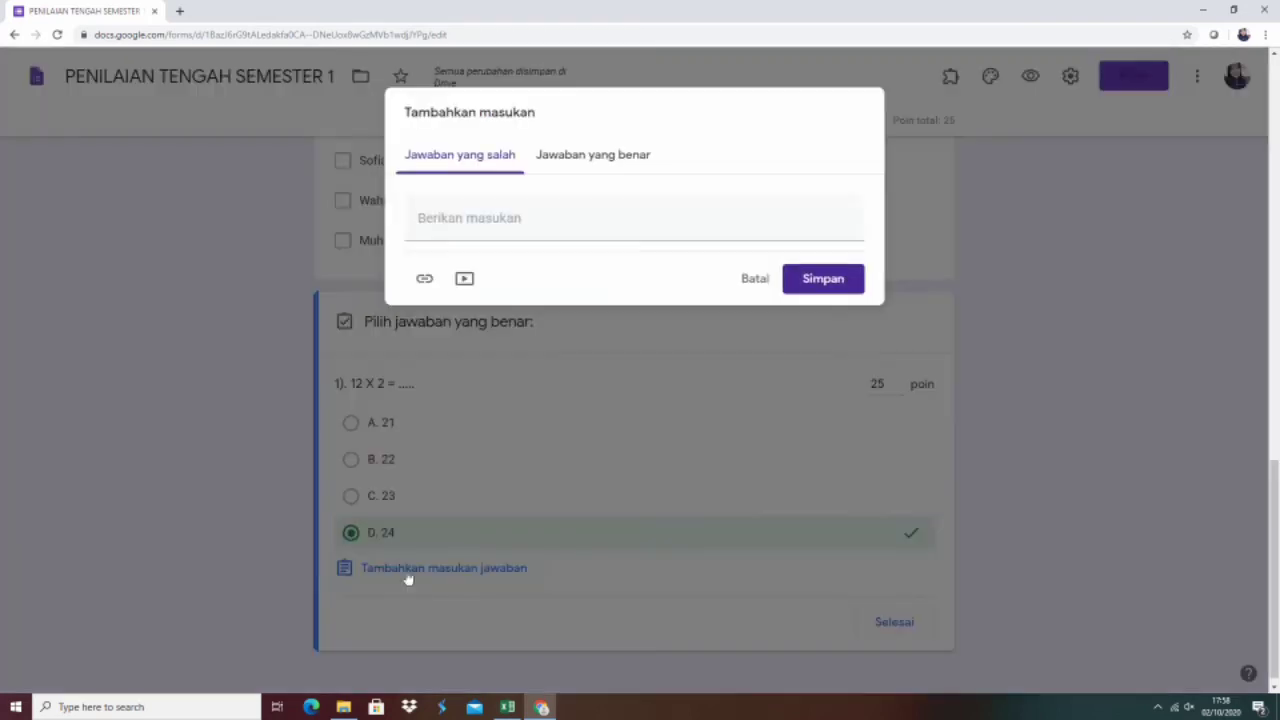
{"action": "left_click", "coordinate": [576, 163]}
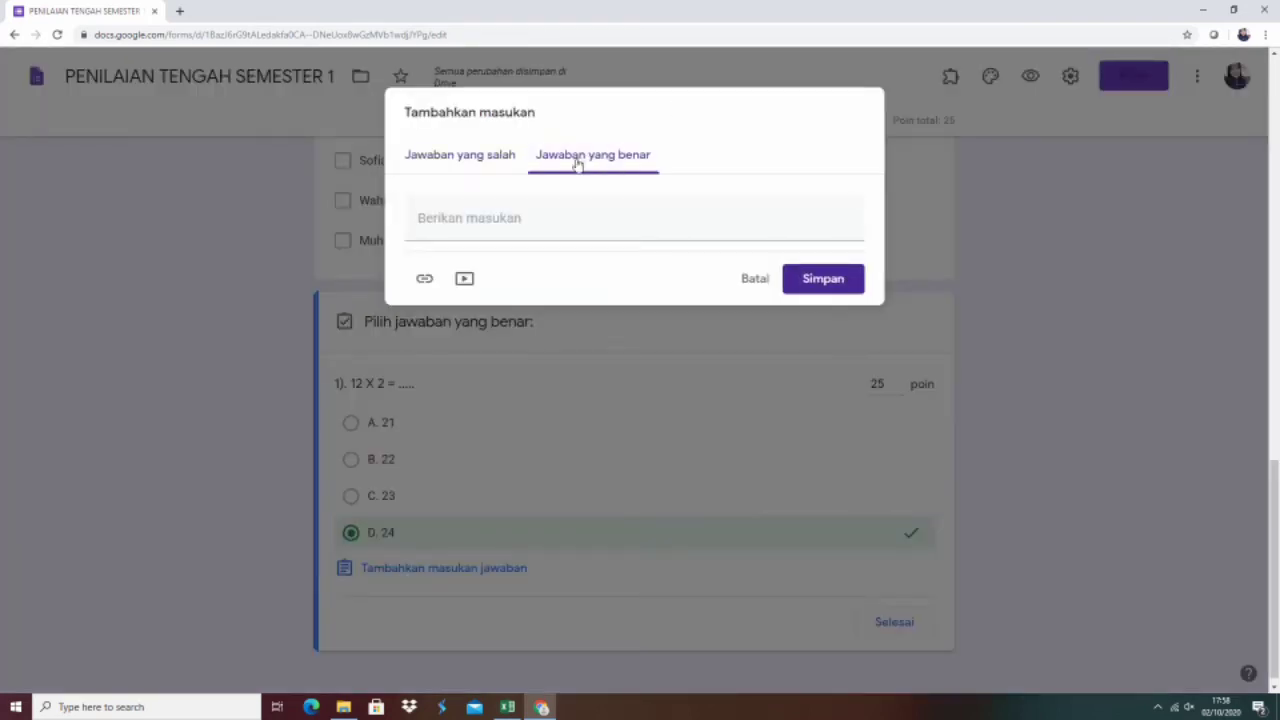
{"action": "left_click", "coordinate": [506, 210]}
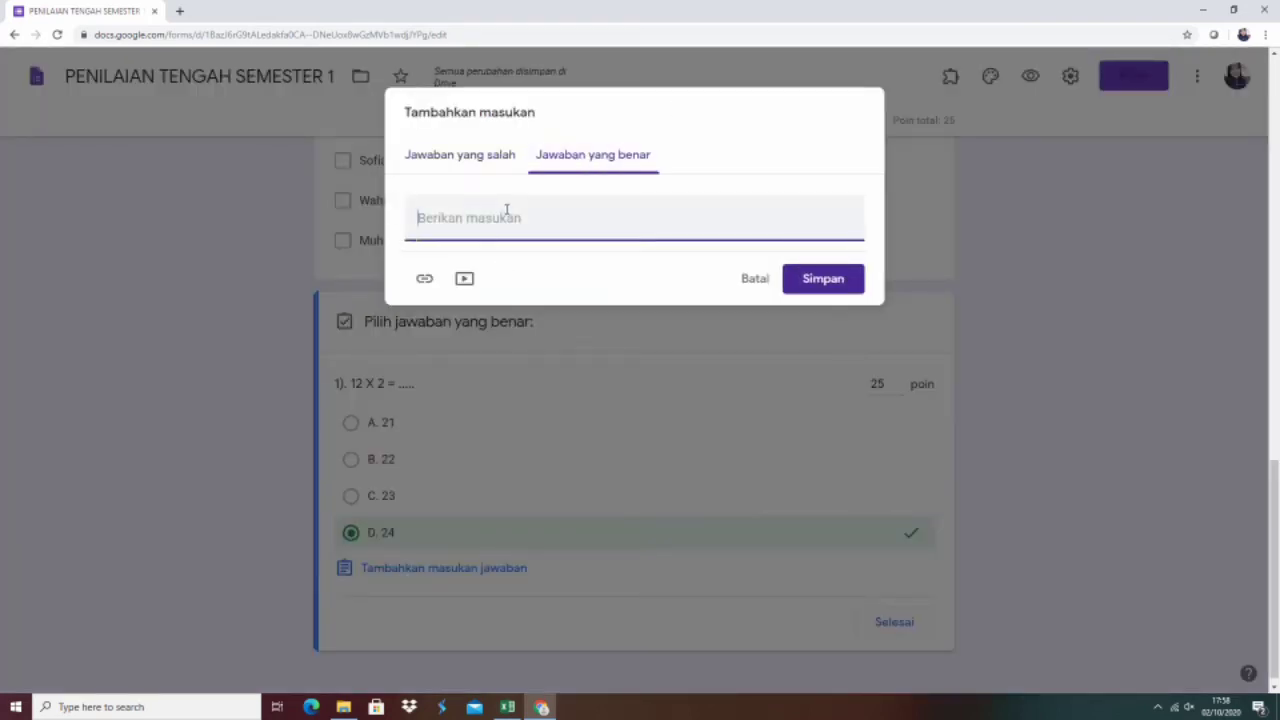
{"action": "type", "text": "D. 24"}
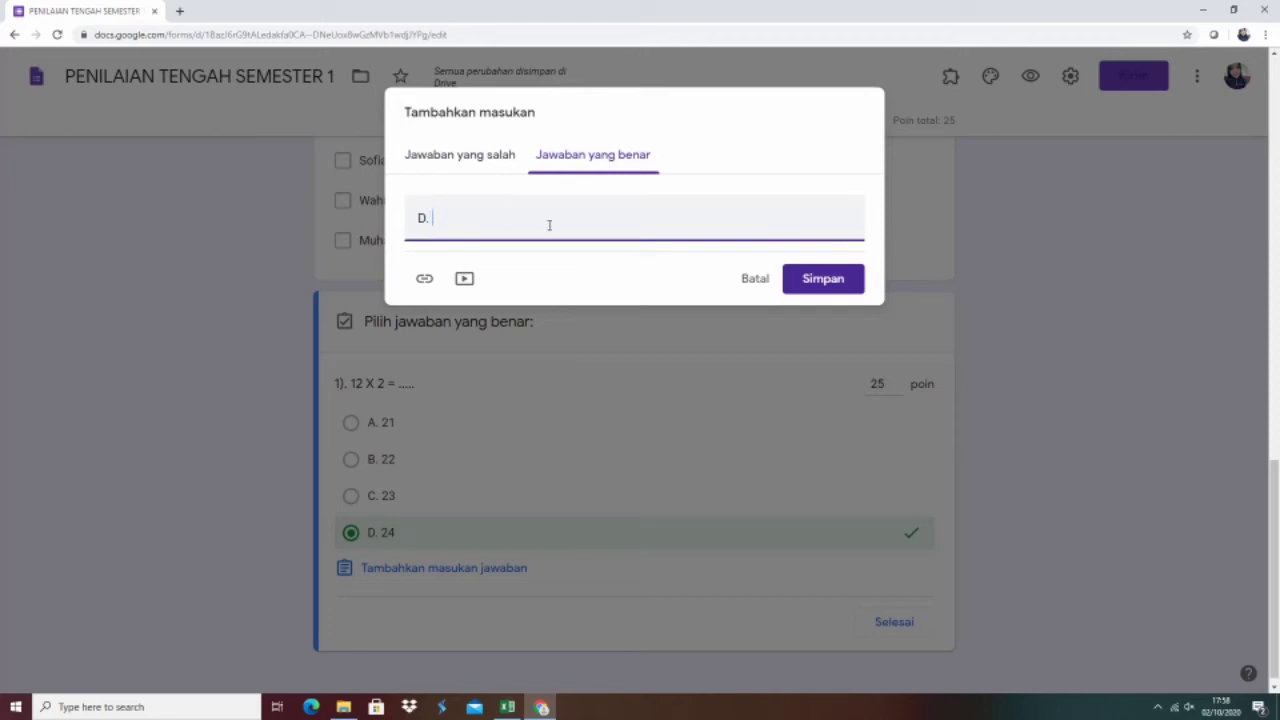
{"action": "left_click", "coordinate": [818, 288]}
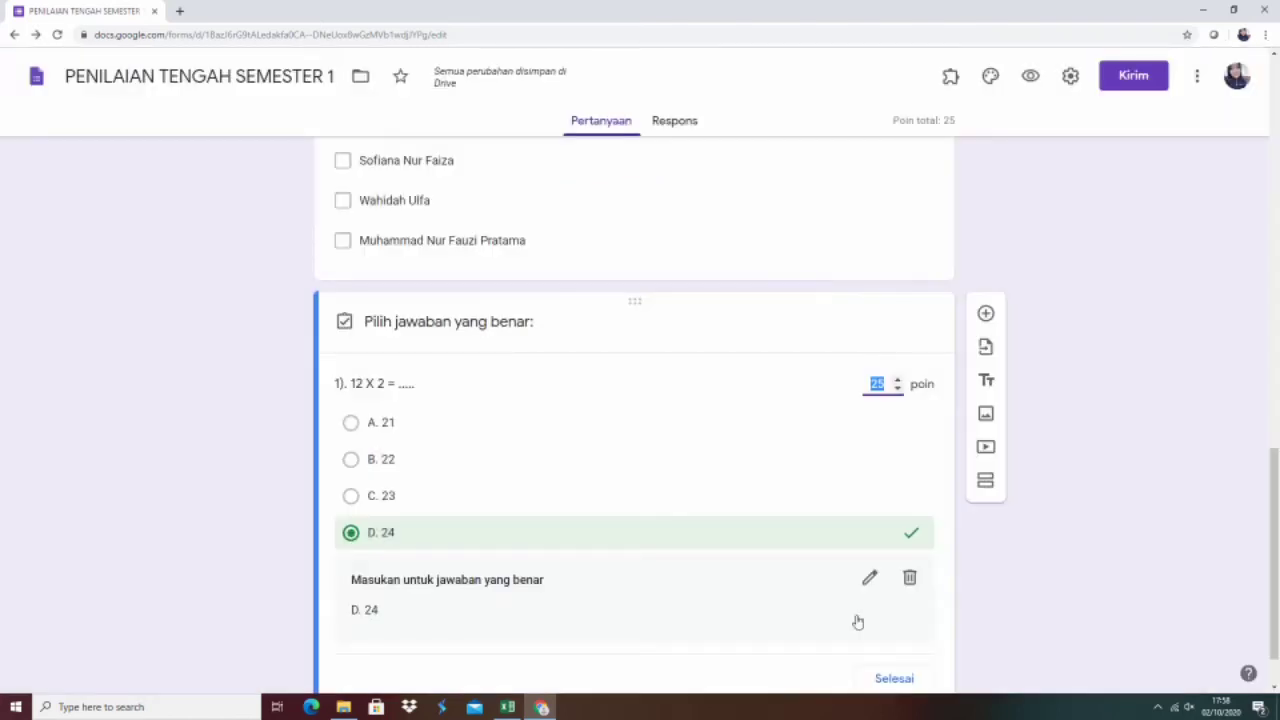
Step: Set the 12 X 2 question's score to 50 points and finish its answer key
{"action": "scroll", "coordinate": [914, 689], "scroll_direction": "down", "scroll_amount": 1}
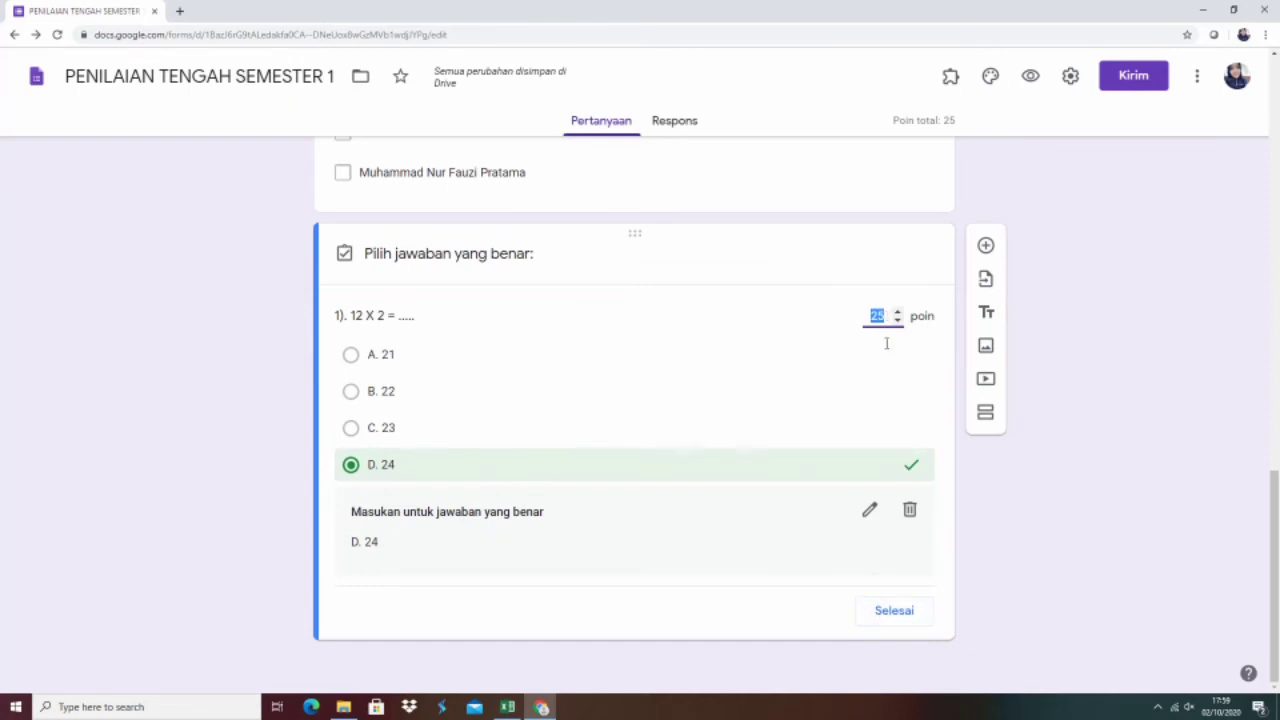
{"action": "type", "text": "50"}
{"action": "left_click", "coordinate": [894, 611]}
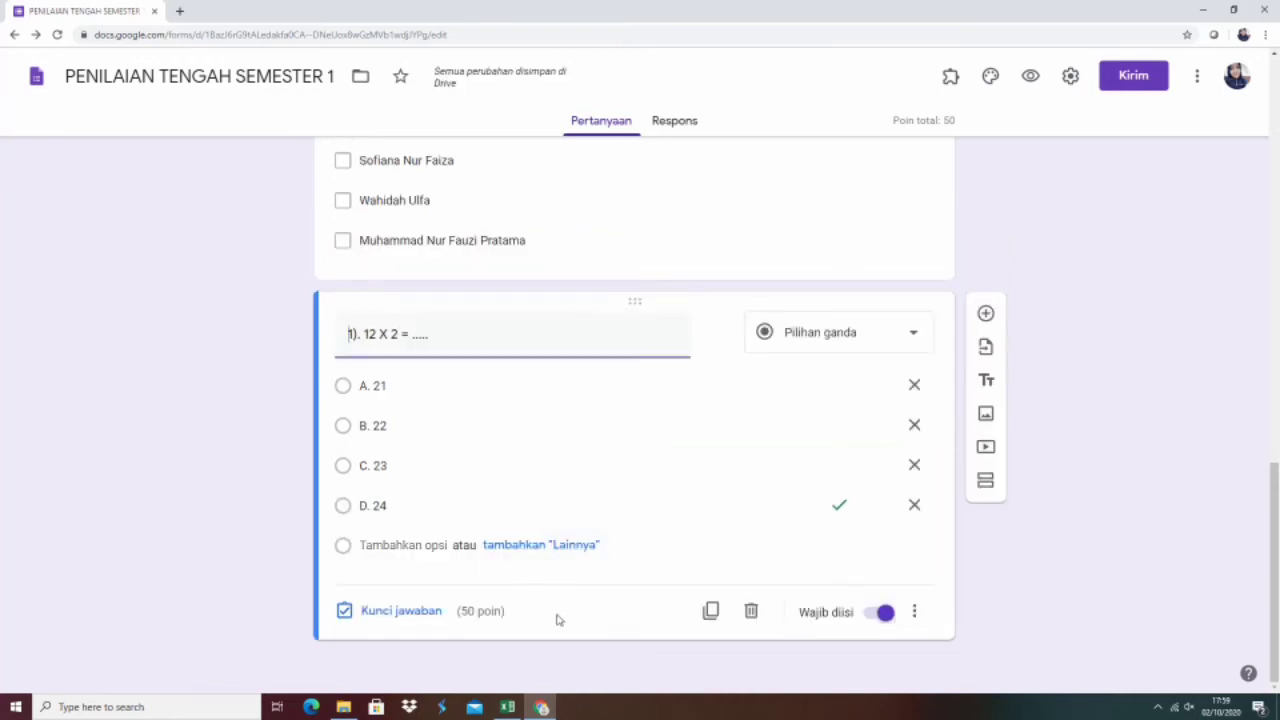
Step: Add a question below 12 X 2 titled "2). 11 X 11 = ...." and set its type to Pilihan ganda
{"action": "left_click", "coordinate": [986, 314]}
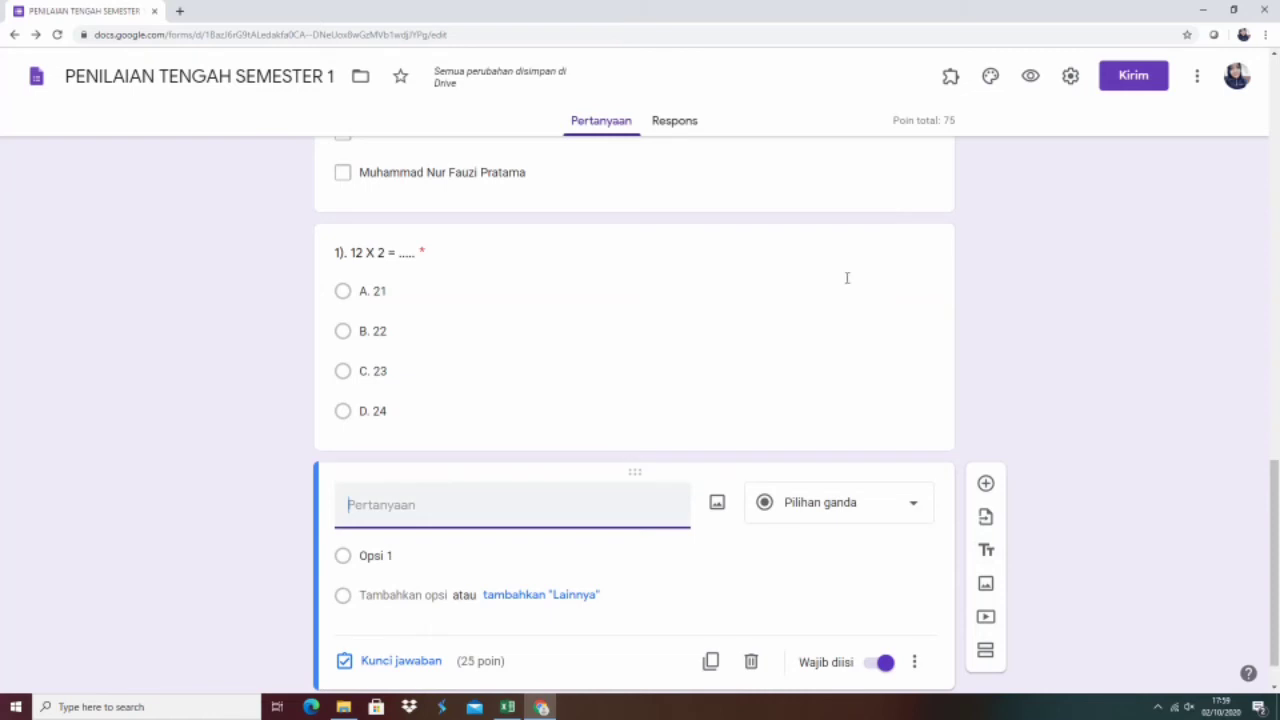
{"action": "type", "text": "2)"}
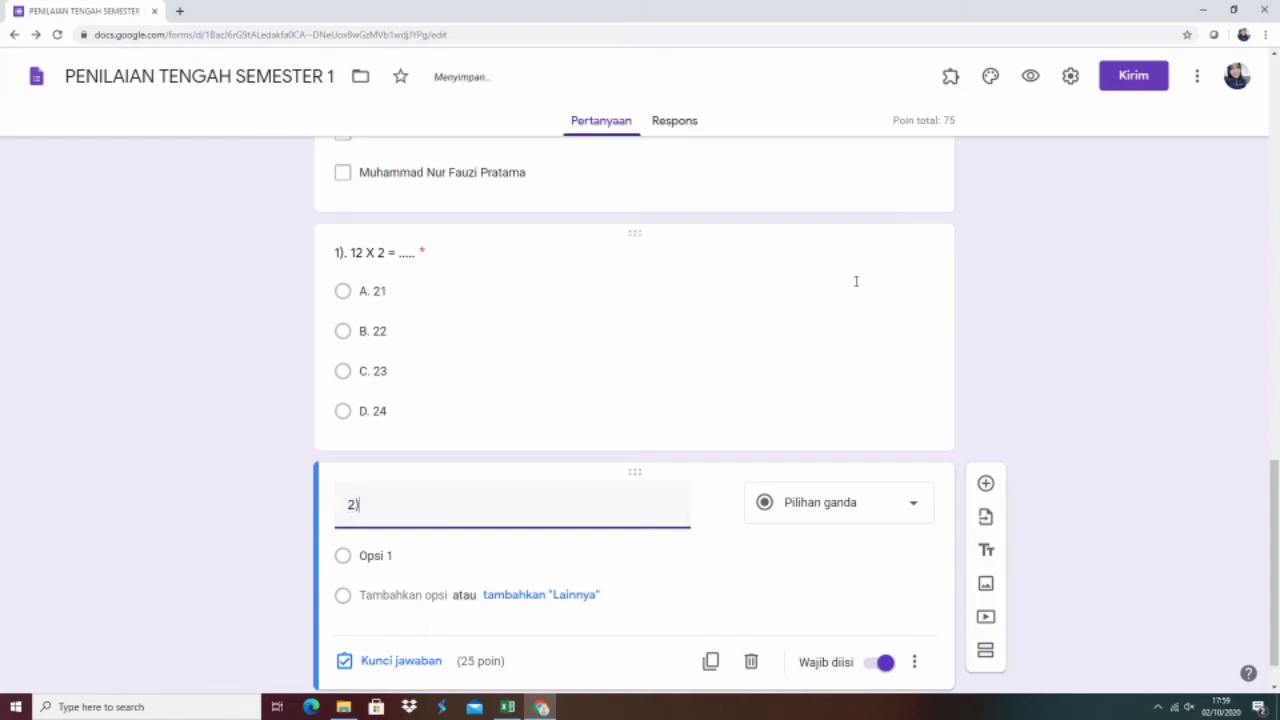
{"action": "type", "text": ". 11 X 11"}
{"action": "type", "text": "= ...."}
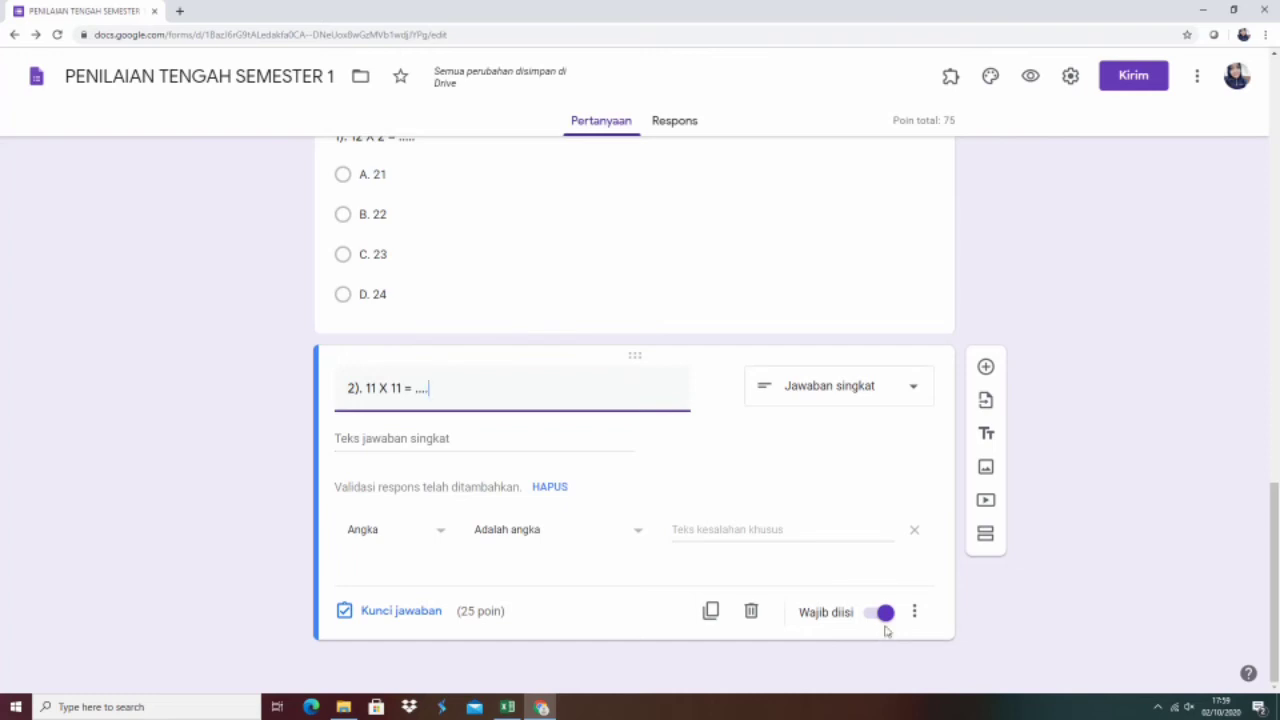
{"action": "left_click", "coordinate": [848, 387]}
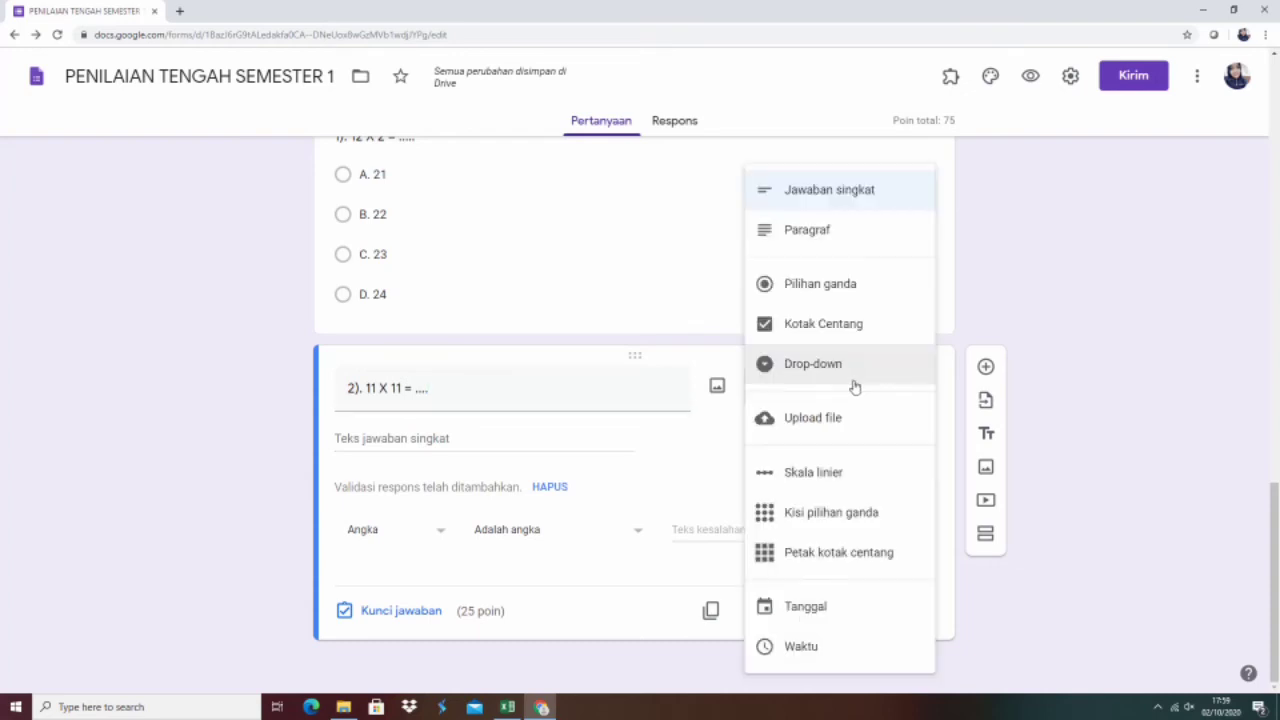
{"action": "left_click", "coordinate": [842, 286]}
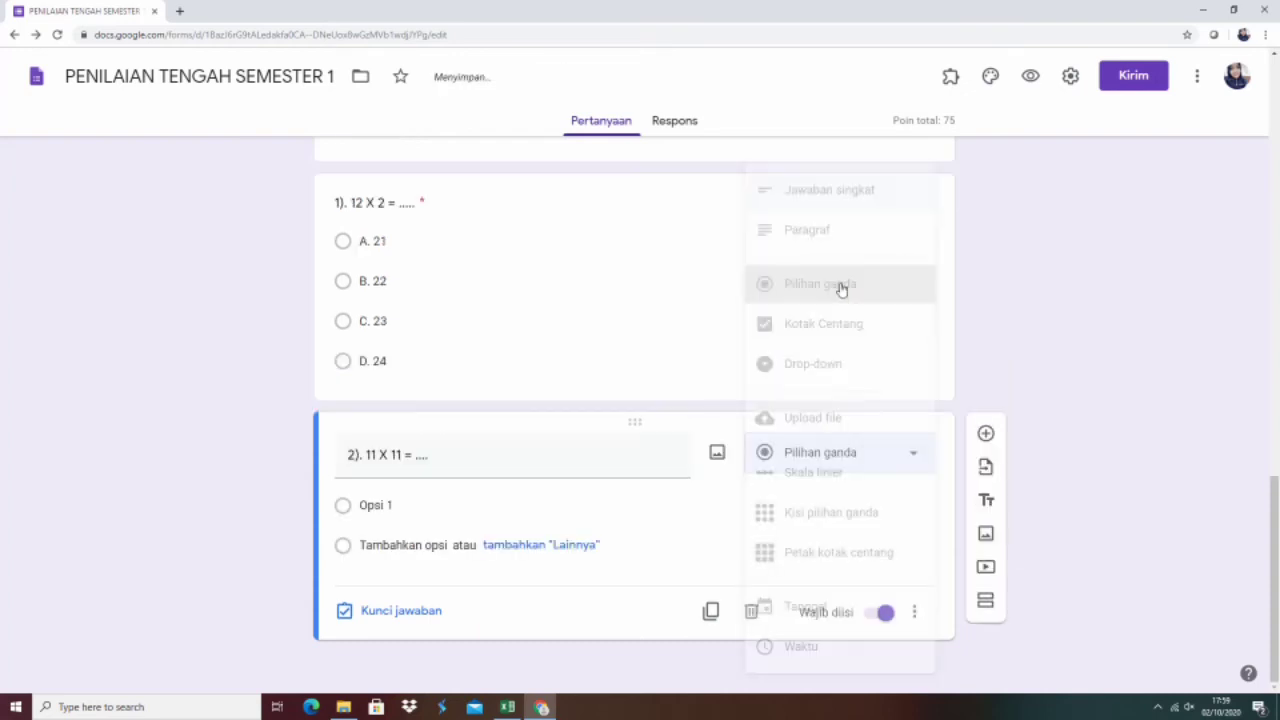
Step: Enter the four answer options A. 121, B. 121, C. 123 and D. 124 for the 11 X 11 question
{"action": "left_click", "coordinate": [403, 505]}
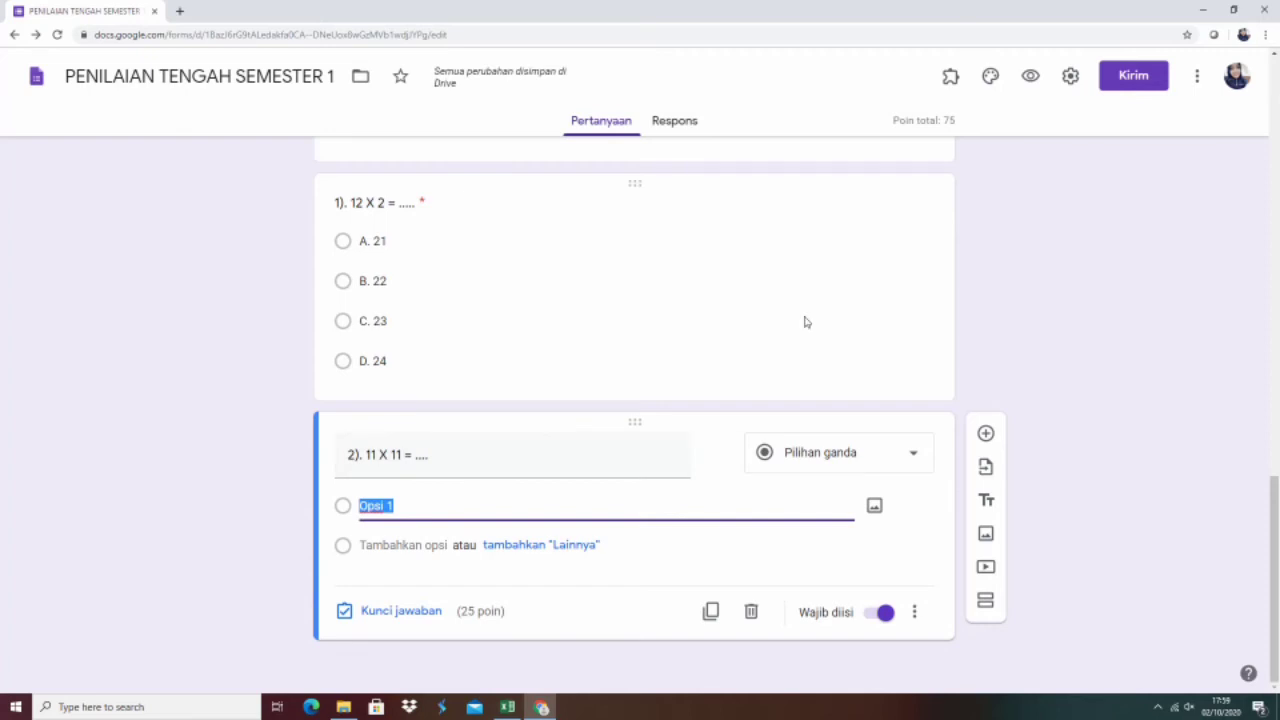
{"action": "type", "text": "A. 121"}
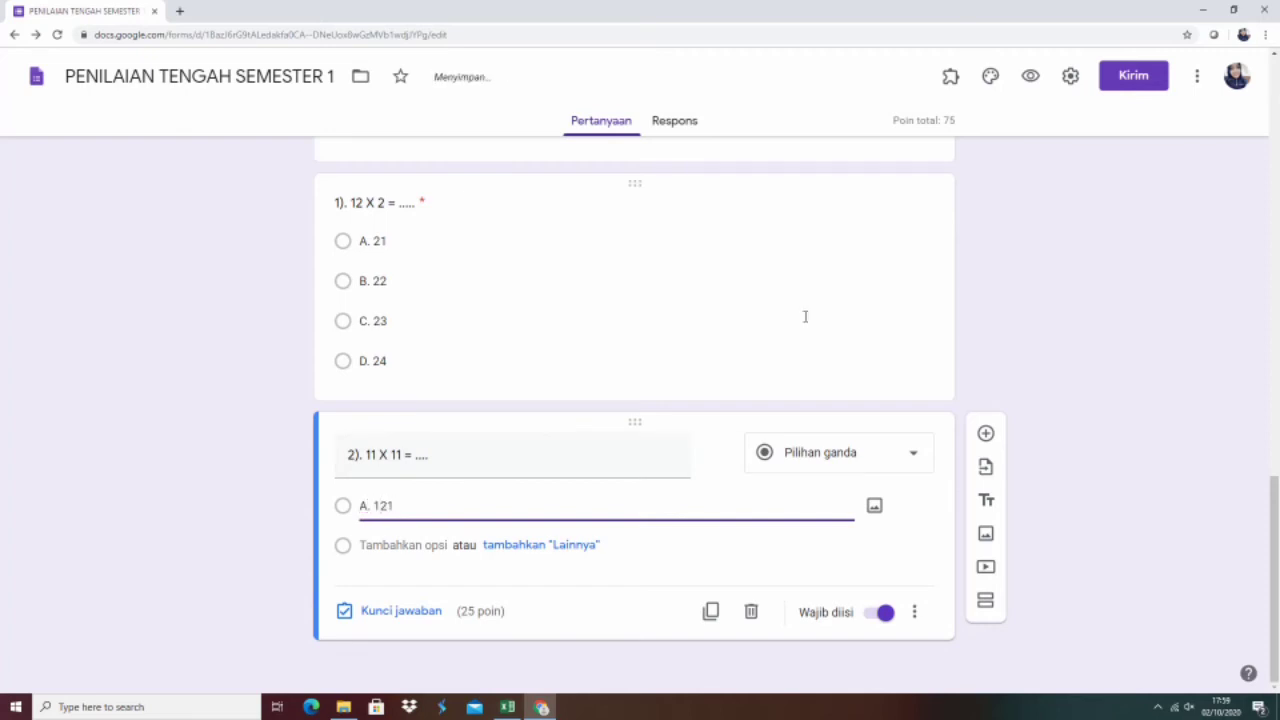
{"action": "left_click", "coordinate": [377, 548]}
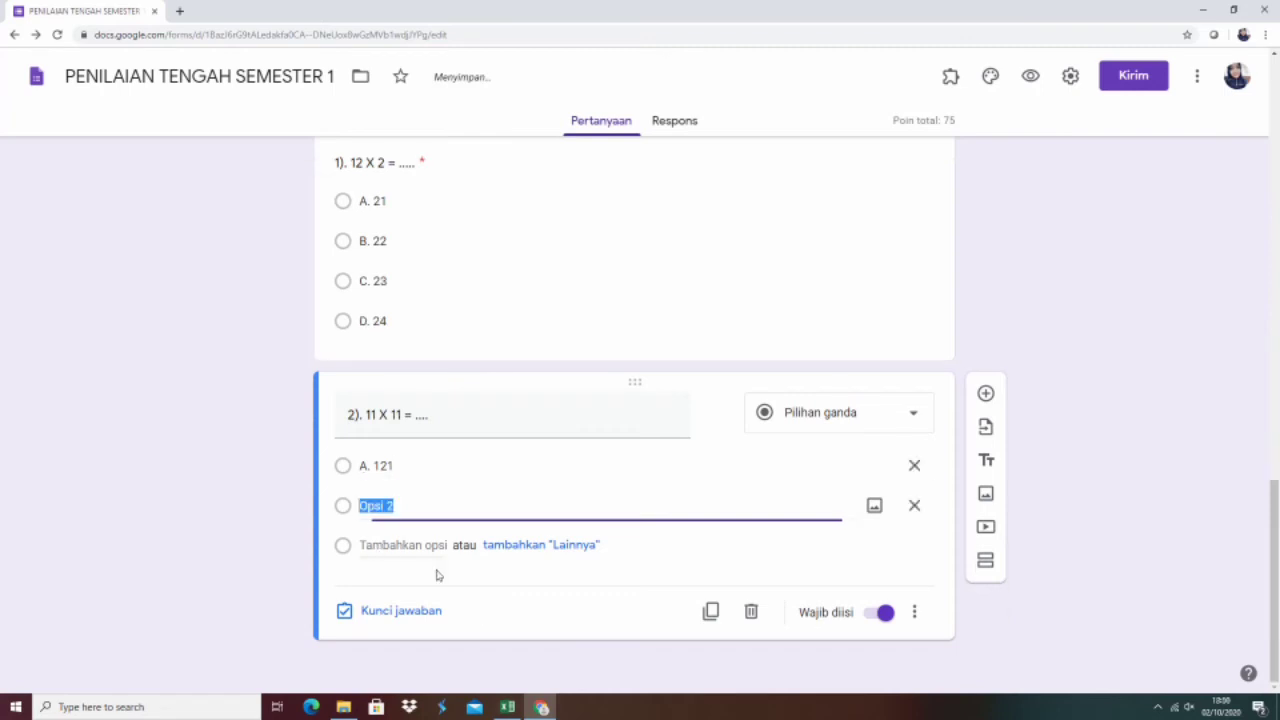
{"action": "type", "text": "B"}
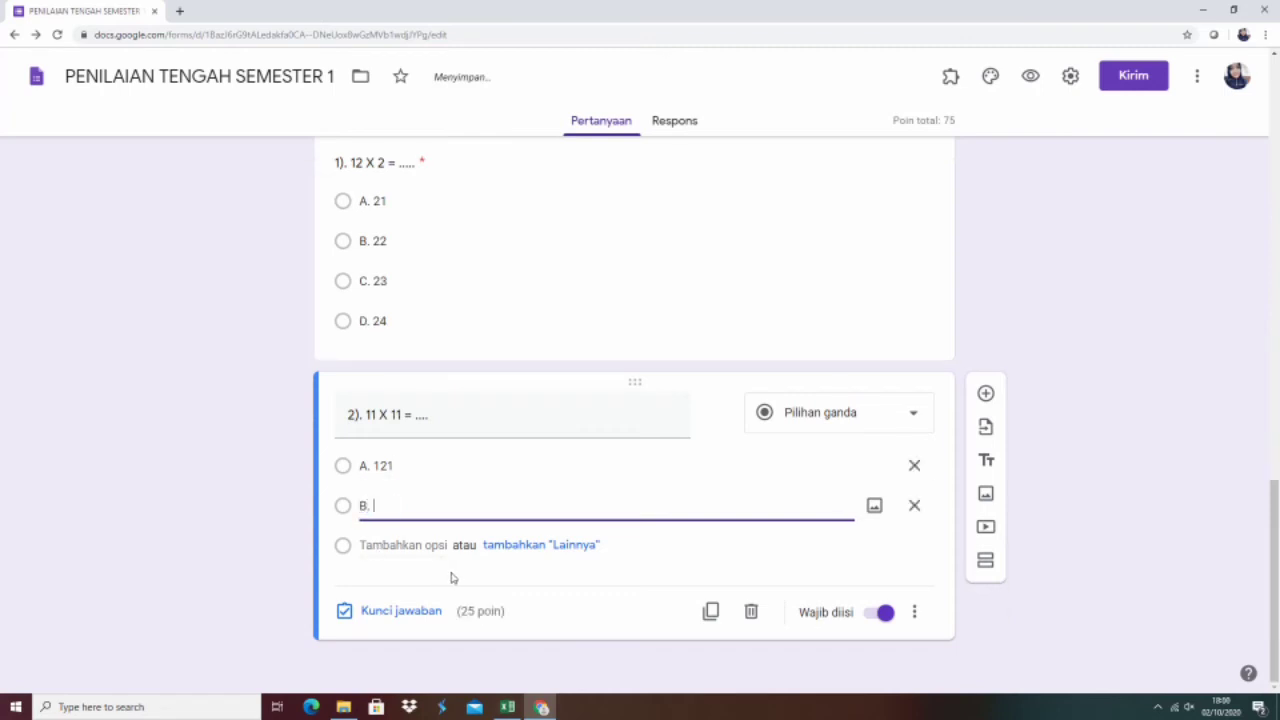
{"action": "type", "text": ". 121"}
{"action": "left_click", "coordinate": [377, 544]}
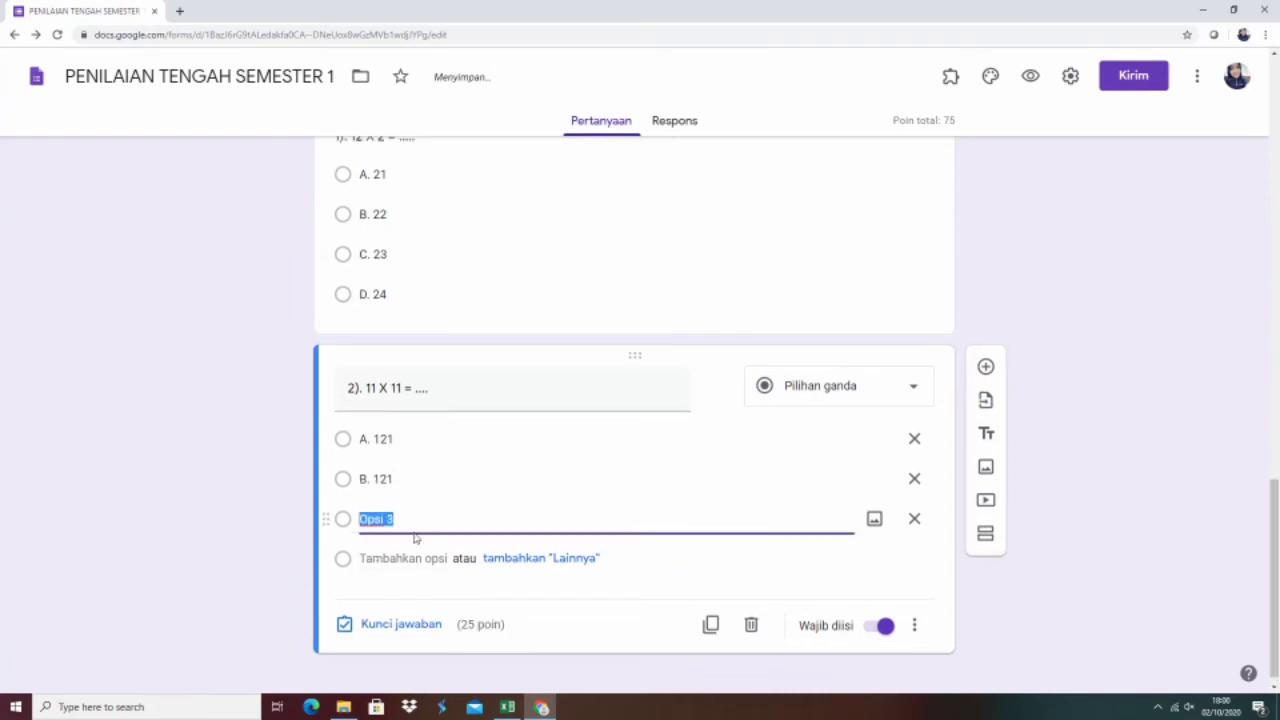
{"action": "type", "text": "C. 123"}
{"action": "left_click", "coordinate": [391, 558]}
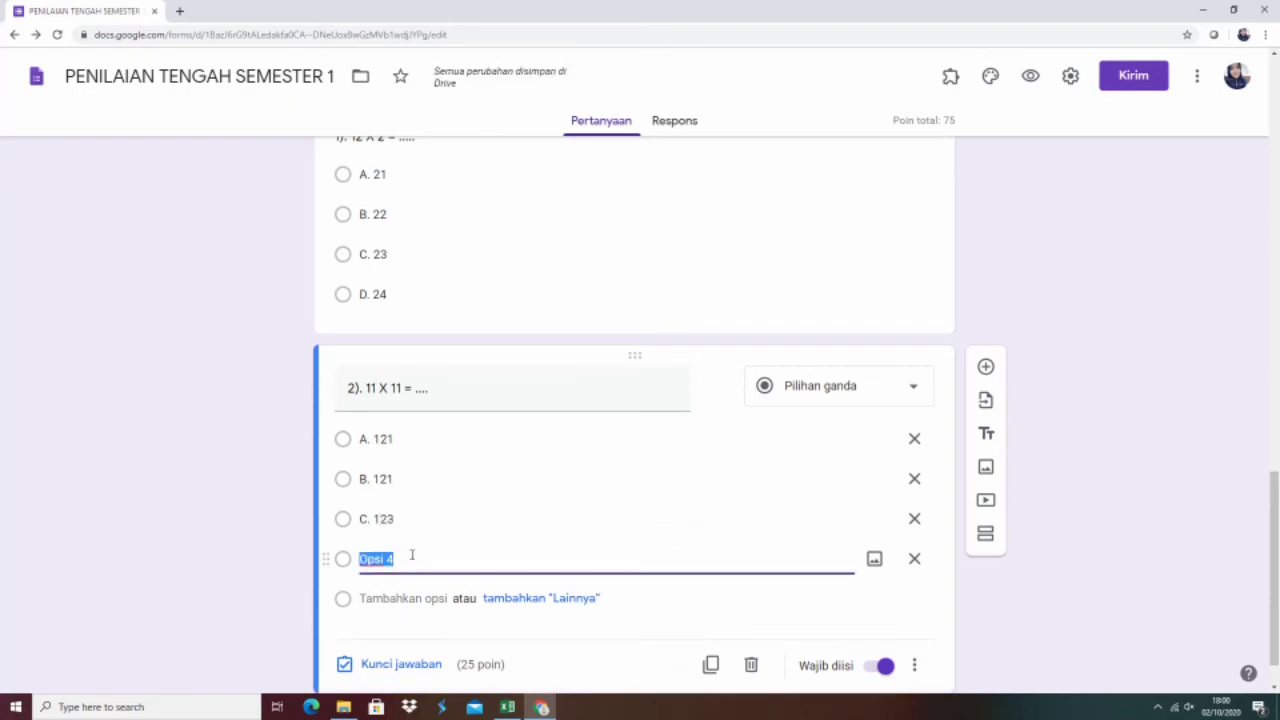
{"action": "type", "text": "D. 124"}
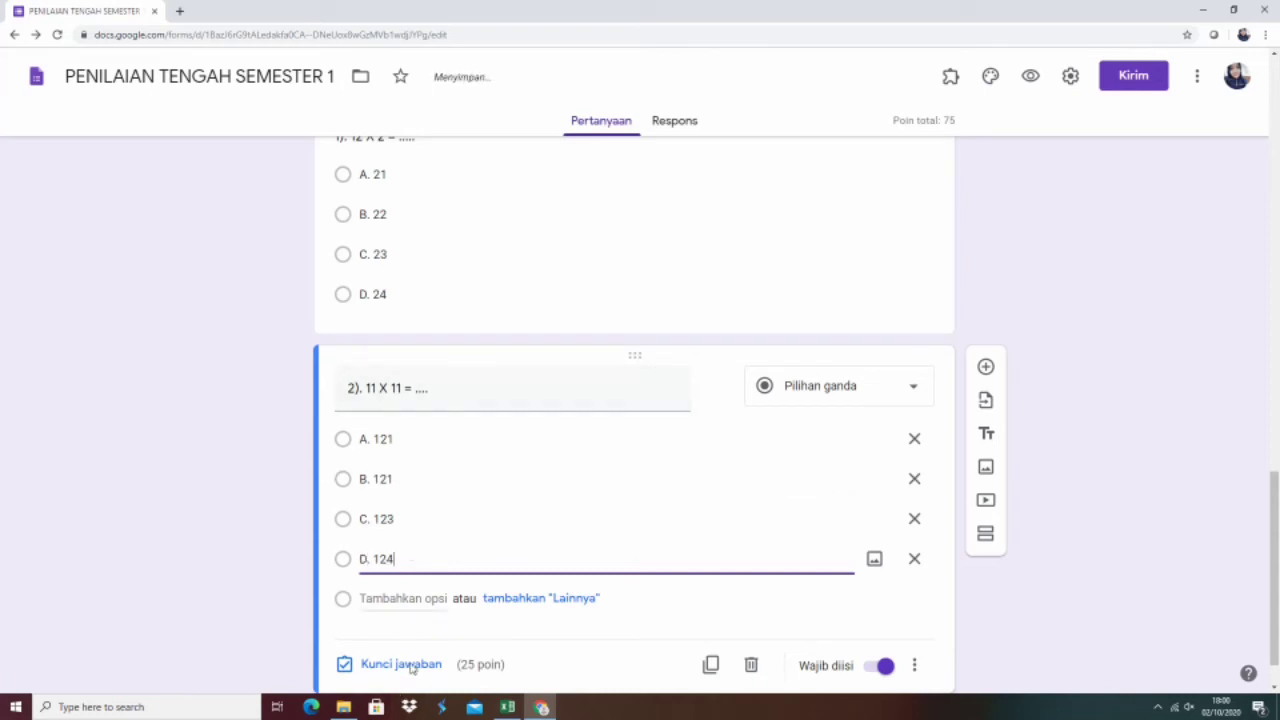
Step: Set the score of the 11 X 11 question to 50 points in its answer key
{"action": "left_click", "coordinate": [409, 670]}
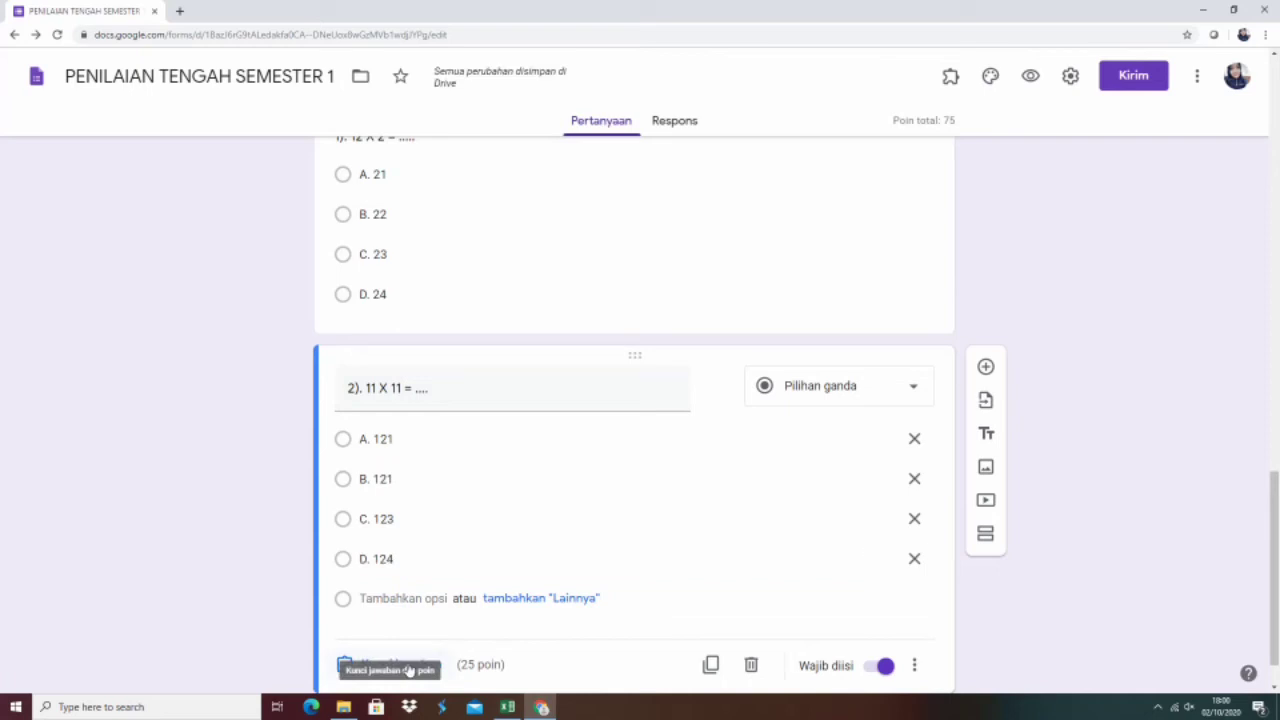
{"action": "left_click", "coordinate": [409, 670]}
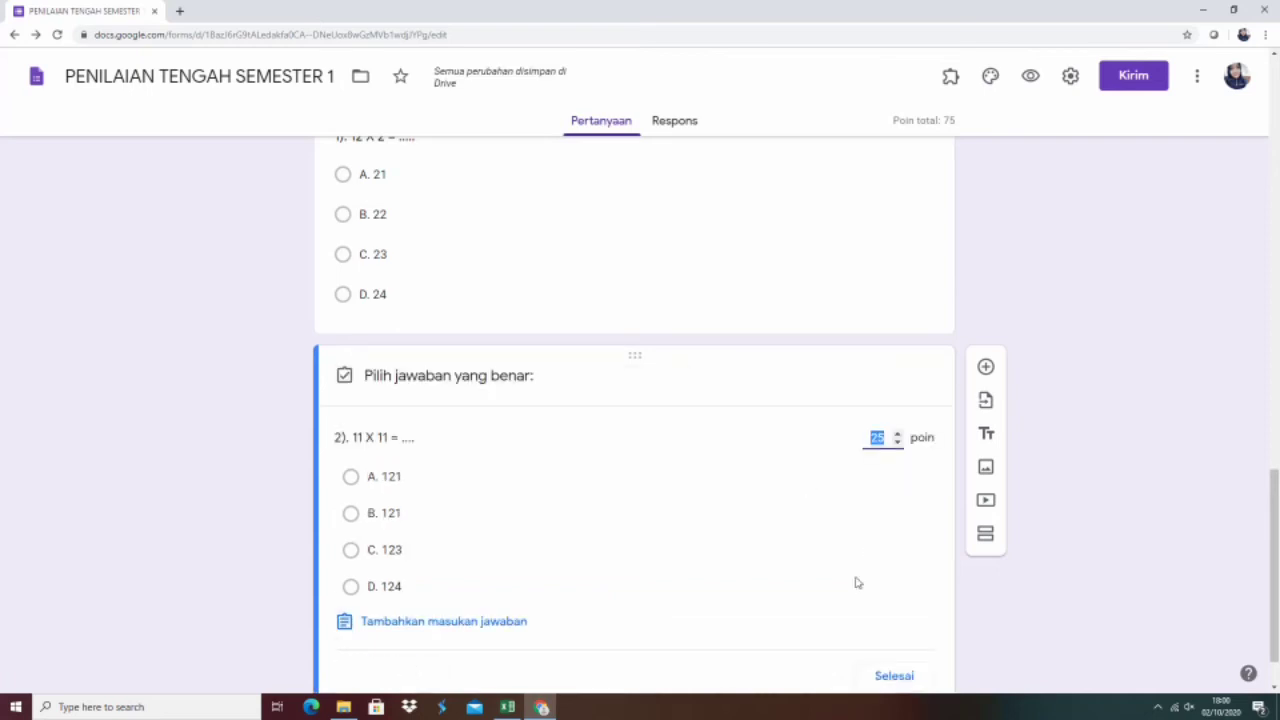
{"action": "type", "text": "50"}
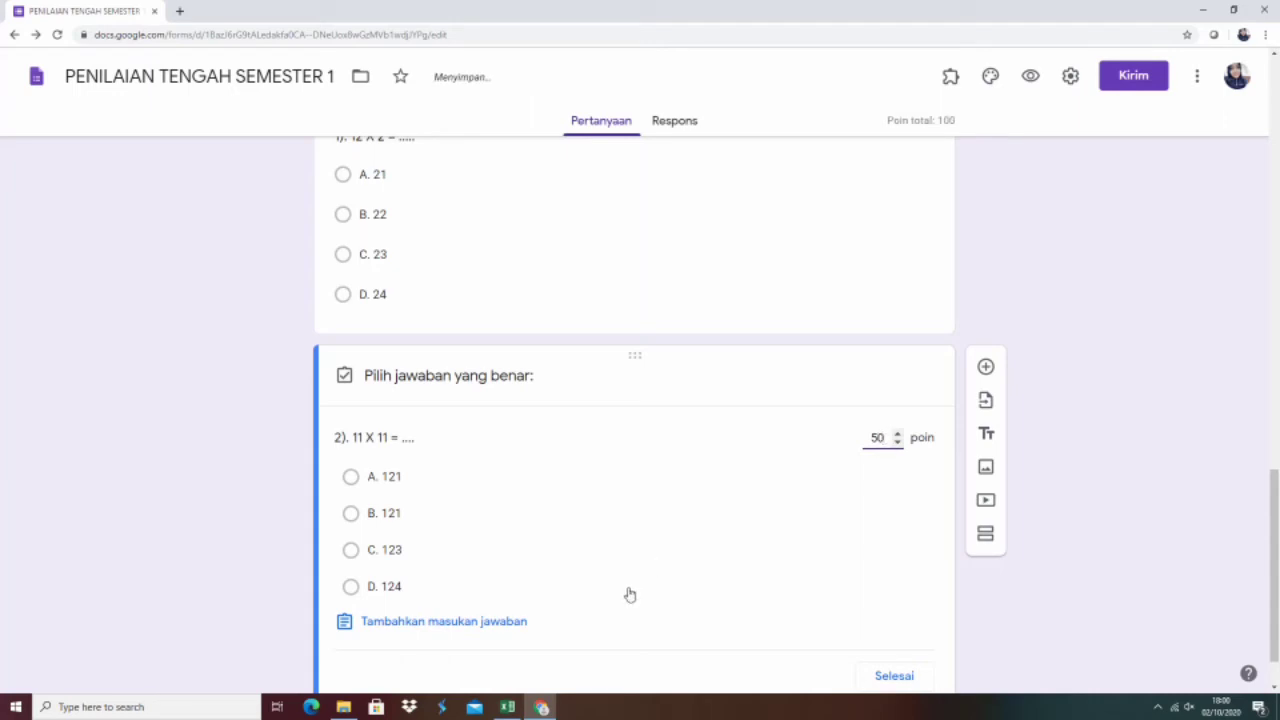
Step: Add the correct-answer feedback "A. 121" to the 11 X 11 question and save it
{"action": "scroll", "coordinate": [629, 594], "scroll_direction": "down", "scroll_amount": 1}
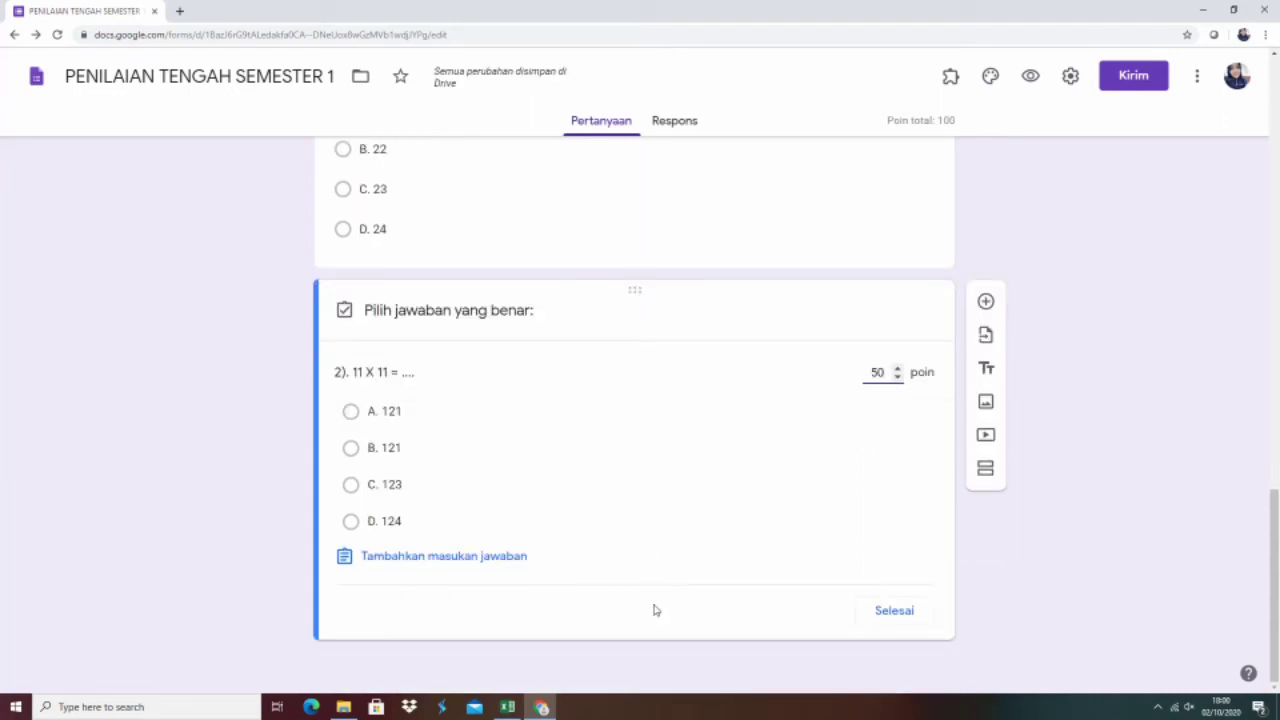
{"action": "left_click", "coordinate": [431, 563]}
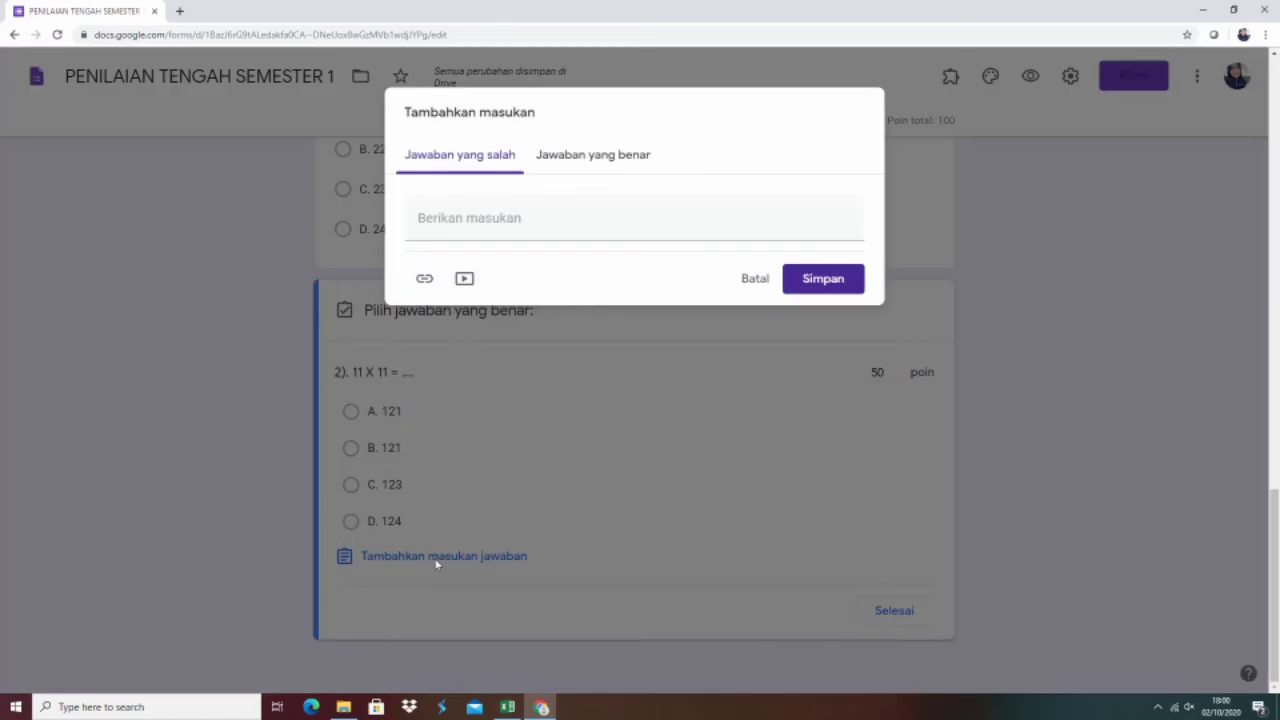
{"action": "left_click", "coordinate": [572, 158]}
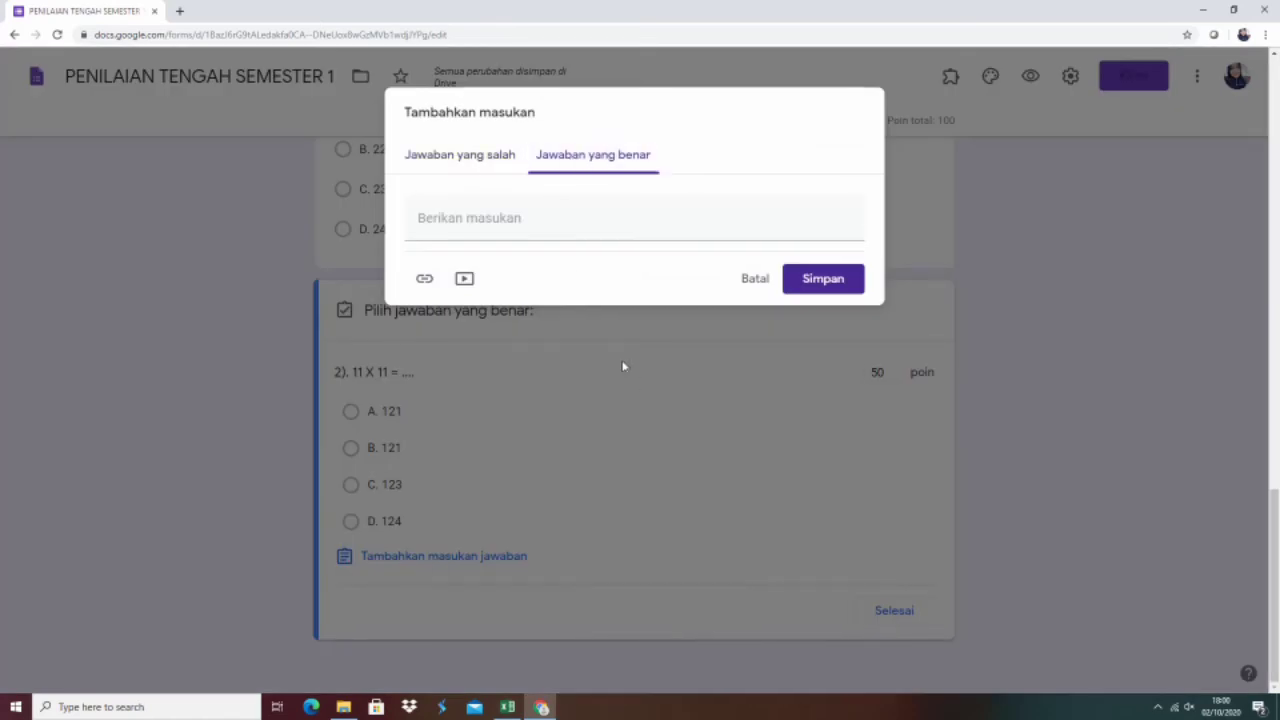
{"action": "left_click", "coordinate": [510, 220]}
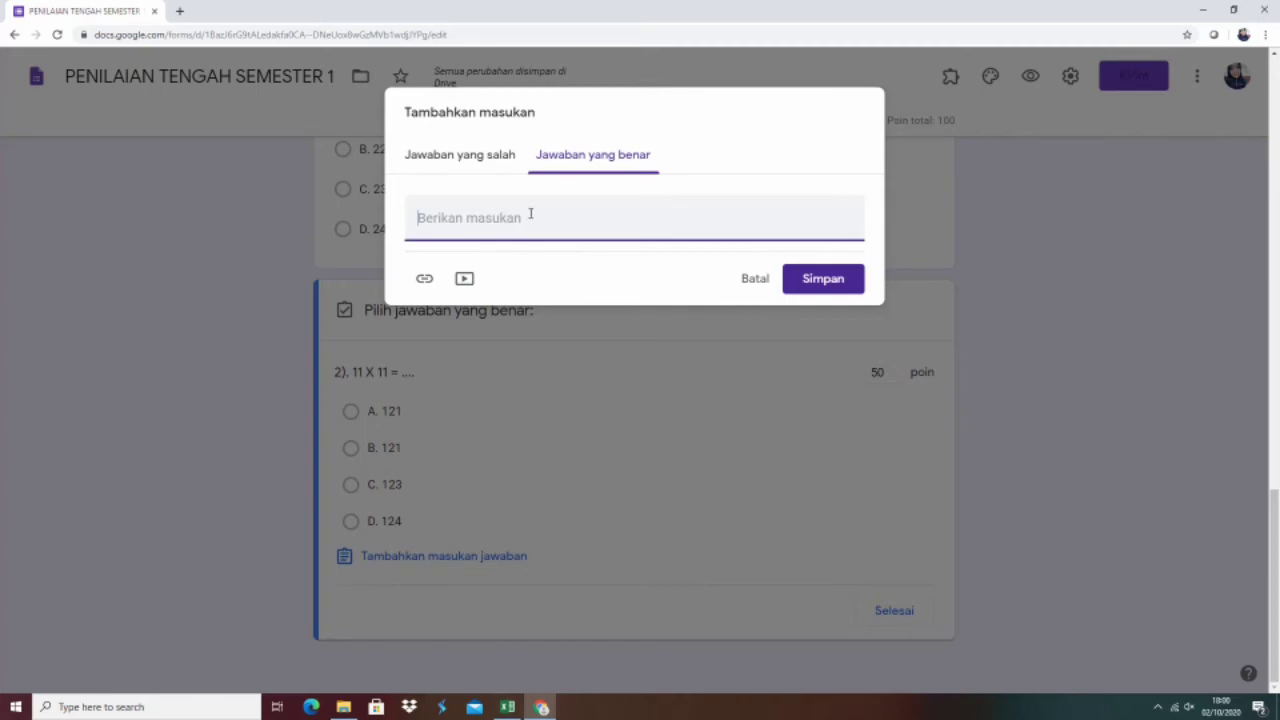
{"action": "type", "text": "A. 121"}
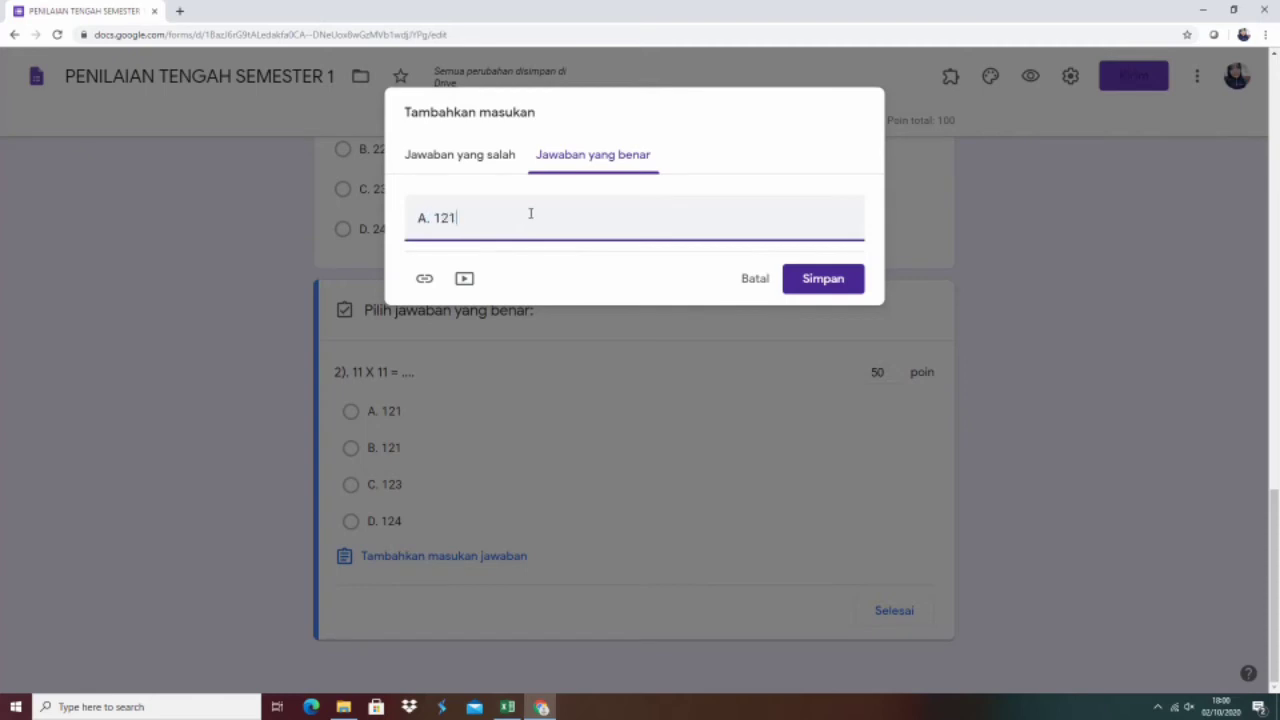
{"action": "left_click", "coordinate": [838, 278]}
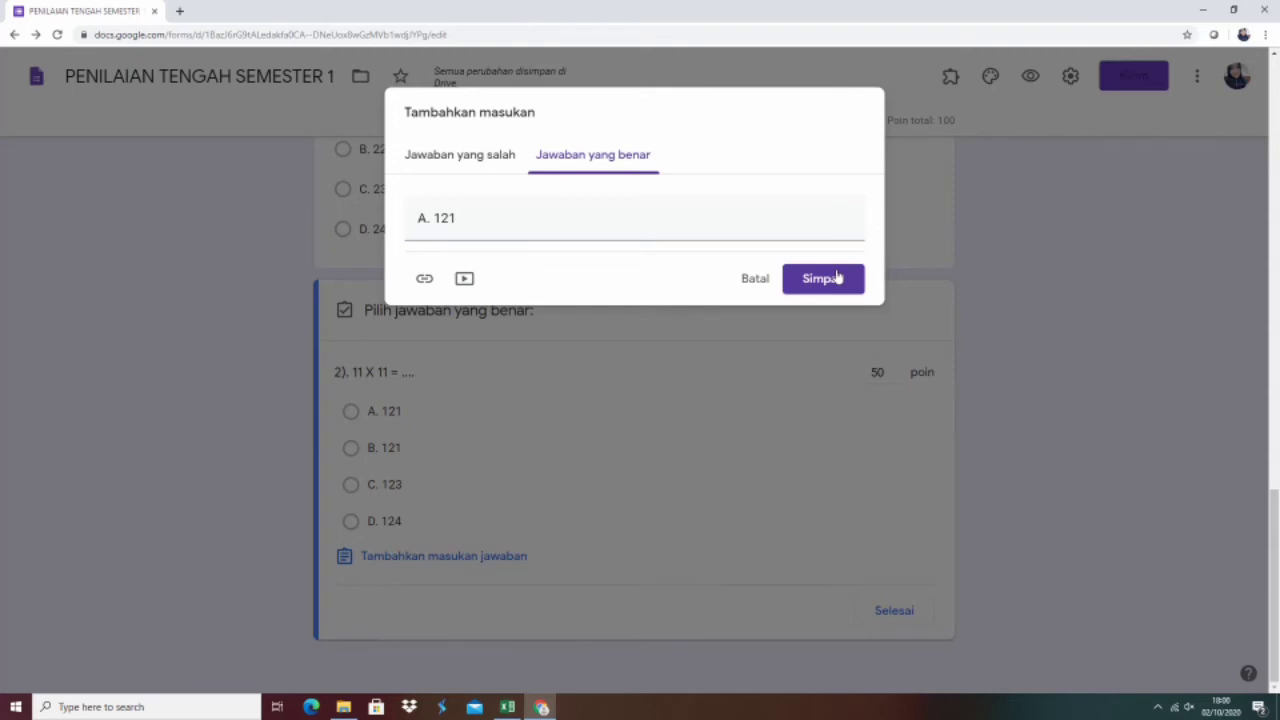
{"action": "left_click", "coordinate": [830, 280]}
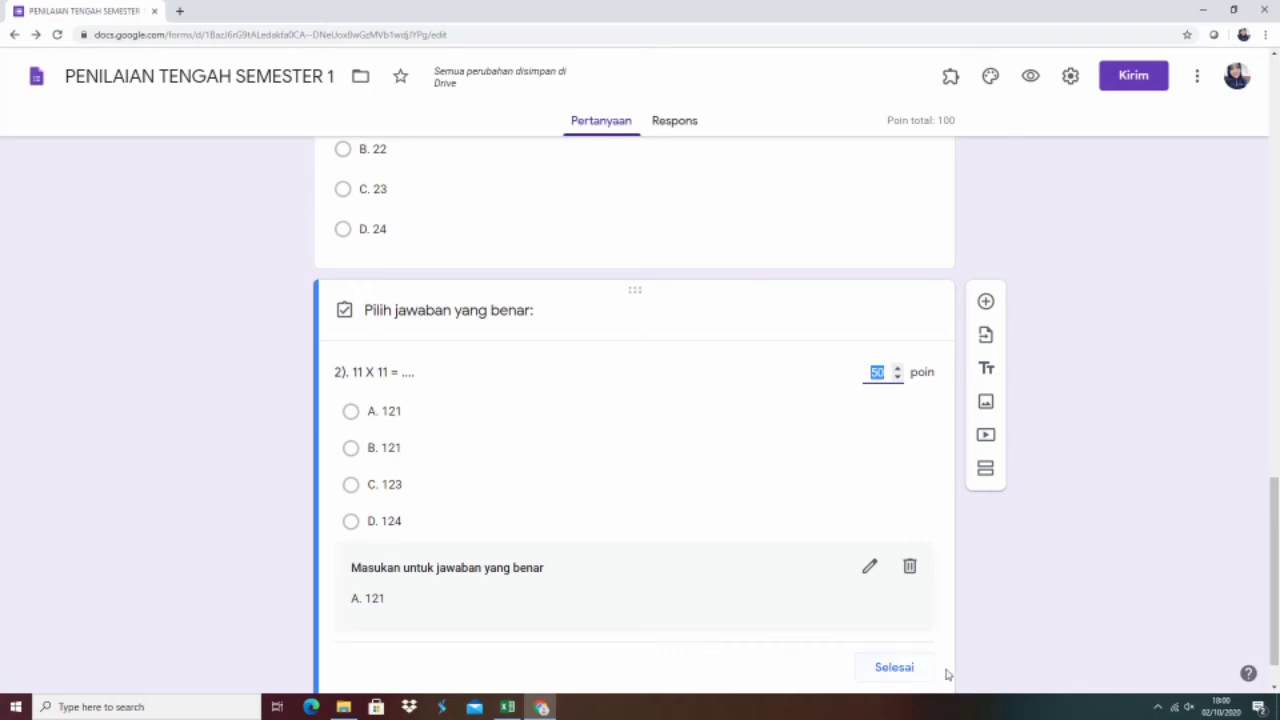
Step: Mark A. 121 as the correct answer of the 11 X 11 question and finish its answer key
{"action": "left_click", "coordinate": [390, 416]}
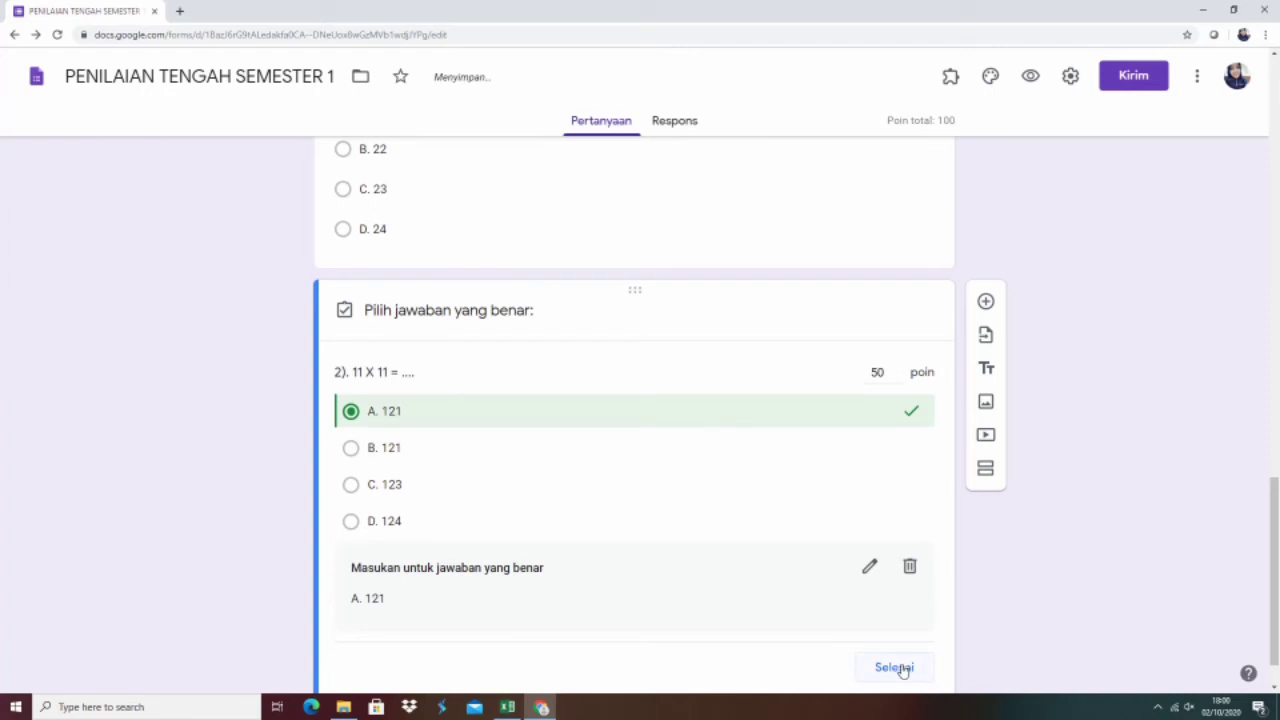
{"action": "left_click", "coordinate": [896, 668]}
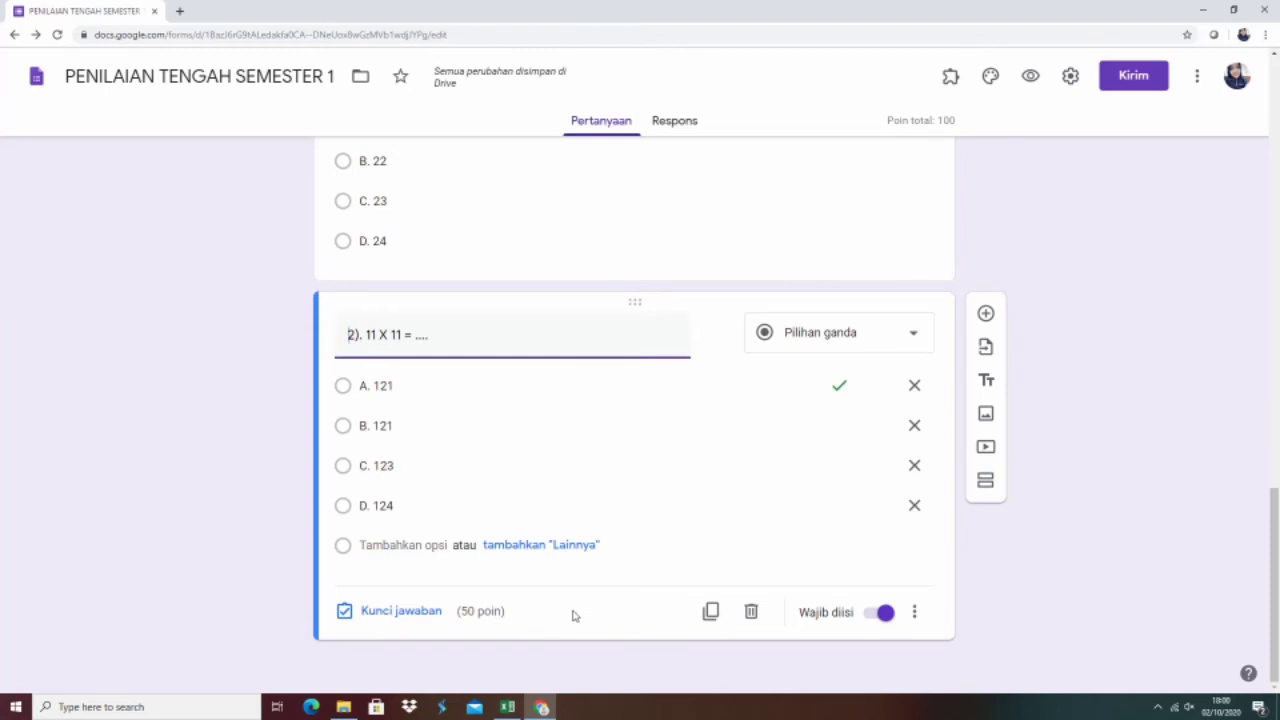
{"action": "scroll", "coordinate": [573, 615], "scroll_direction": "up", "scroll_amount": 1}
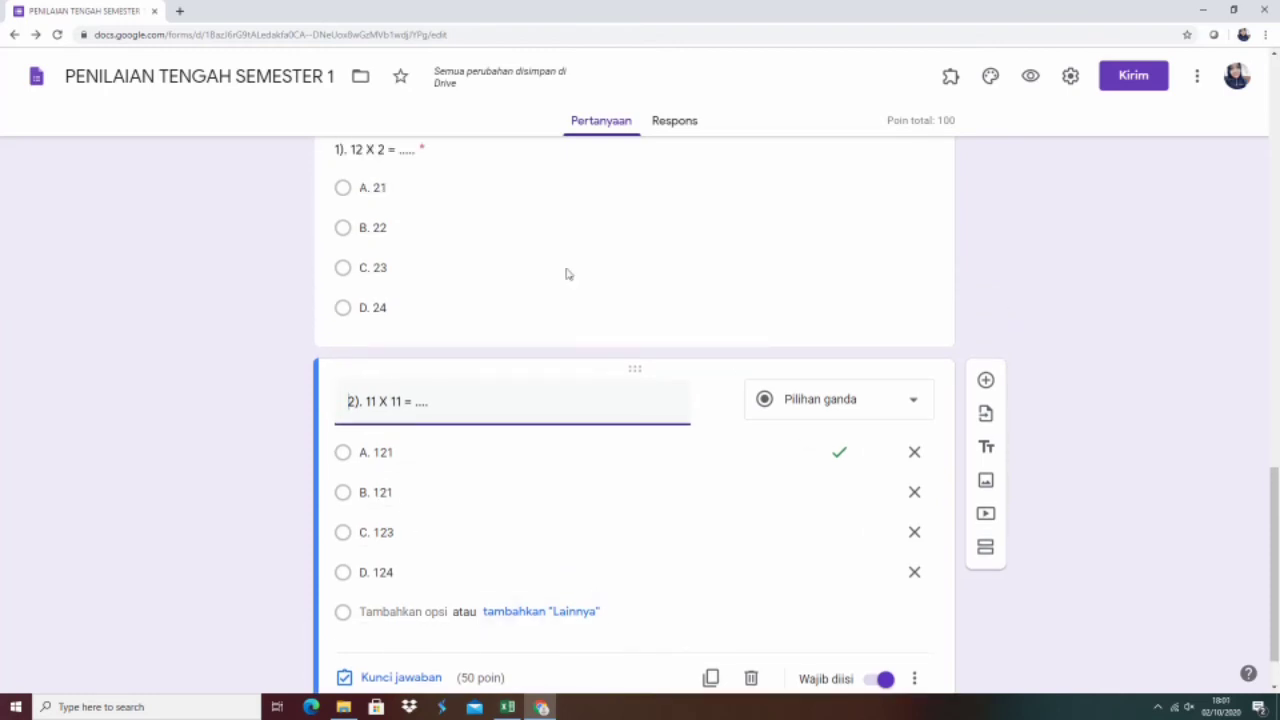
{"action": "scroll", "coordinate": [609, 451], "scroll_direction": "up", "scroll_amount": 3}
{"action": "scroll", "coordinate": [609, 451], "scroll_direction": "down", "scroll_amount": 2}
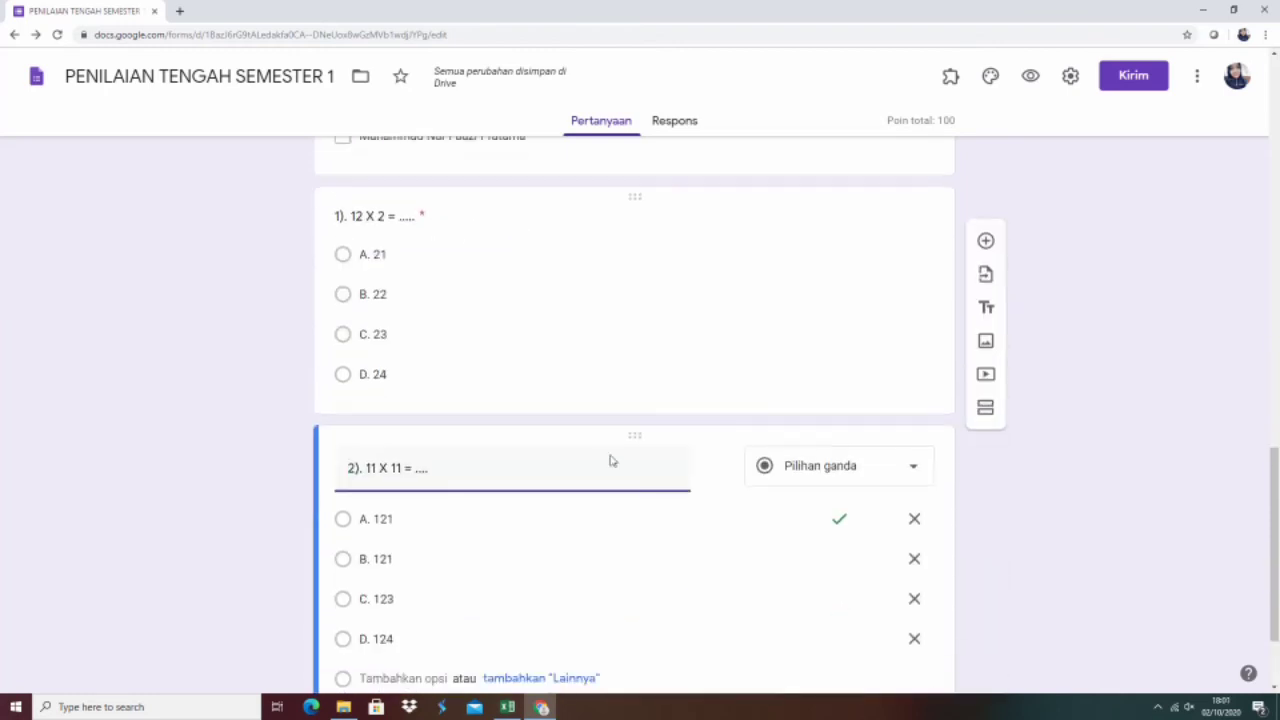
{"action": "scroll", "coordinate": [612, 460], "scroll_direction": "down", "scroll_amount": 2}
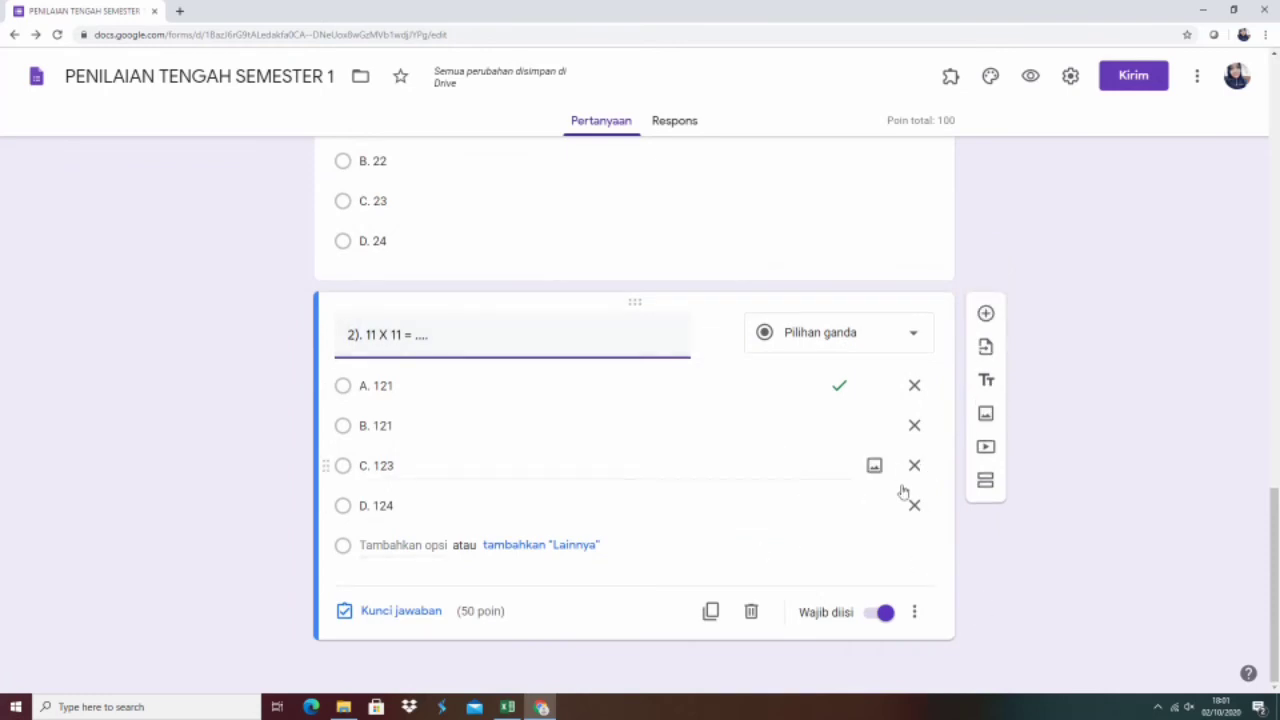
{"action": "left_click", "coordinate": [1112, 447]}
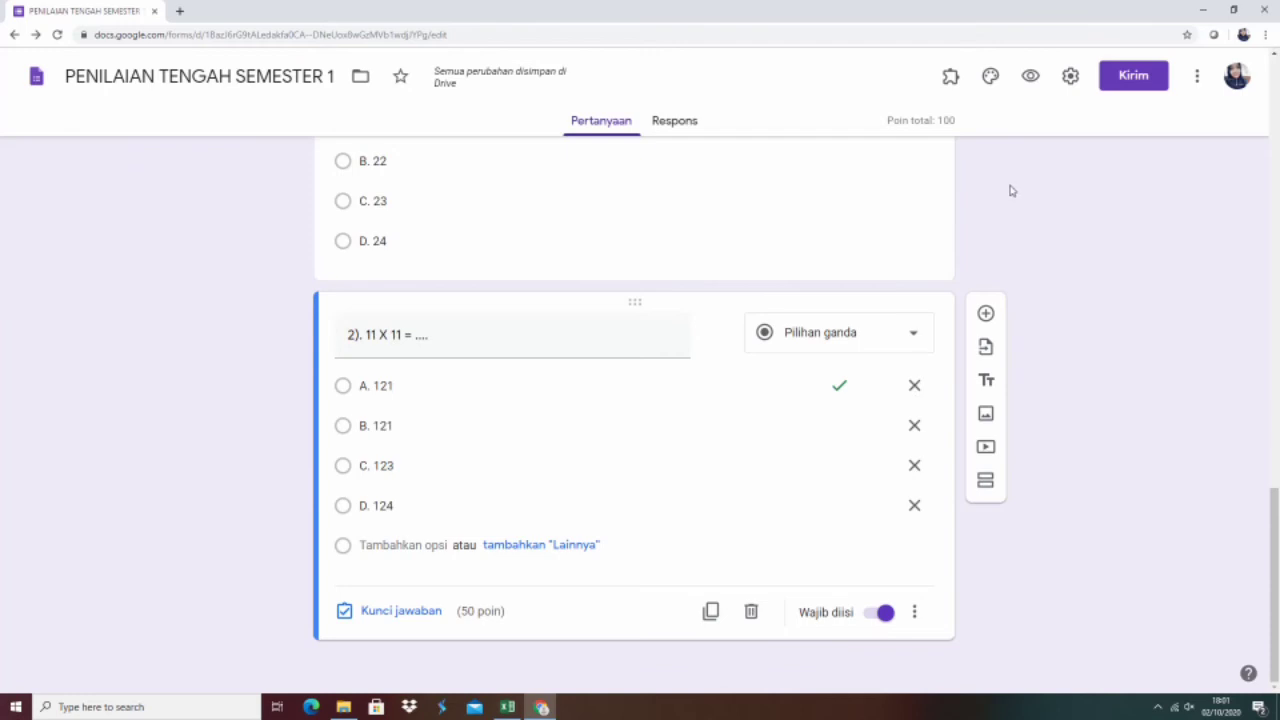
Step: Check the form's installed add-ons and browse the Forms add-ons offered in the G Suite Marketplace
{"action": "left_click", "coordinate": [947, 78]}
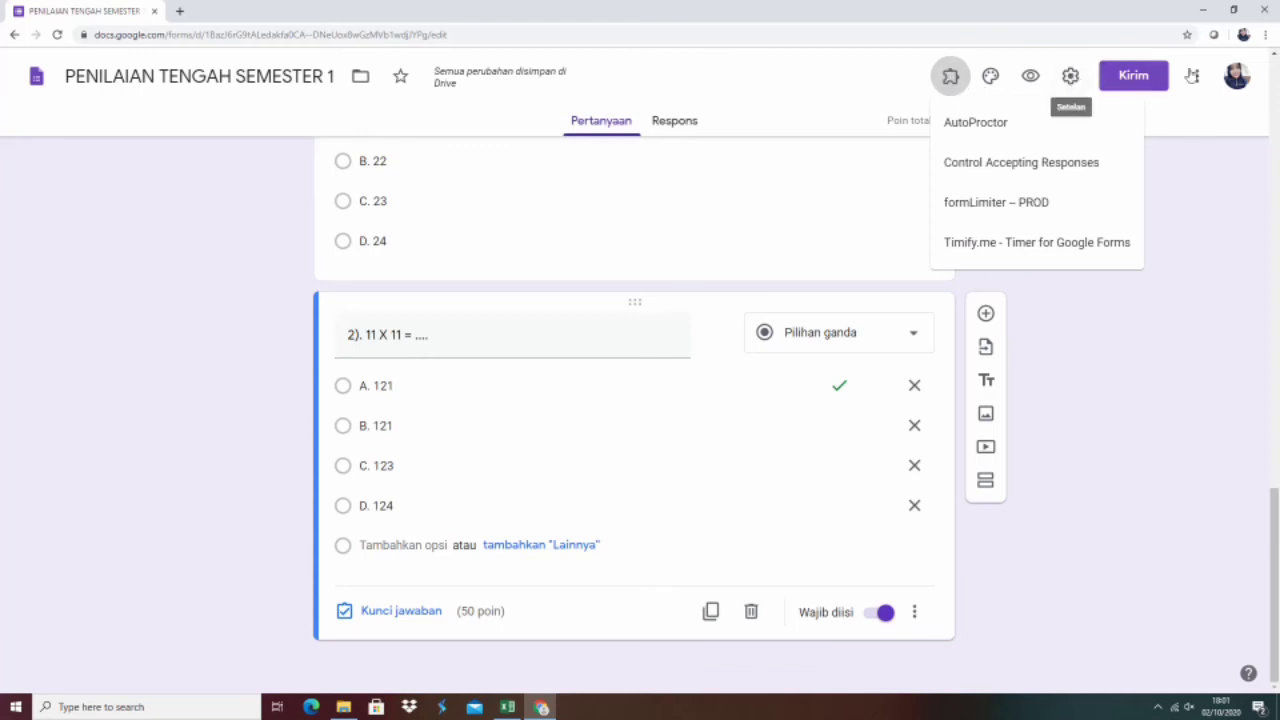
{"action": "left_click", "coordinate": [1197, 78]}
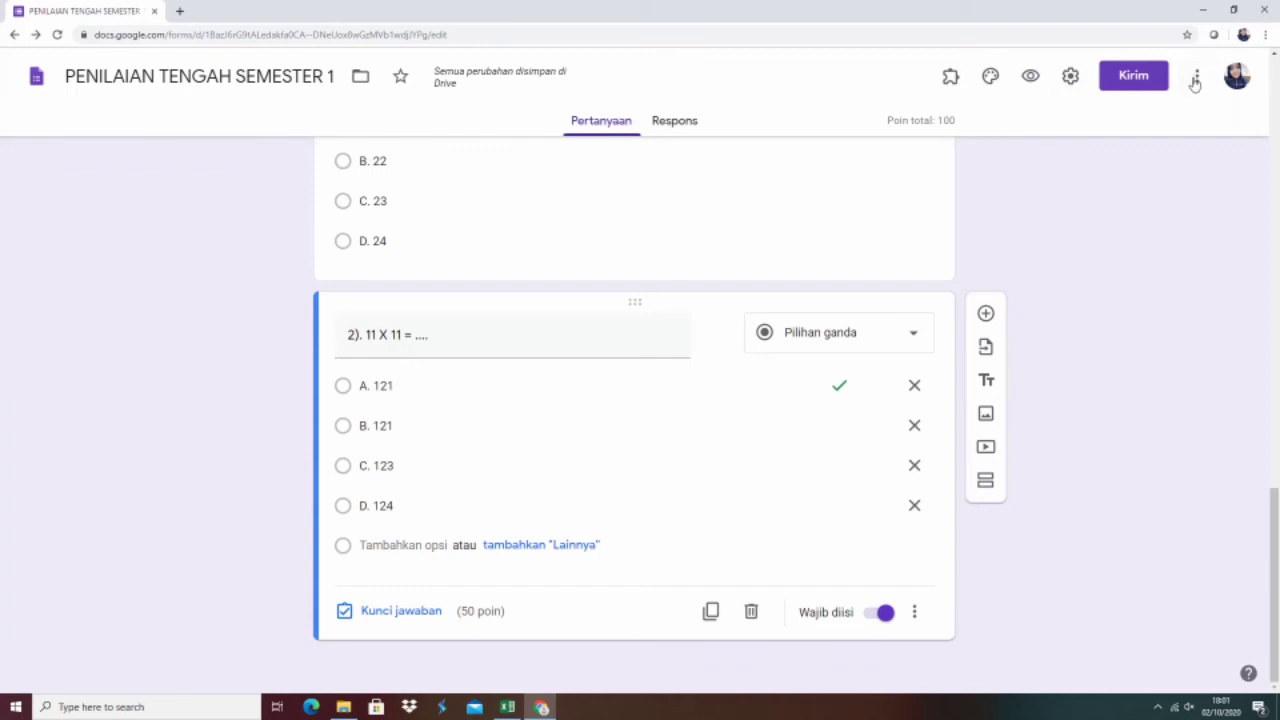
{"action": "left_click", "coordinate": [1198, 79]}
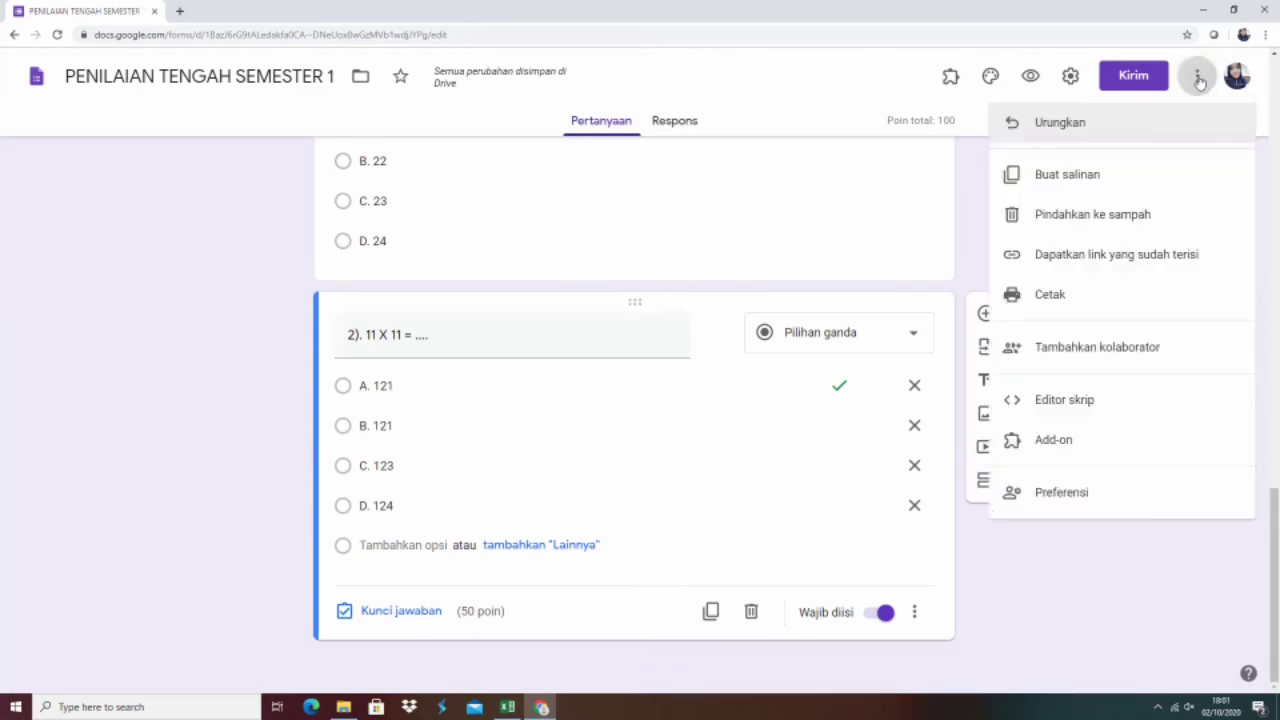
{"action": "left_click", "coordinate": [1054, 443]}
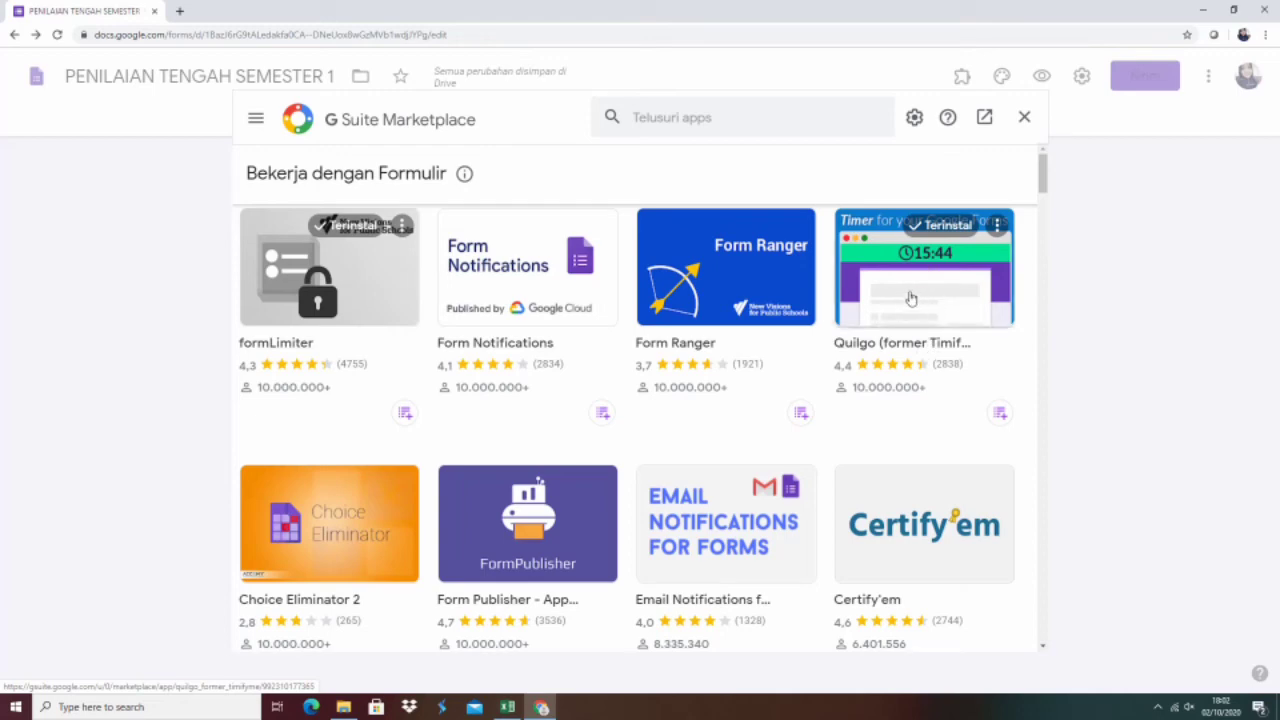
{"action": "scroll", "coordinate": [904, 490], "scroll_direction": "down", "scroll_amount": 1}
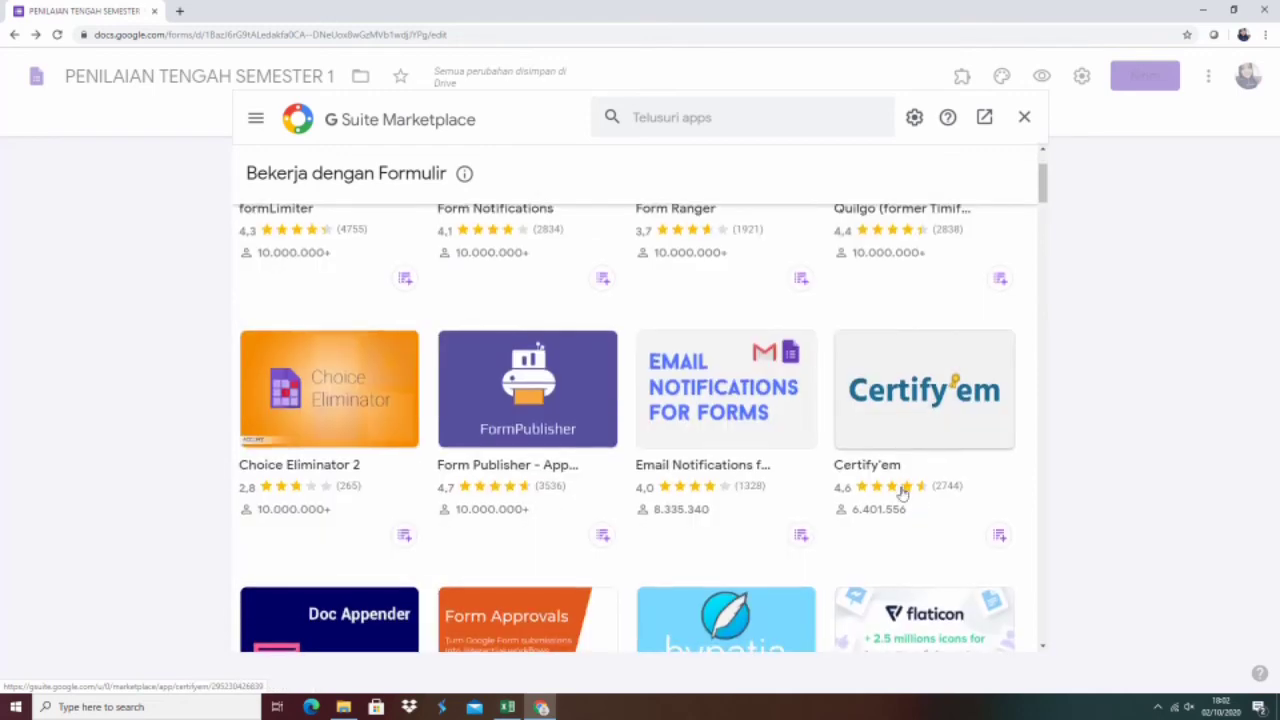
{"action": "scroll", "coordinate": [904, 490], "scroll_direction": "down", "scroll_amount": 2}
{"action": "scroll", "coordinate": [902, 484], "scroll_direction": "down", "scroll_amount": 1}
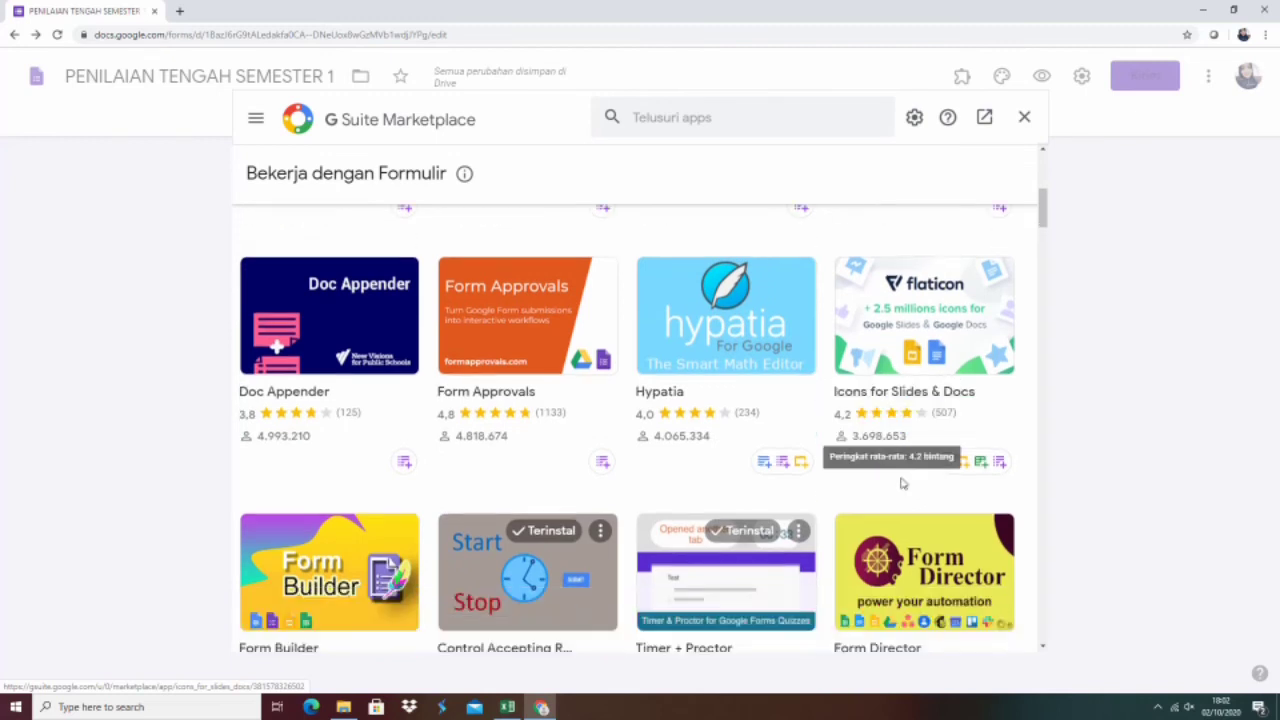
{"action": "scroll", "coordinate": [901, 484], "scroll_direction": "down", "scroll_amount": 2}
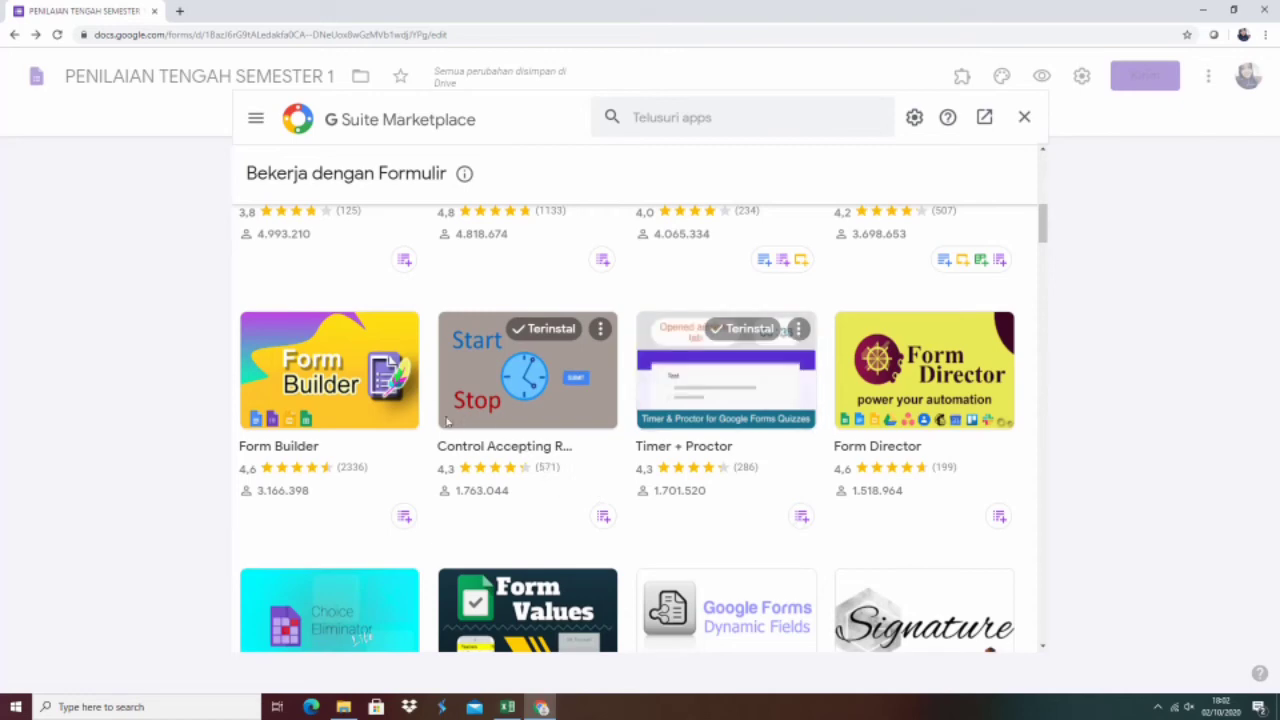
{"action": "scroll", "coordinate": [800, 515], "scroll_direction": "down", "scroll_amount": 2}
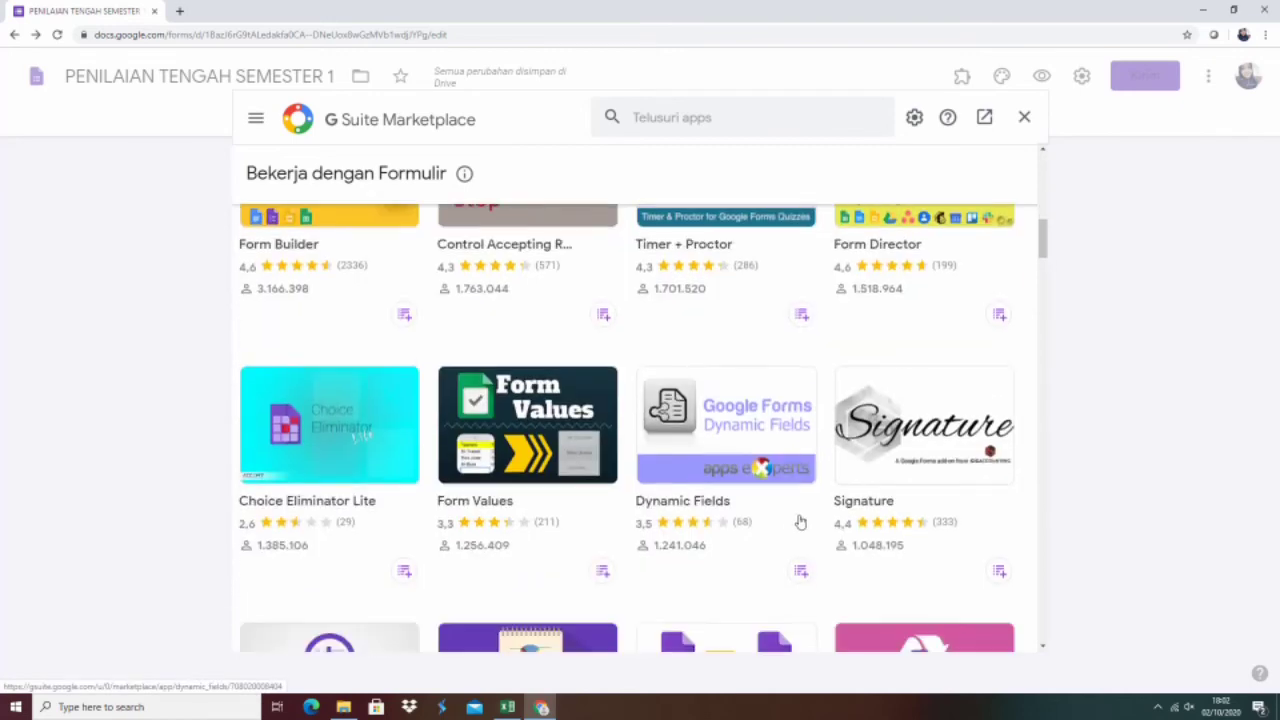
{"action": "scroll", "coordinate": [800, 521], "scroll_direction": "down", "scroll_amount": 3}
{"action": "scroll", "coordinate": [801, 532], "scroll_direction": "down", "scroll_amount": 5}
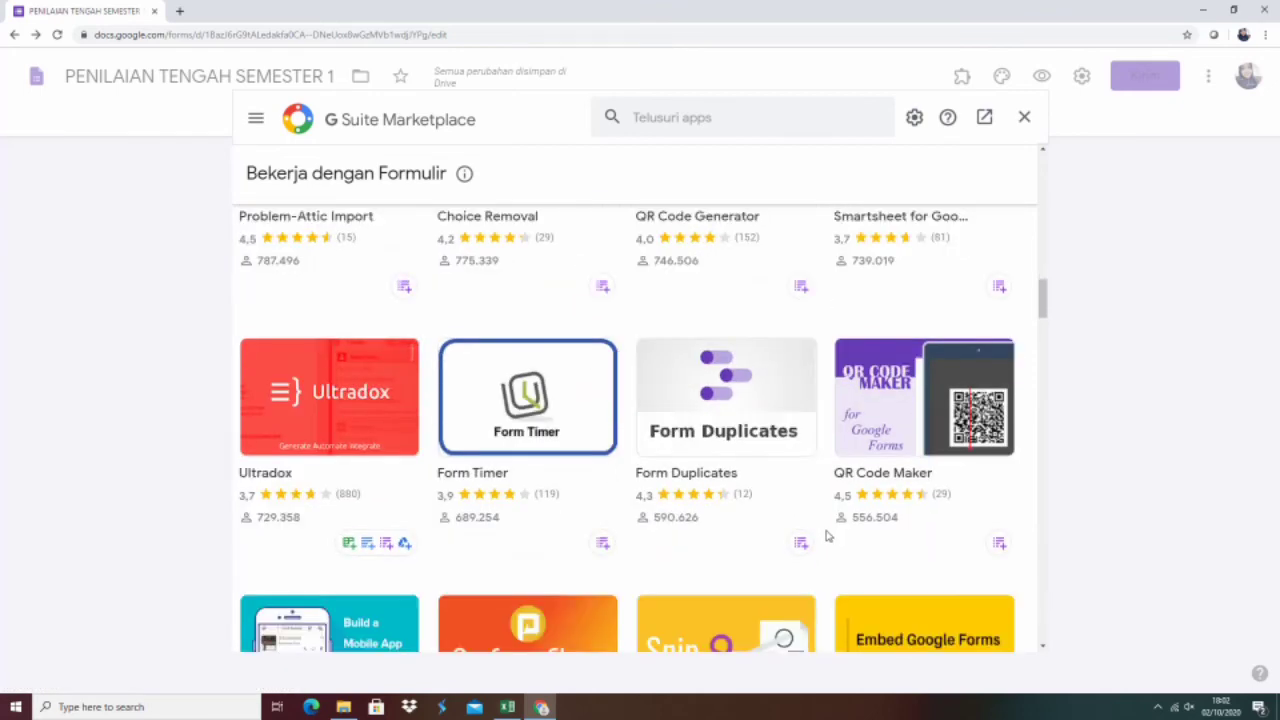
{"action": "scroll", "coordinate": [826, 537], "scroll_direction": "down", "scroll_amount": 1}
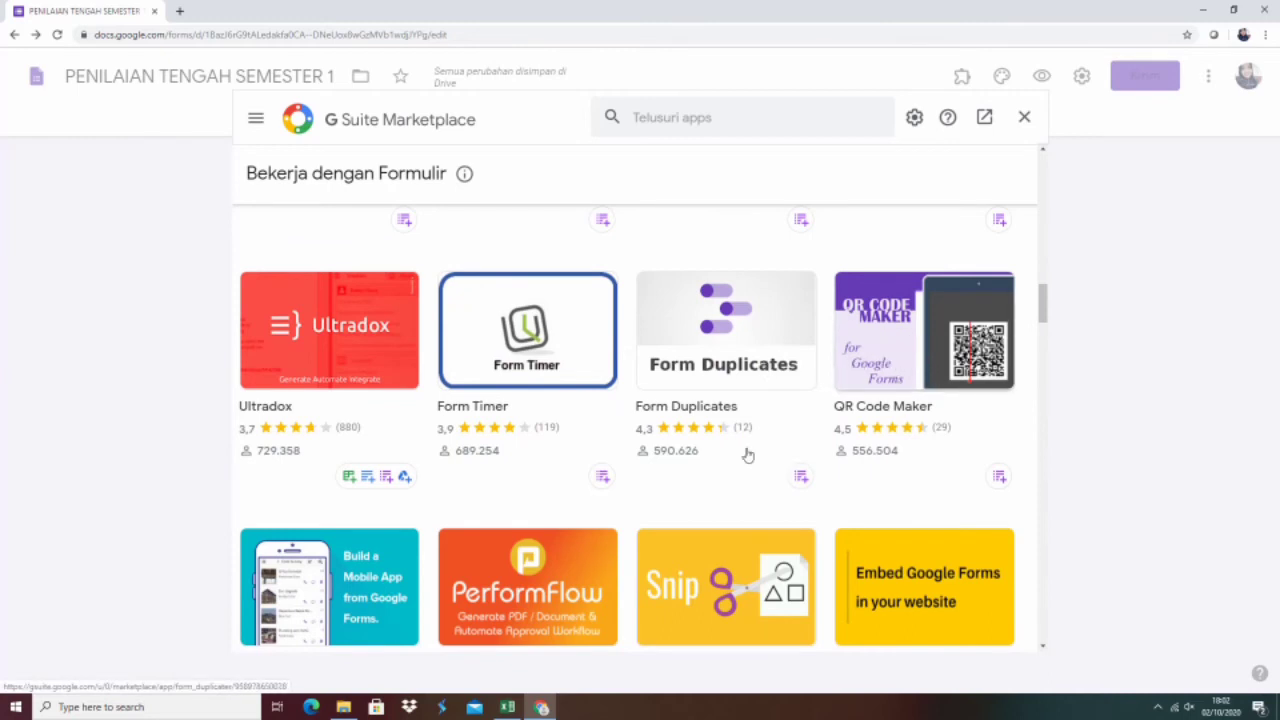
{"action": "scroll", "coordinate": [748, 452], "scroll_direction": "up", "scroll_amount": 3}
{"action": "scroll", "coordinate": [748, 452], "scroll_direction": "up", "scroll_amount": 5}
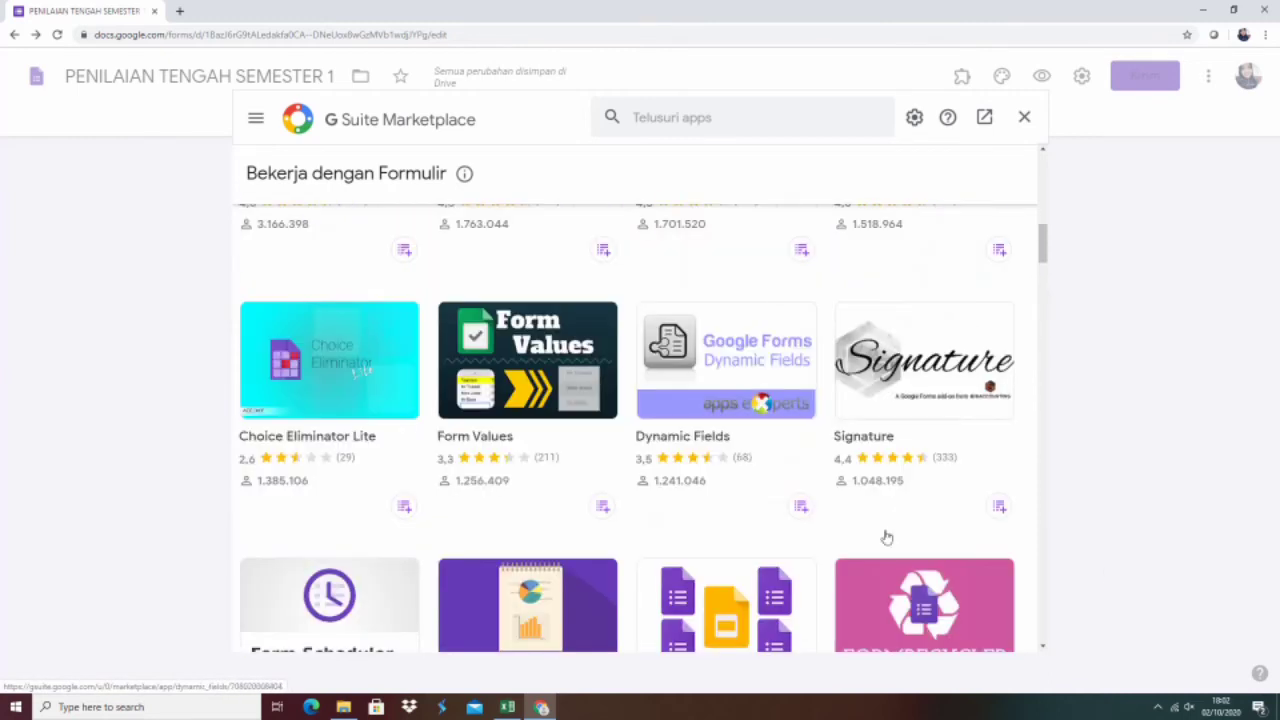
{"action": "scroll", "coordinate": [637, 490], "scroll_direction": "up", "scroll_amount": 4}
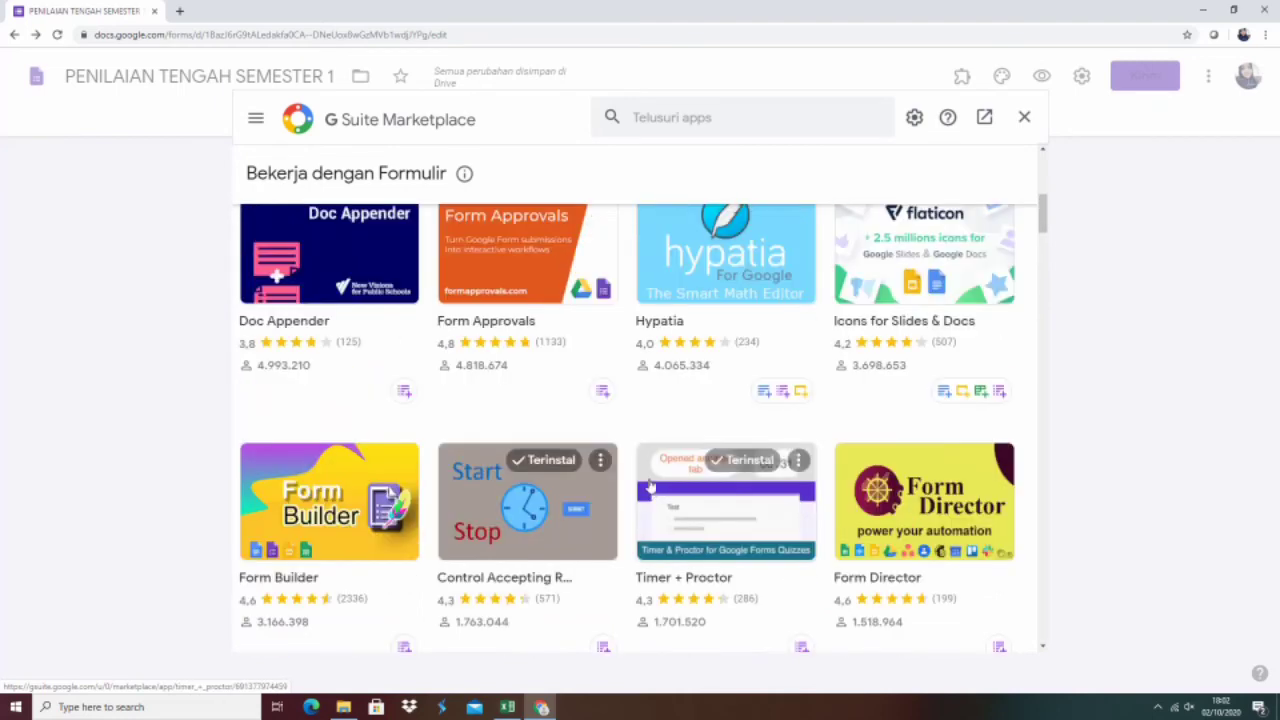
{"action": "scroll", "coordinate": [632, 458], "scroll_direction": "up", "scroll_amount": 4}
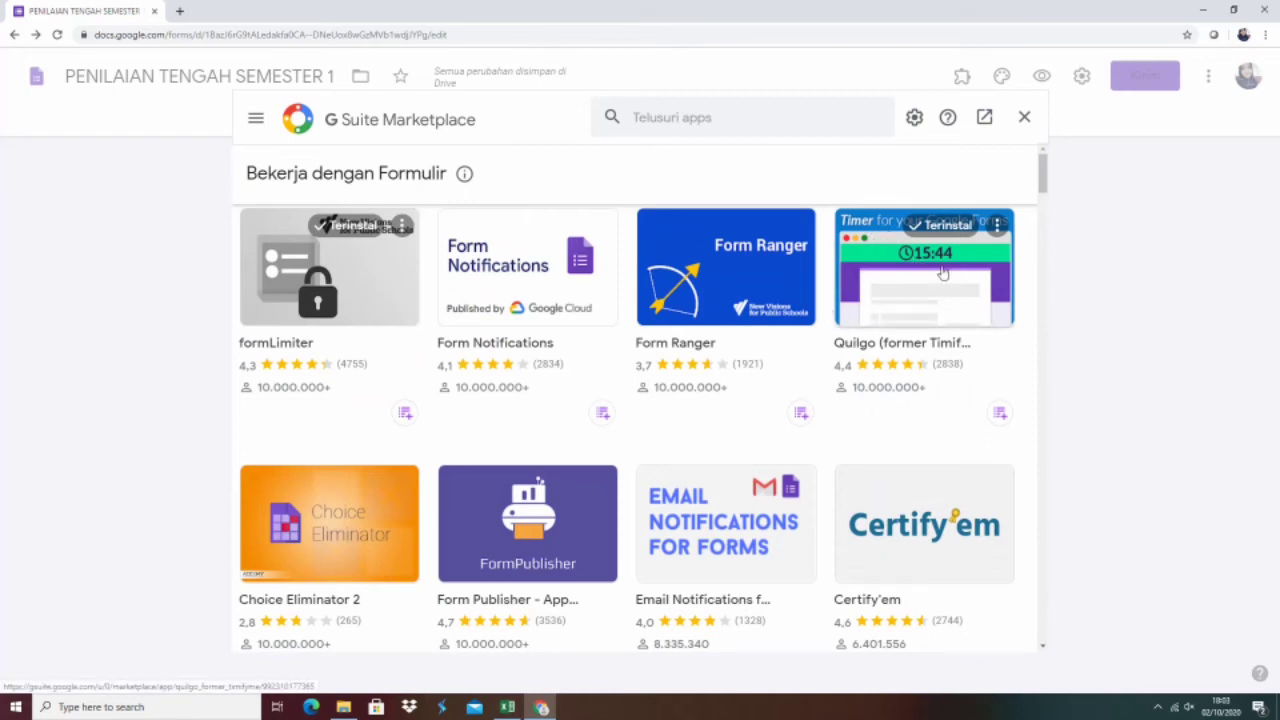
{"action": "left_click", "coordinate": [1024, 118]}
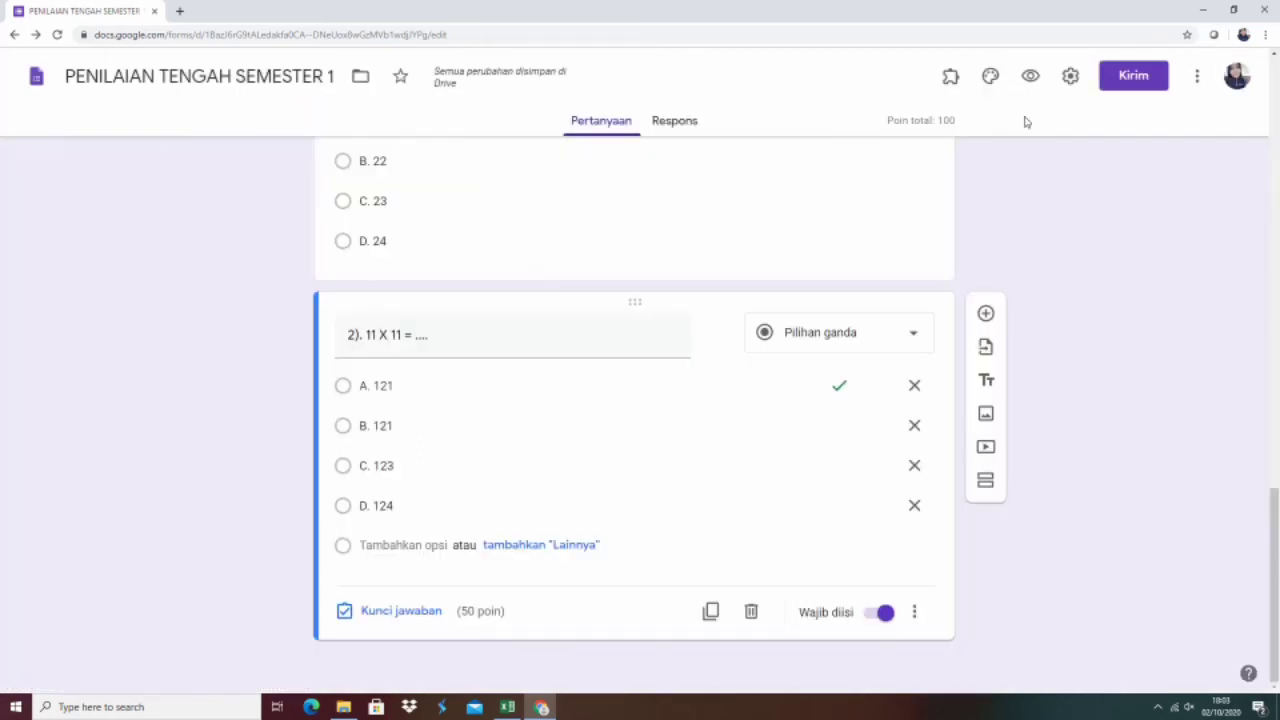
Step: Look at the options of the installed Quilgo (former Timify.me) and formLimiter add-ons, closing each one
{"action": "left_click", "coordinate": [949, 78]}
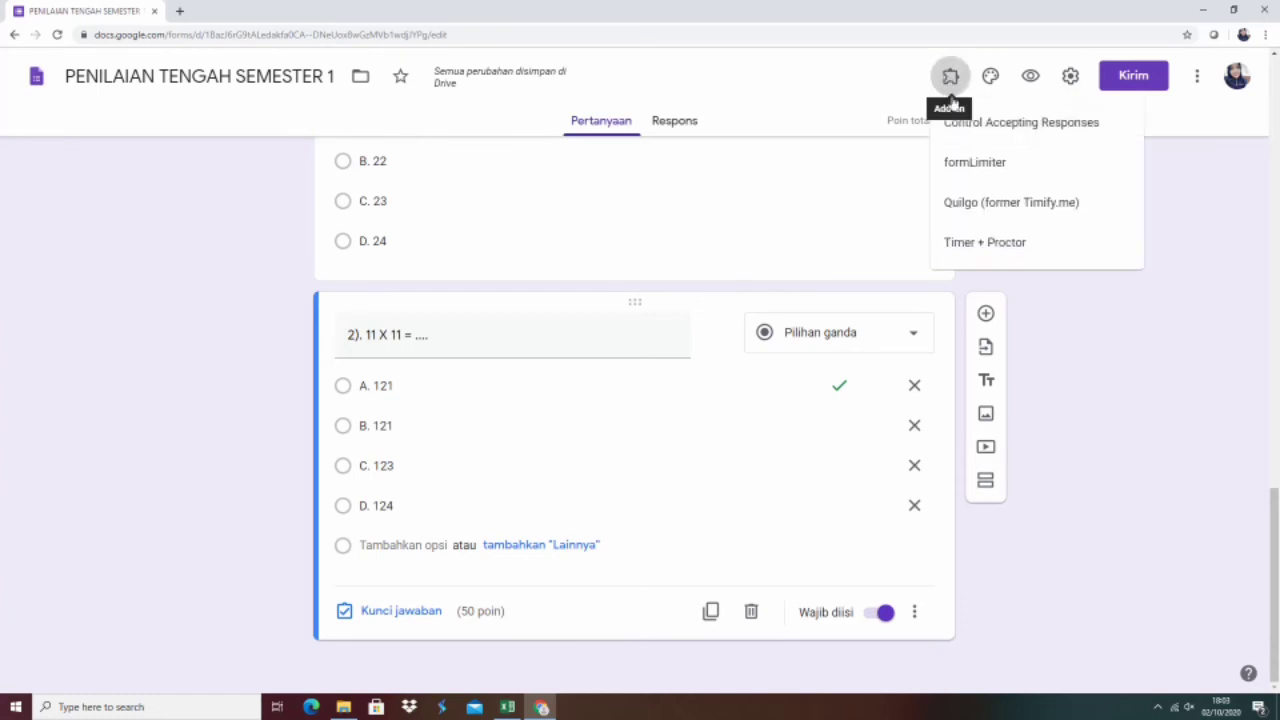
{"action": "left_click", "coordinate": [981, 205]}
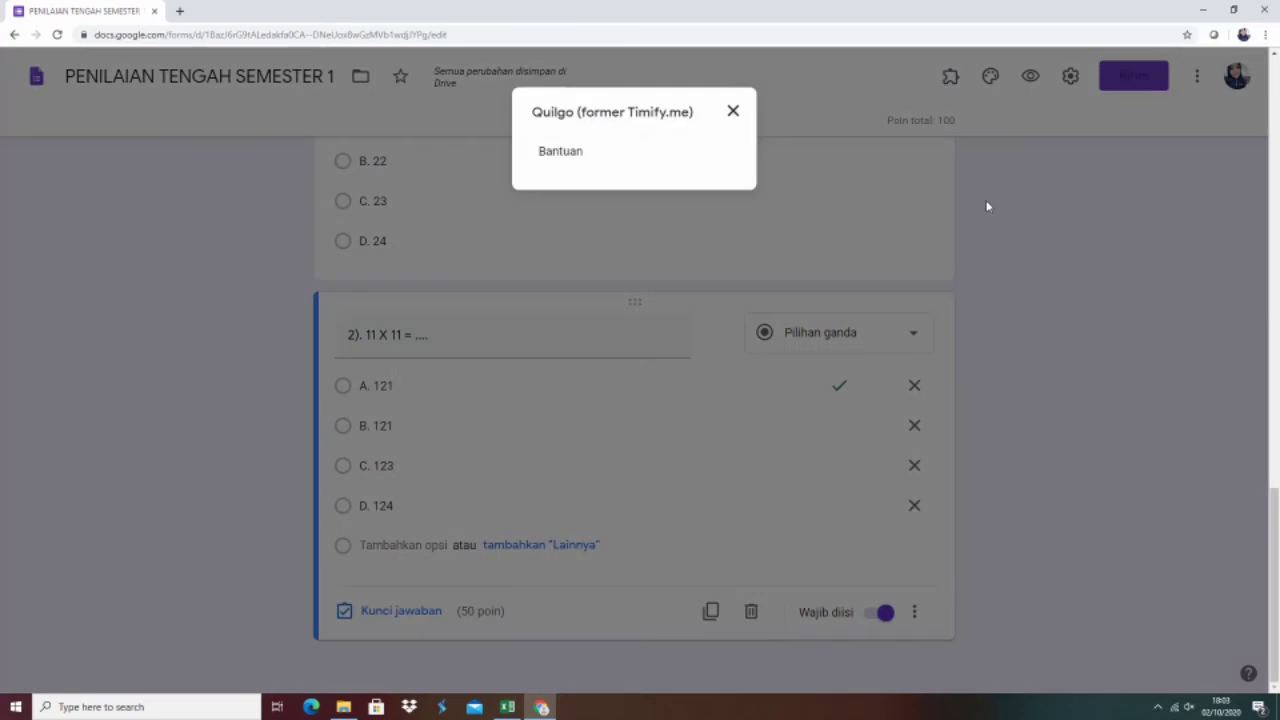
{"action": "left_click", "coordinate": [733, 112]}
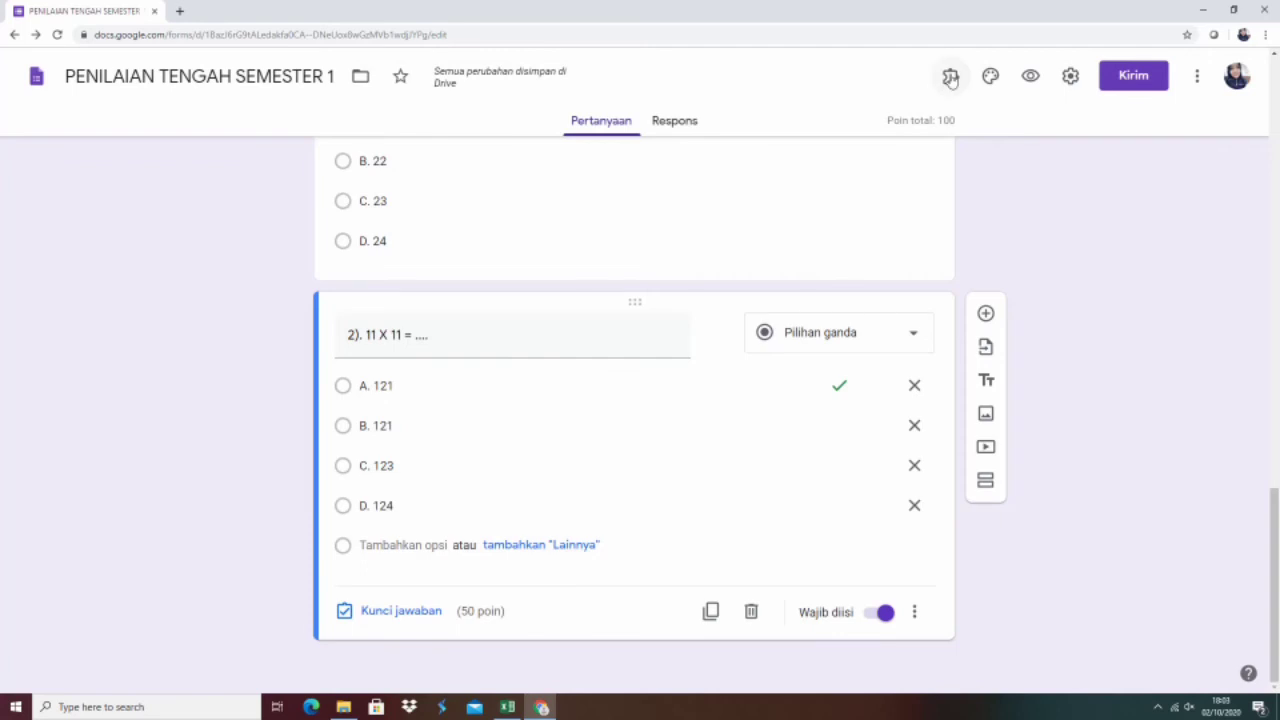
{"action": "left_click", "coordinate": [950, 77]}
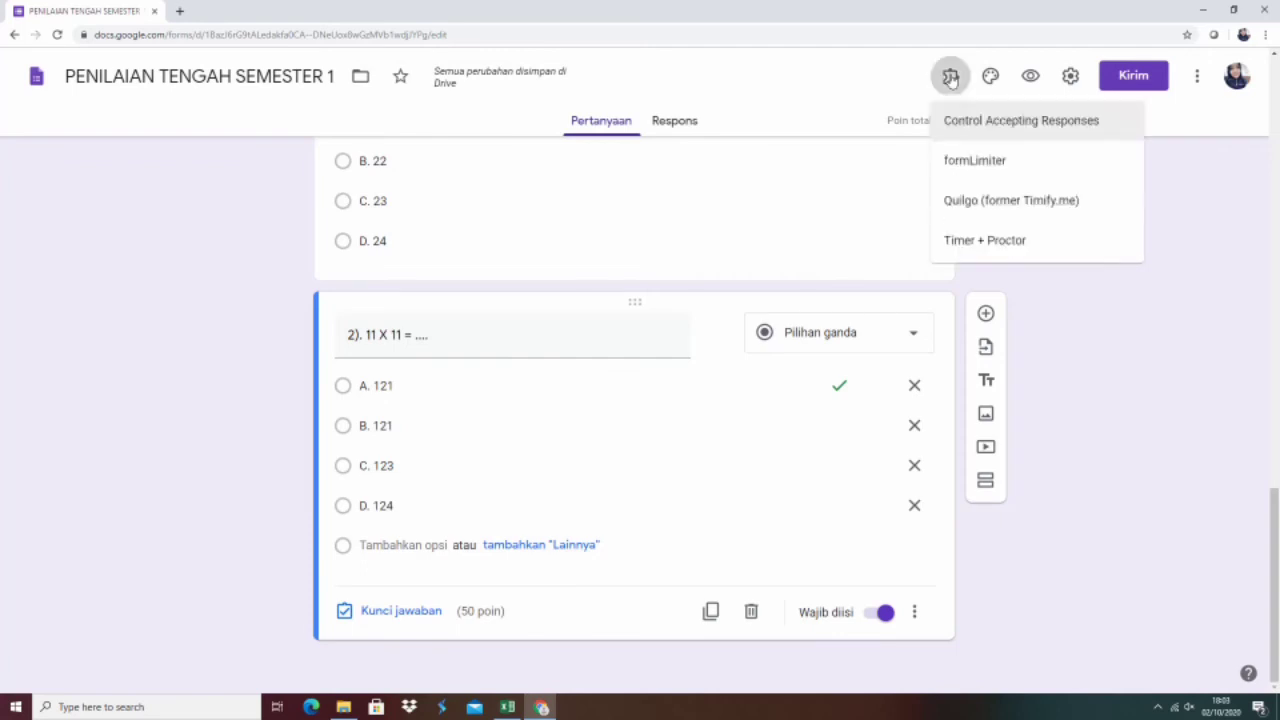
{"action": "left_click", "coordinate": [978, 168]}
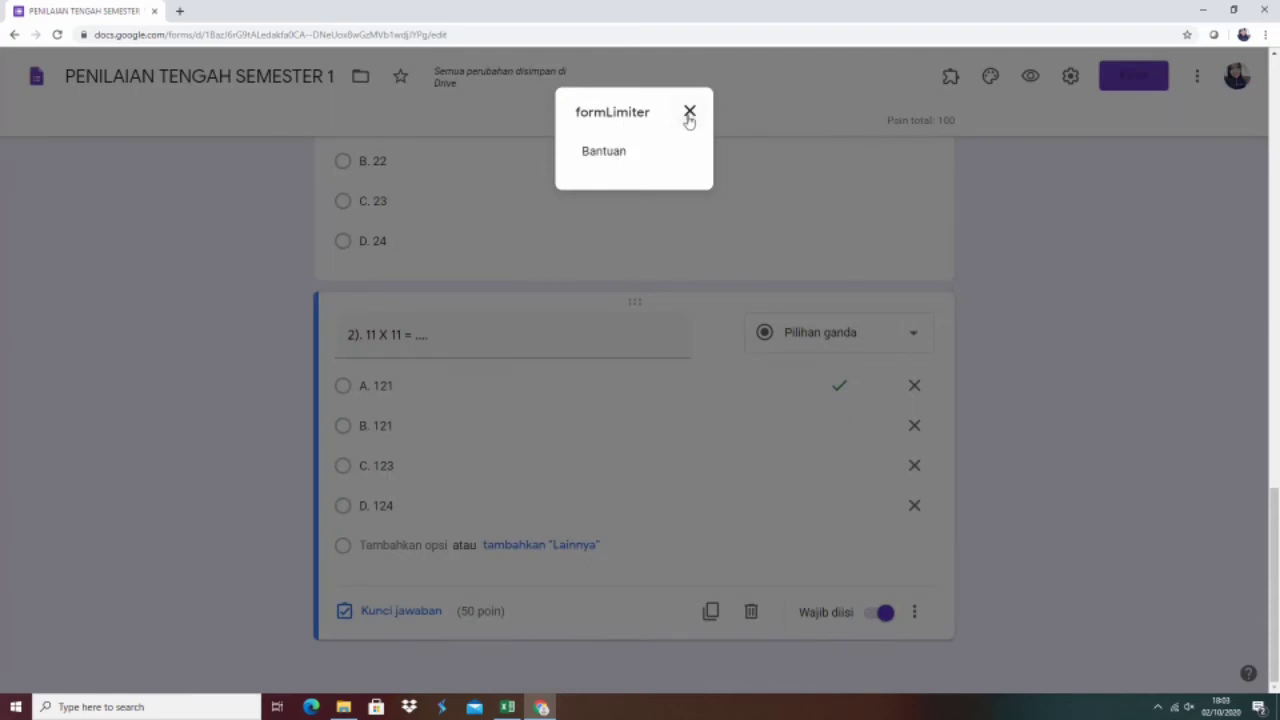
{"action": "left_click", "coordinate": [689, 117]}
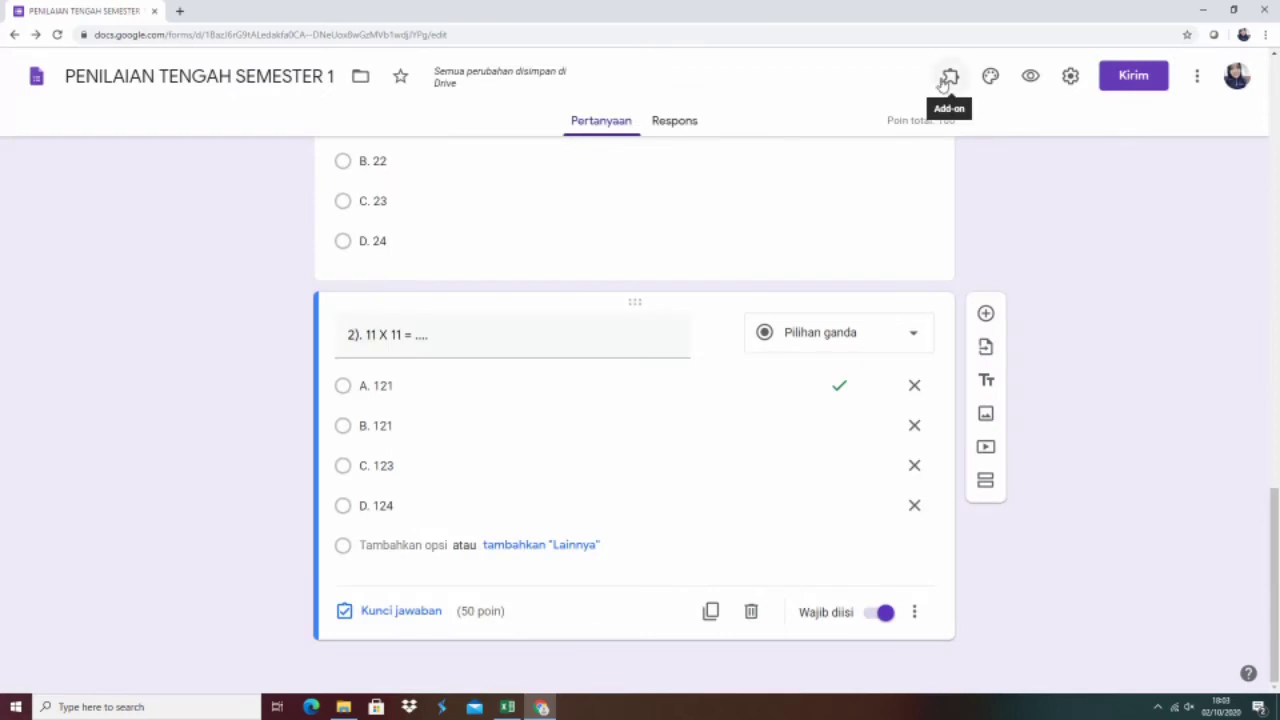
Step: Read the help instructions of the Quilgo (former Timify.me) add-on and close them
{"action": "left_click", "coordinate": [945, 80]}
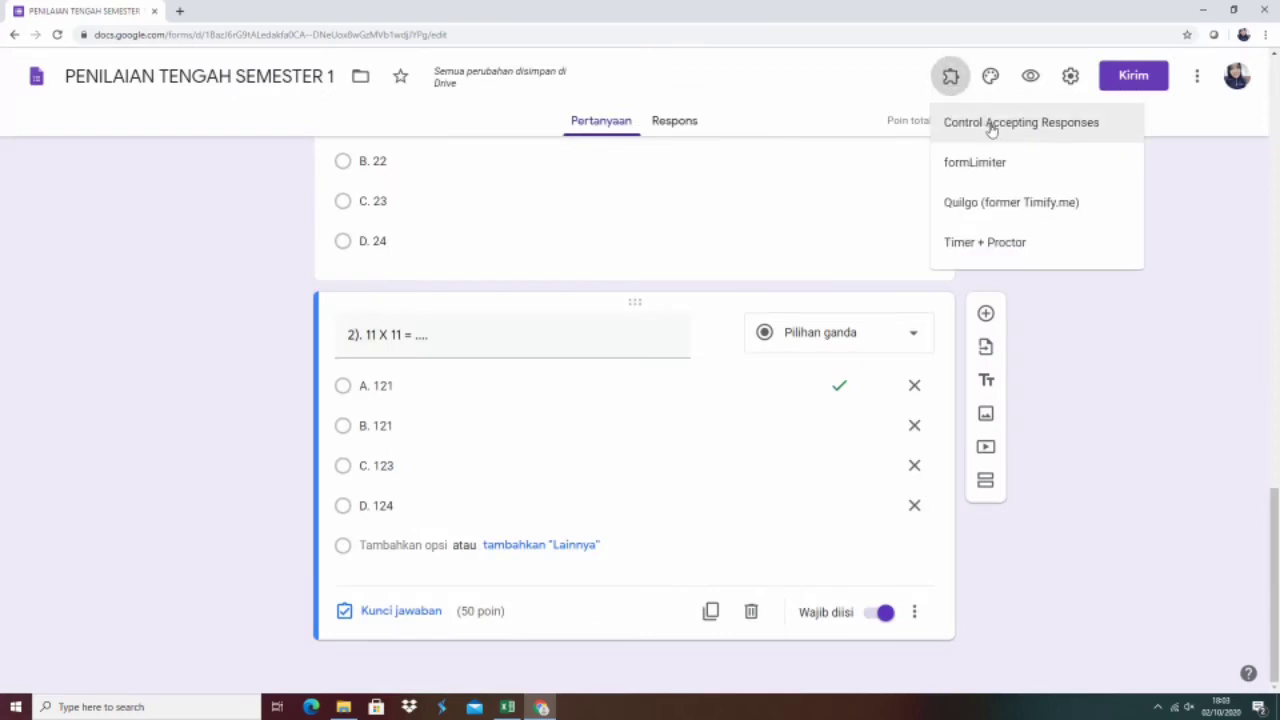
{"action": "left_click", "coordinate": [1011, 210]}
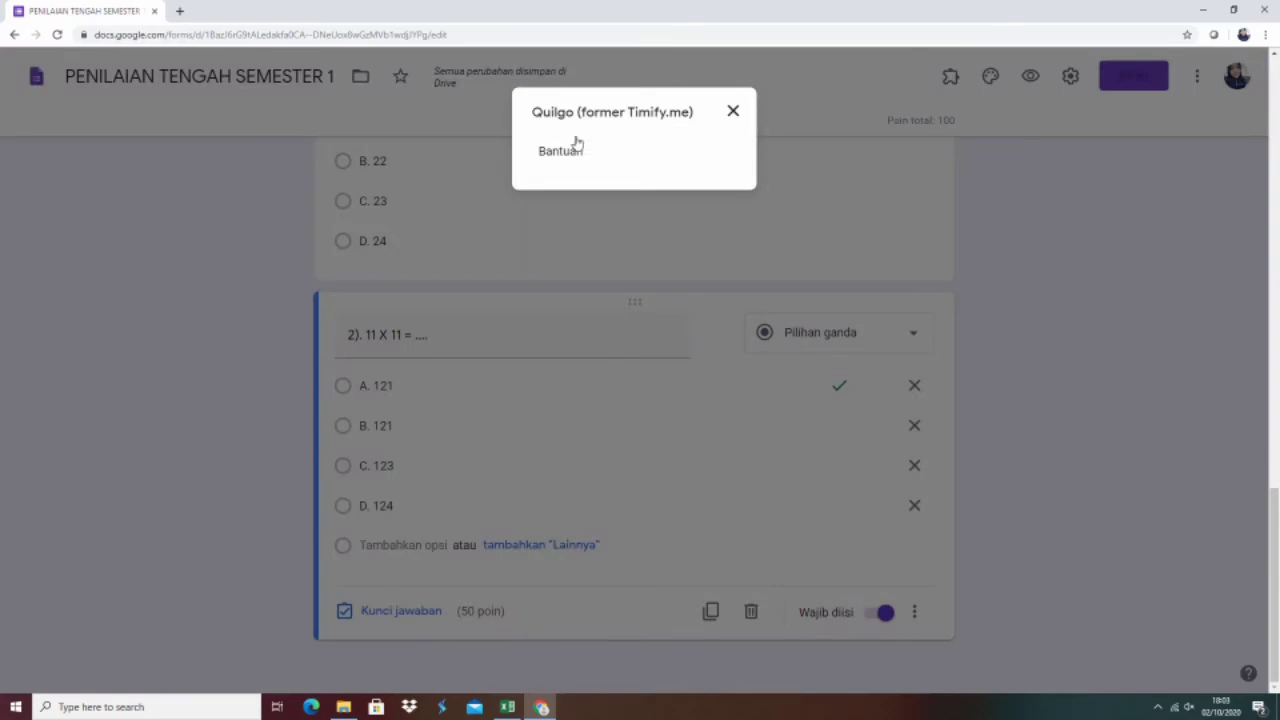
{"action": "left_click", "coordinate": [572, 152]}
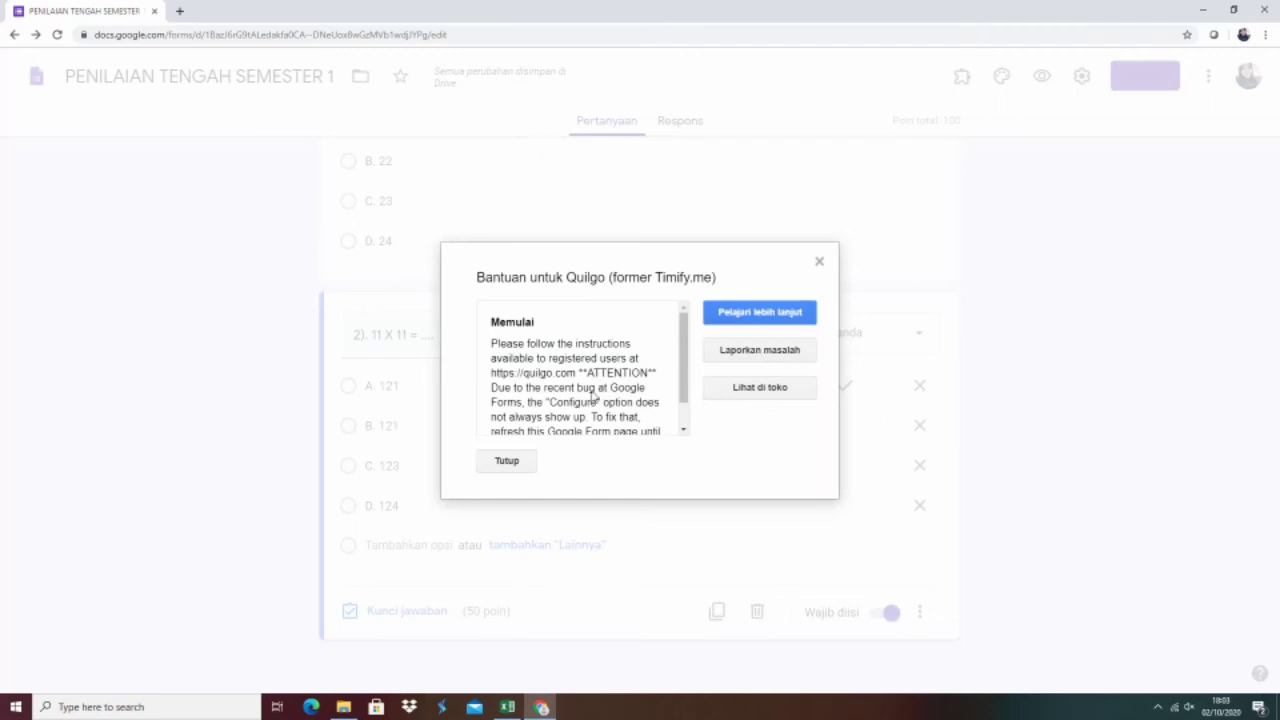
{"action": "scroll", "coordinate": [591, 375], "scroll_direction": "down", "scroll_amount": 2}
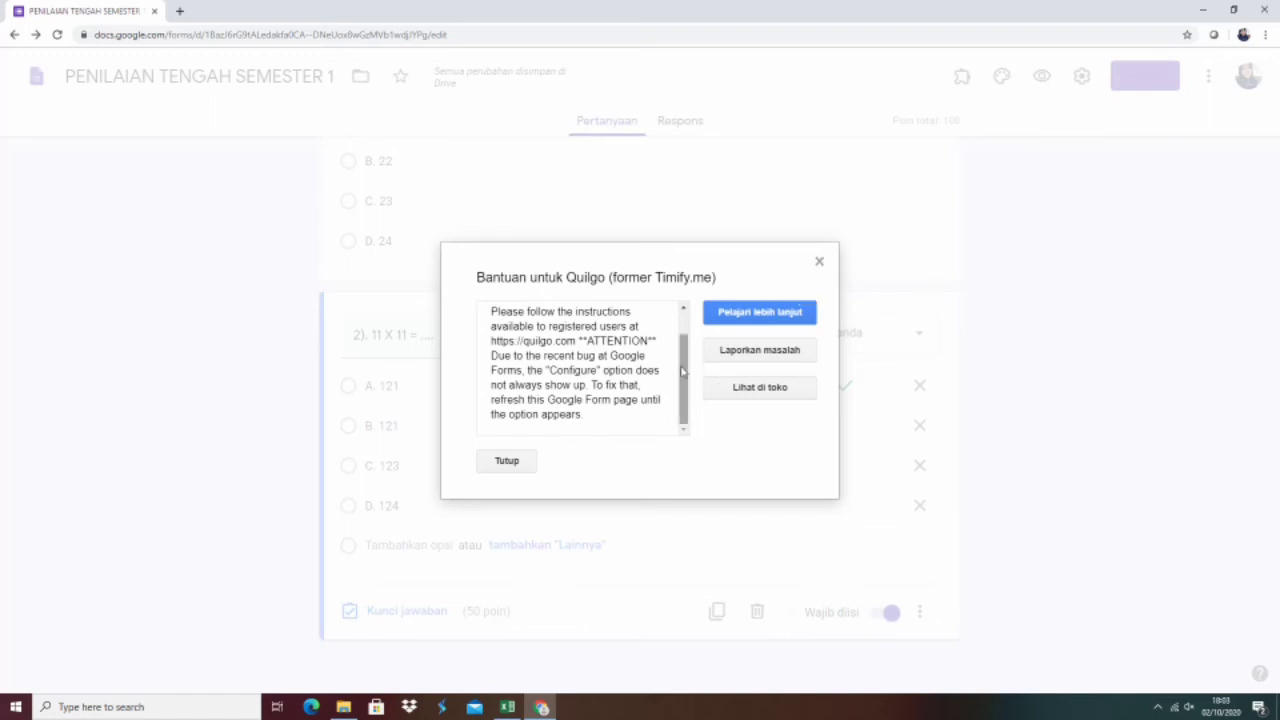
{"action": "left_click_drag", "start_coordinate": [683, 371], "coordinate": [686, 325]}
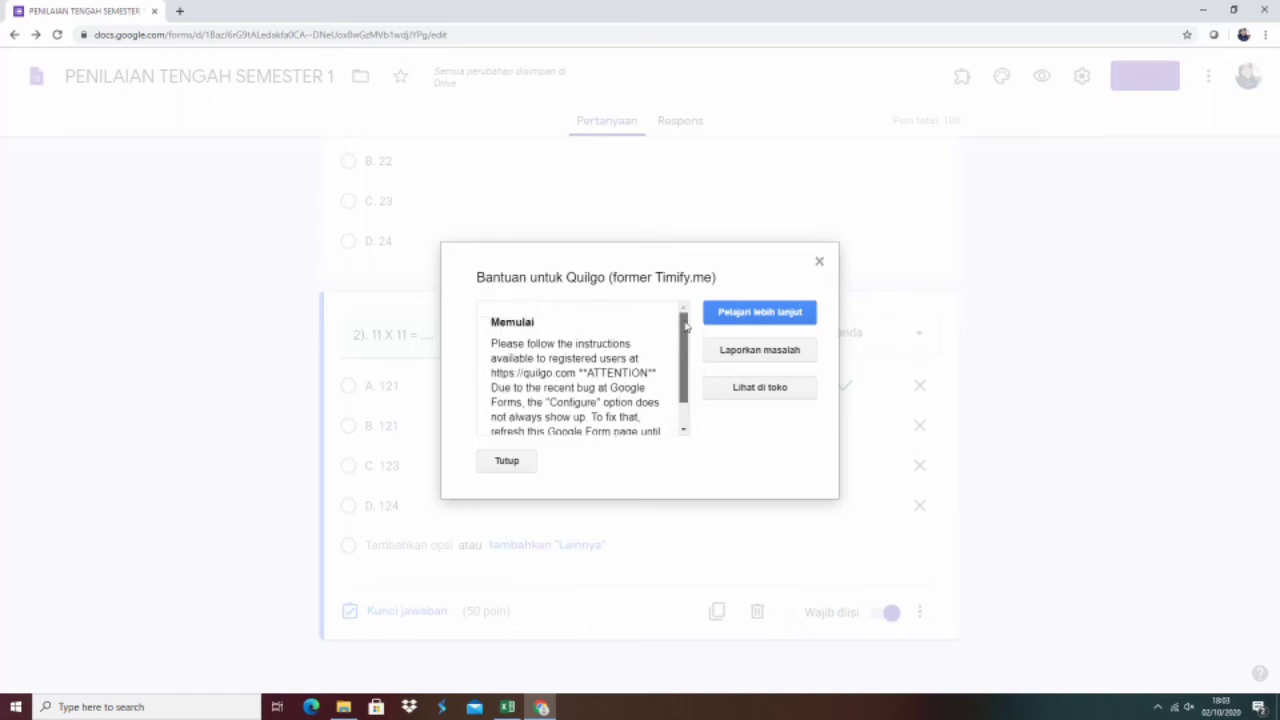
{"action": "left_click", "coordinate": [510, 460]}
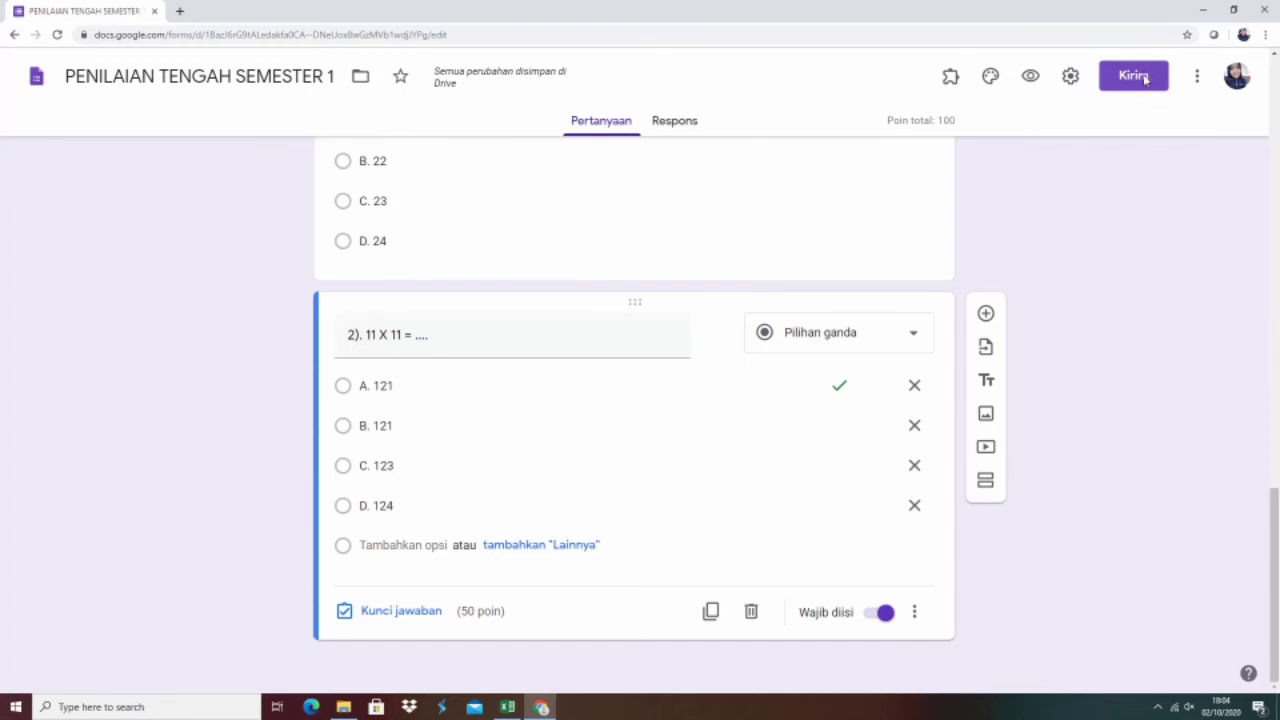
Step: Copy the form's sharing link with the URL shortened, and close the send dialog
{"action": "left_click", "coordinate": [1145, 79]}
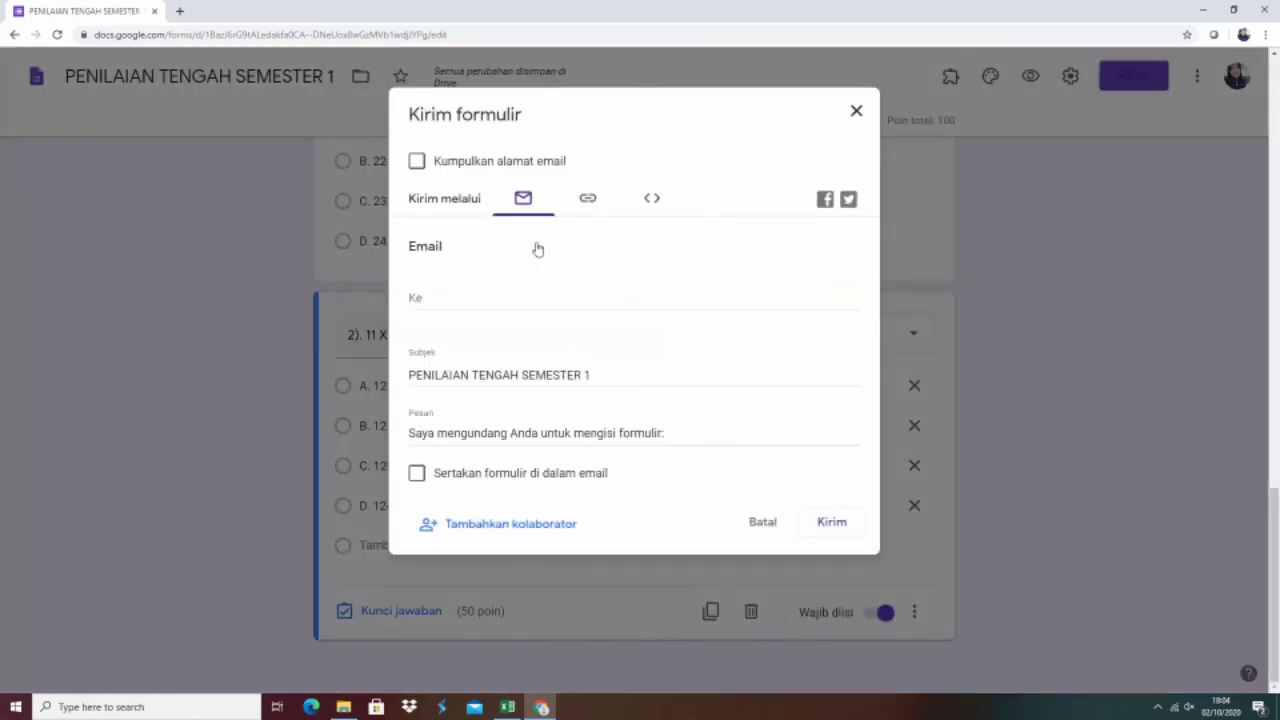
{"action": "left_click", "coordinate": [587, 200]}
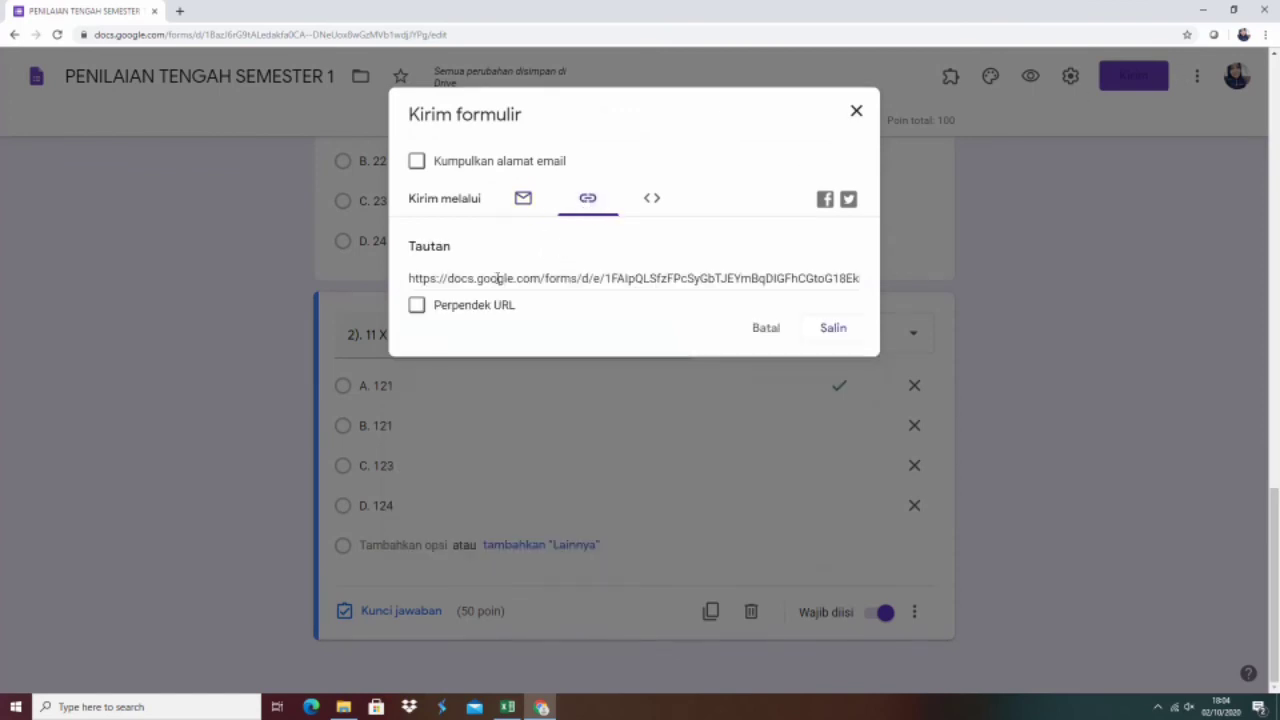
{"action": "left_click", "coordinate": [416, 305]}
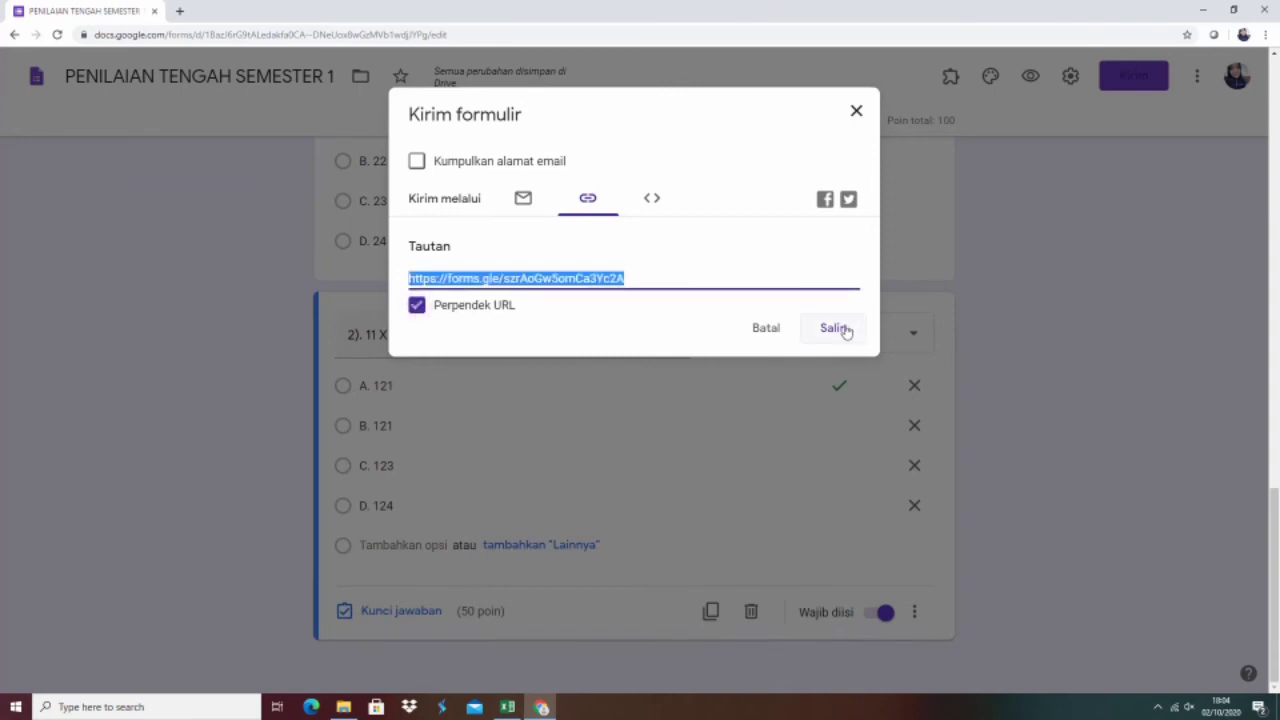
{"action": "left_click", "coordinate": [843, 330]}
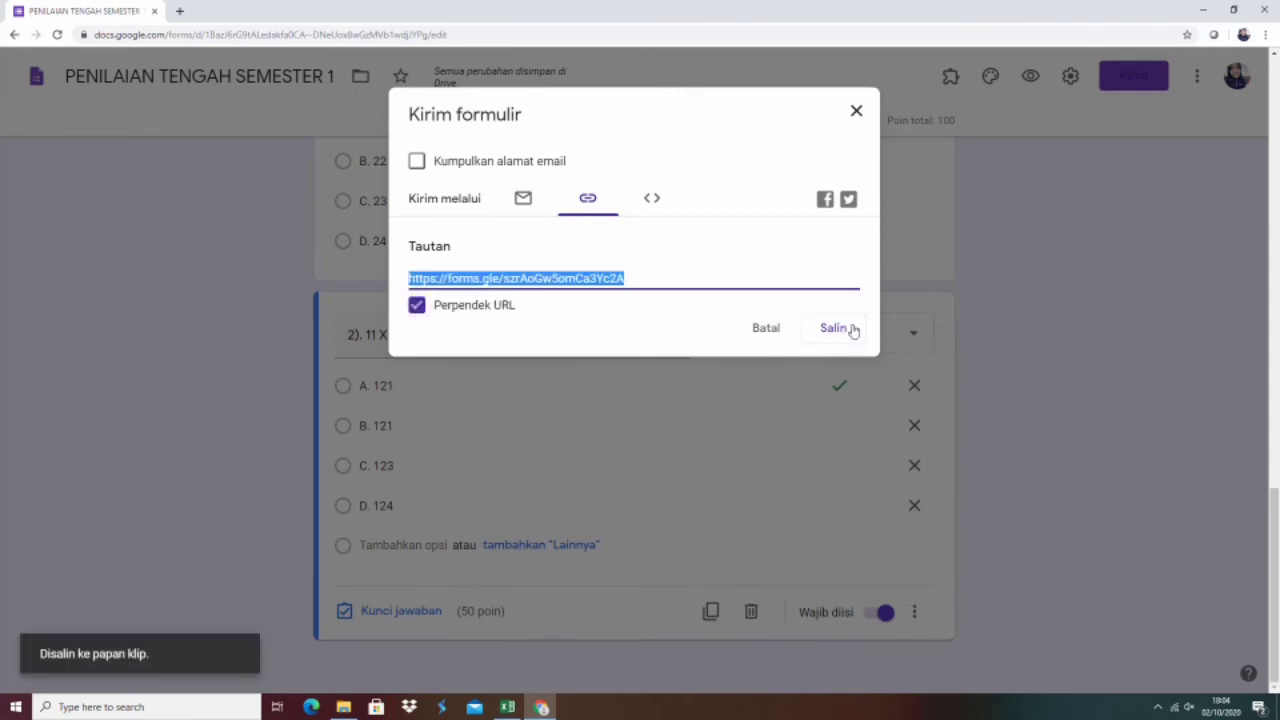
{"action": "left_click", "coordinate": [856, 114]}
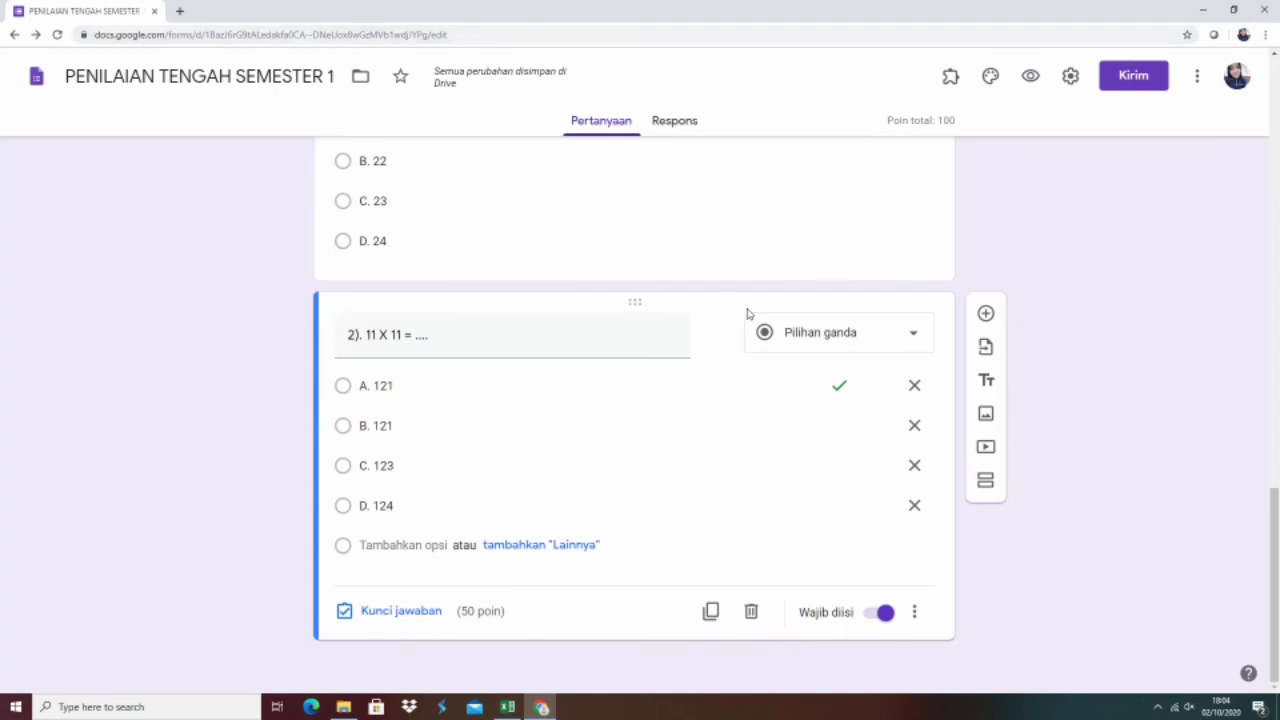
{"action": "scroll", "coordinate": [747, 314], "scroll_direction": "up", "scroll_amount": 1}
{"action": "scroll", "coordinate": [747, 314], "scroll_direction": "up", "scroll_amount": 5}
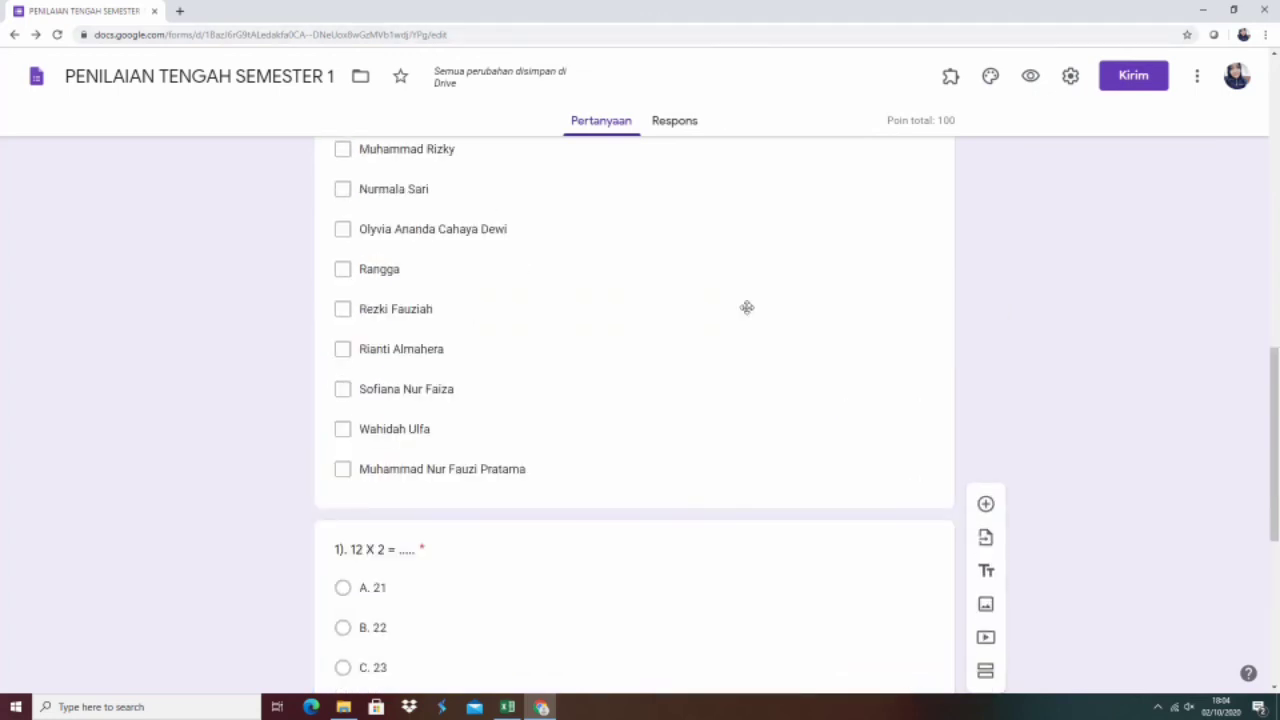
Step: Preview the quiz form and look through its student-name list and both multiple-choice questions
{"action": "scroll", "coordinate": [747, 307], "scroll_direction": "down", "scroll_amount": 5}
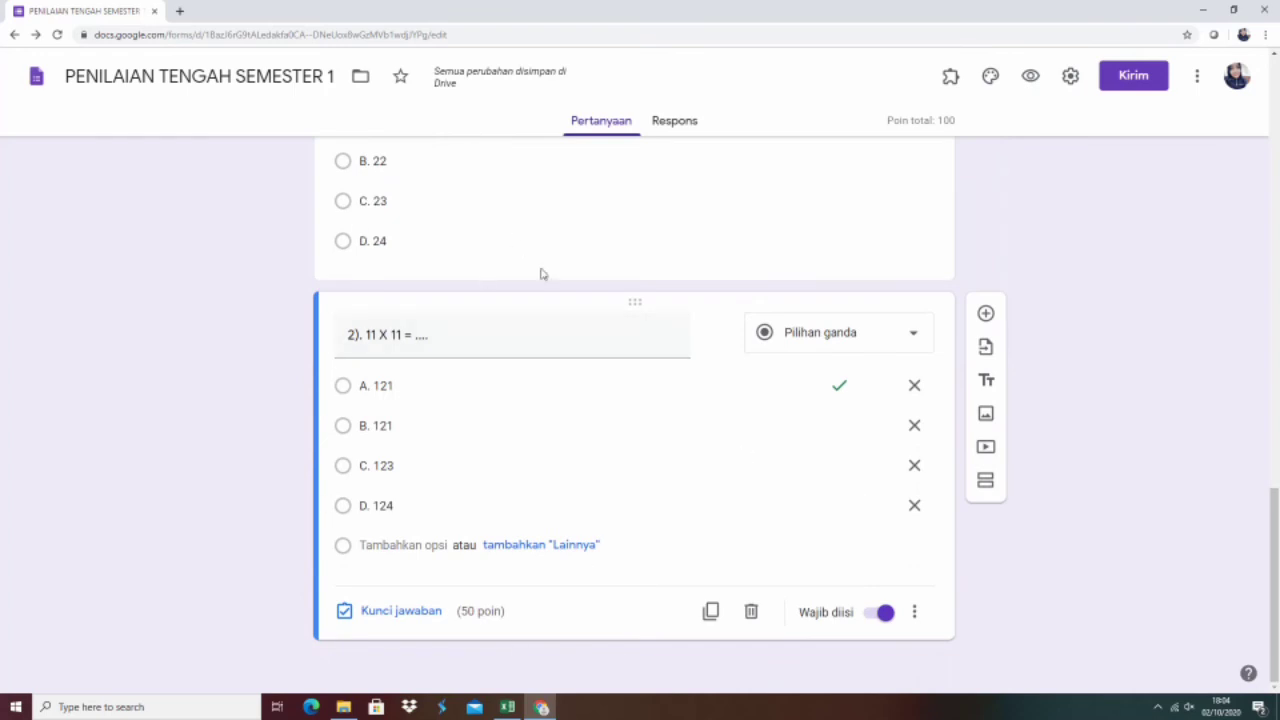
{"action": "scroll", "coordinate": [540, 273], "scroll_direction": "up", "scroll_amount": 2}
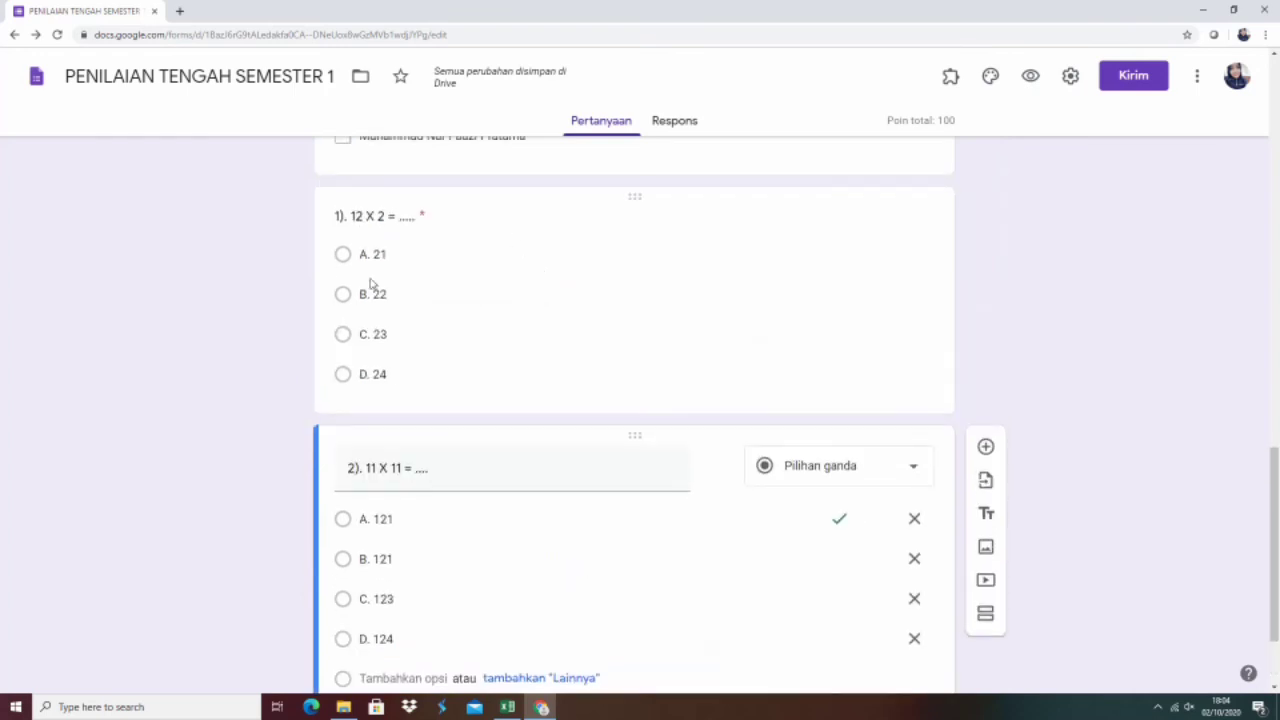
{"action": "left_click", "coordinate": [1036, 76]}
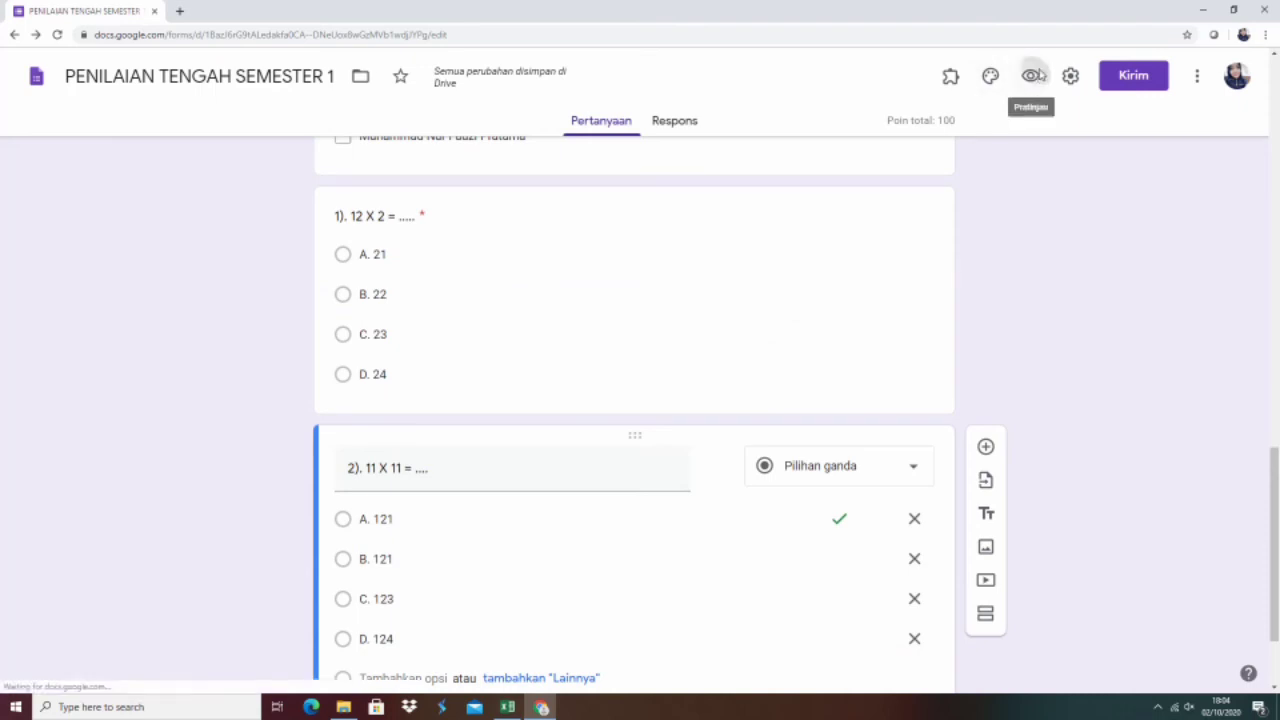
{"action": "left_click", "coordinate": [1036, 76]}
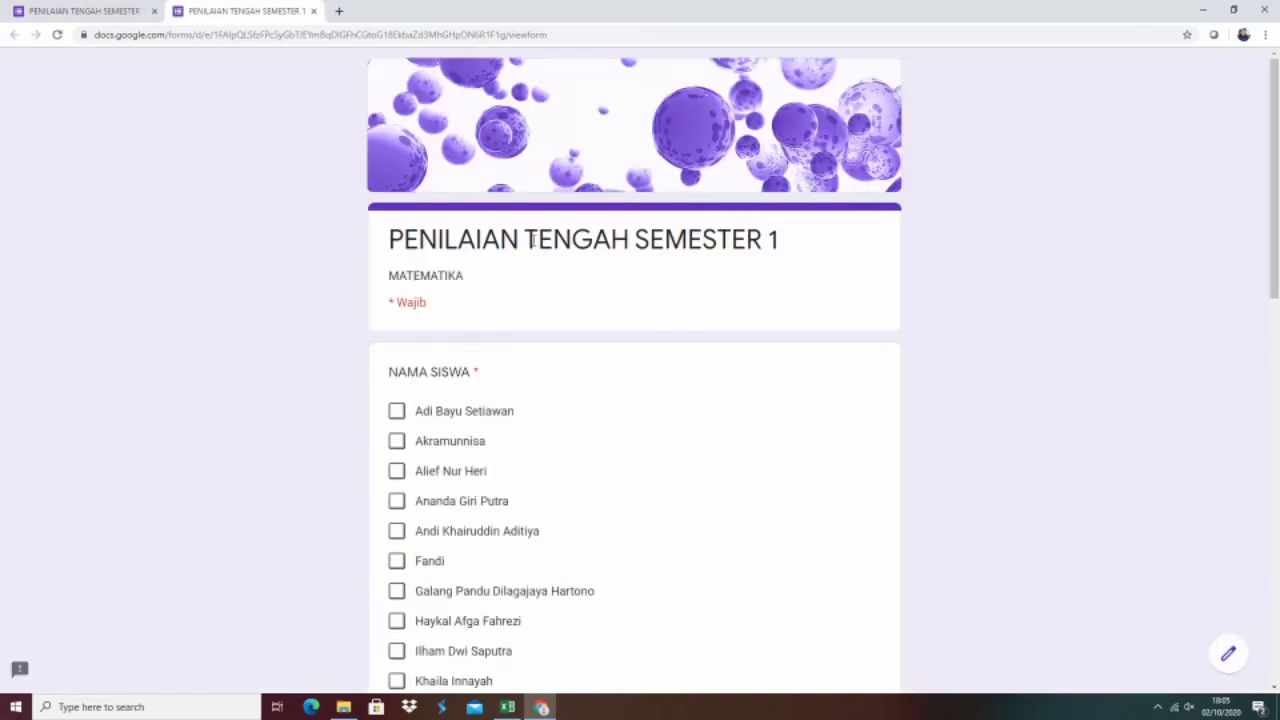
{"action": "scroll", "coordinate": [527, 240], "scroll_direction": "down", "scroll_amount": 6}
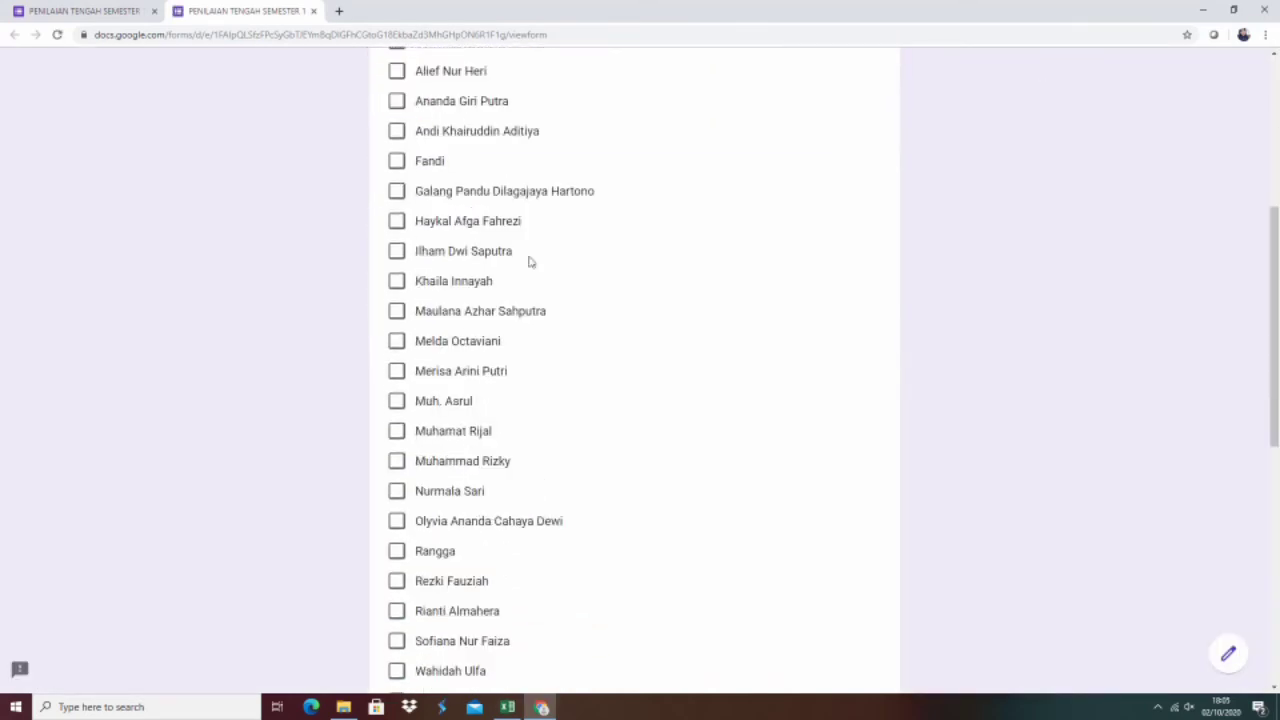
{"action": "scroll", "coordinate": [530, 262], "scroll_direction": "down", "scroll_amount": 1}
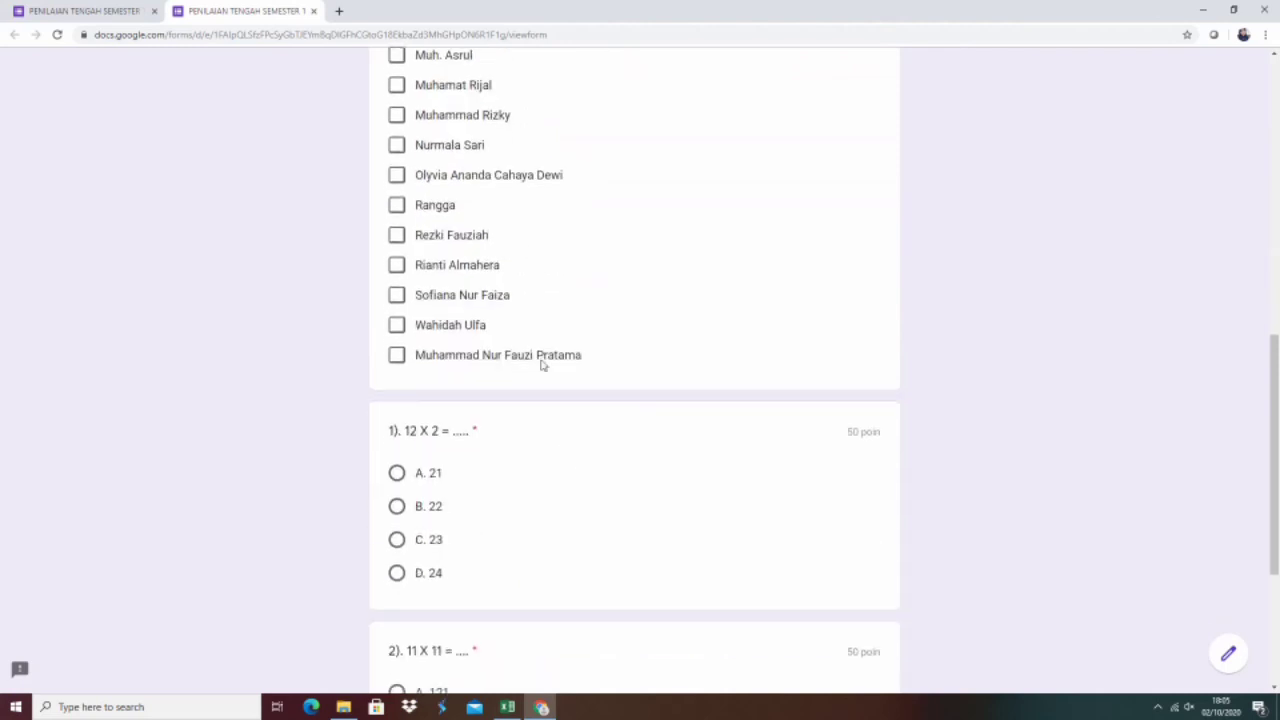
{"action": "scroll", "coordinate": [543, 363], "scroll_direction": "down", "scroll_amount": 3}
{"action": "scroll", "coordinate": [410, 245], "scroll_direction": "up", "scroll_amount": 3}
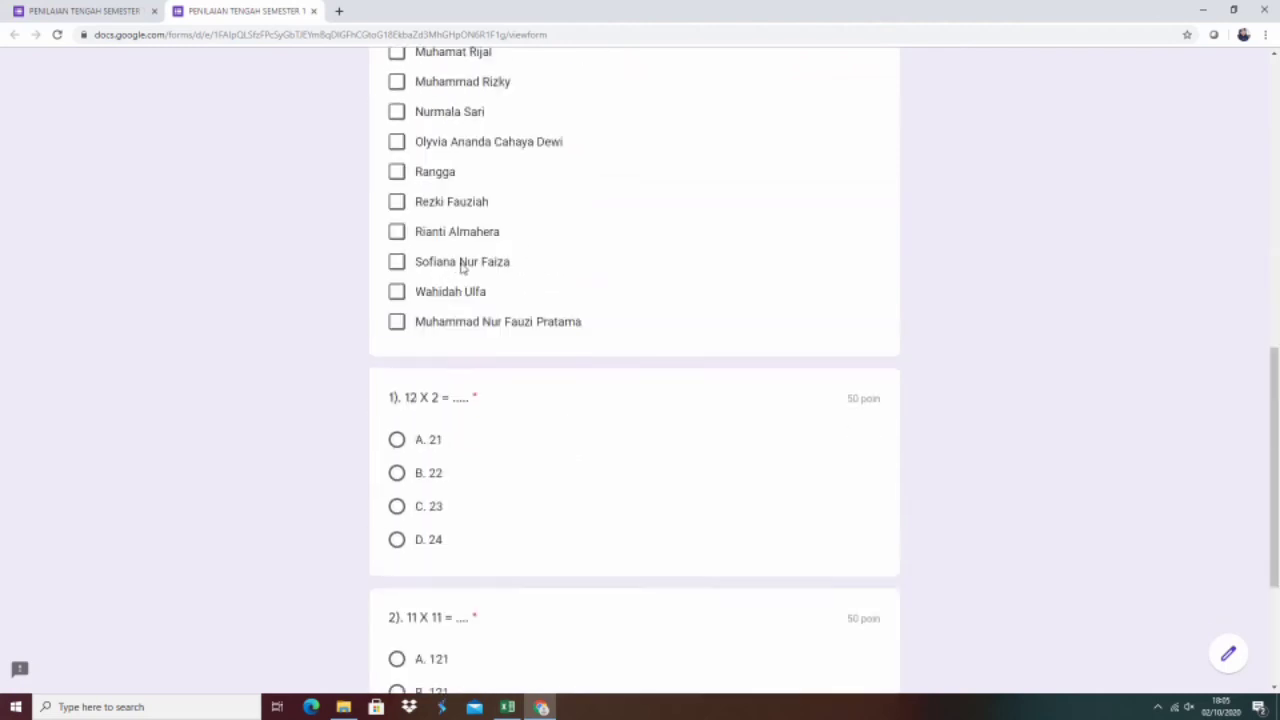
{"action": "scroll", "coordinate": [455, 252], "scroll_direction": "up", "scroll_amount": 2}
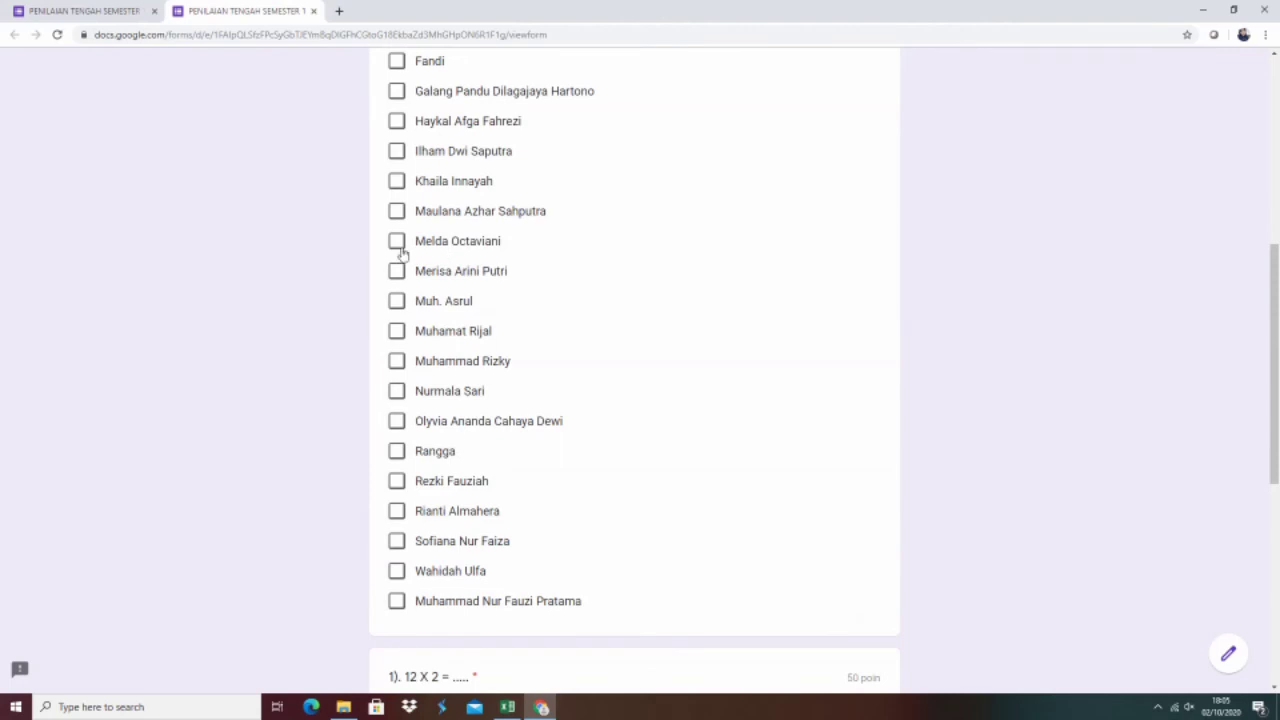
{"action": "scroll", "coordinate": [400, 256], "scroll_direction": "up", "scroll_amount": 3}
{"action": "scroll", "coordinate": [401, 254], "scroll_direction": "up", "scroll_amount": 1}
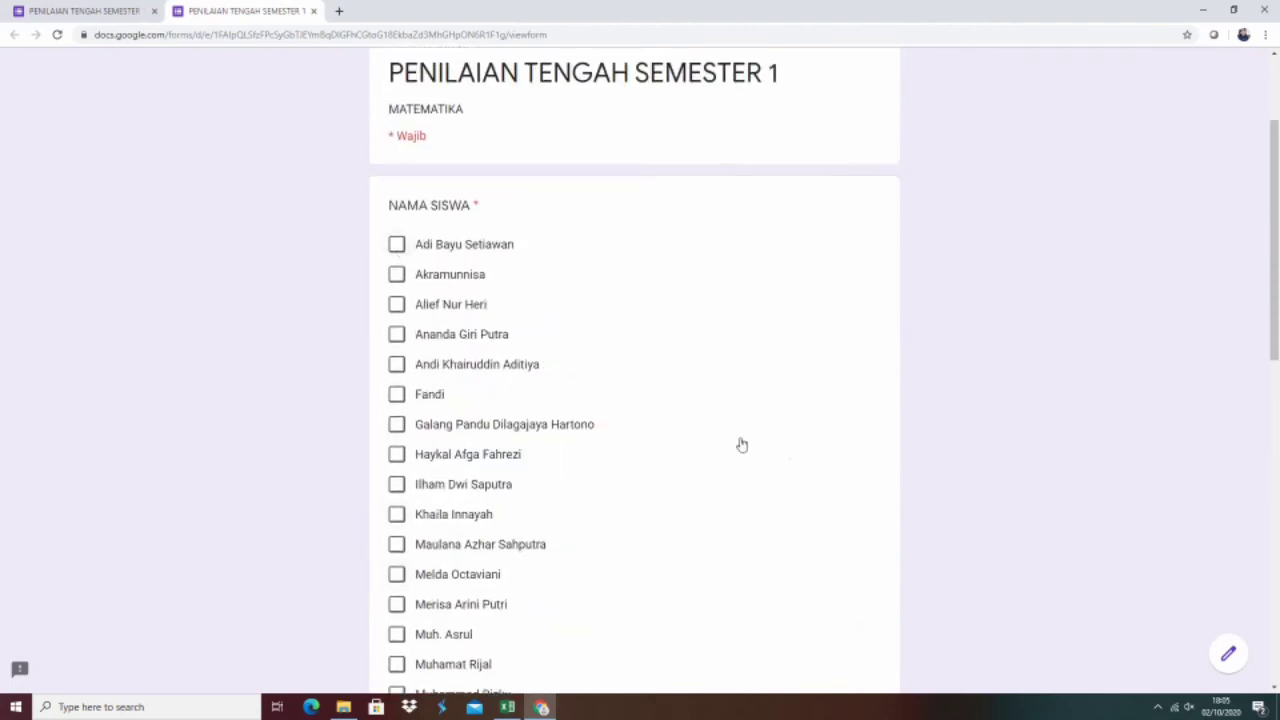
Step: Complete the previewed quiz with the first student's name, answers D. 24 and B. 121, and submit it
{"action": "left_click", "coordinate": [397, 245]}
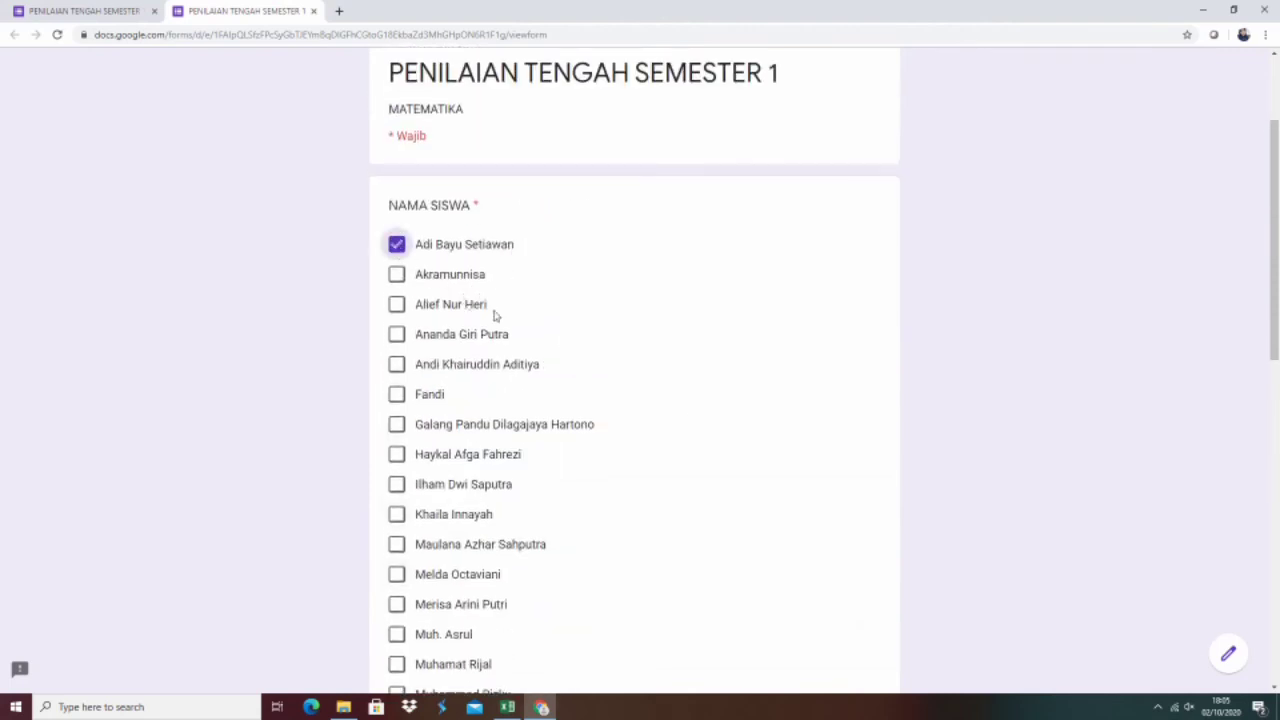
{"action": "scroll", "coordinate": [505, 409], "scroll_direction": "down", "scroll_amount": 7}
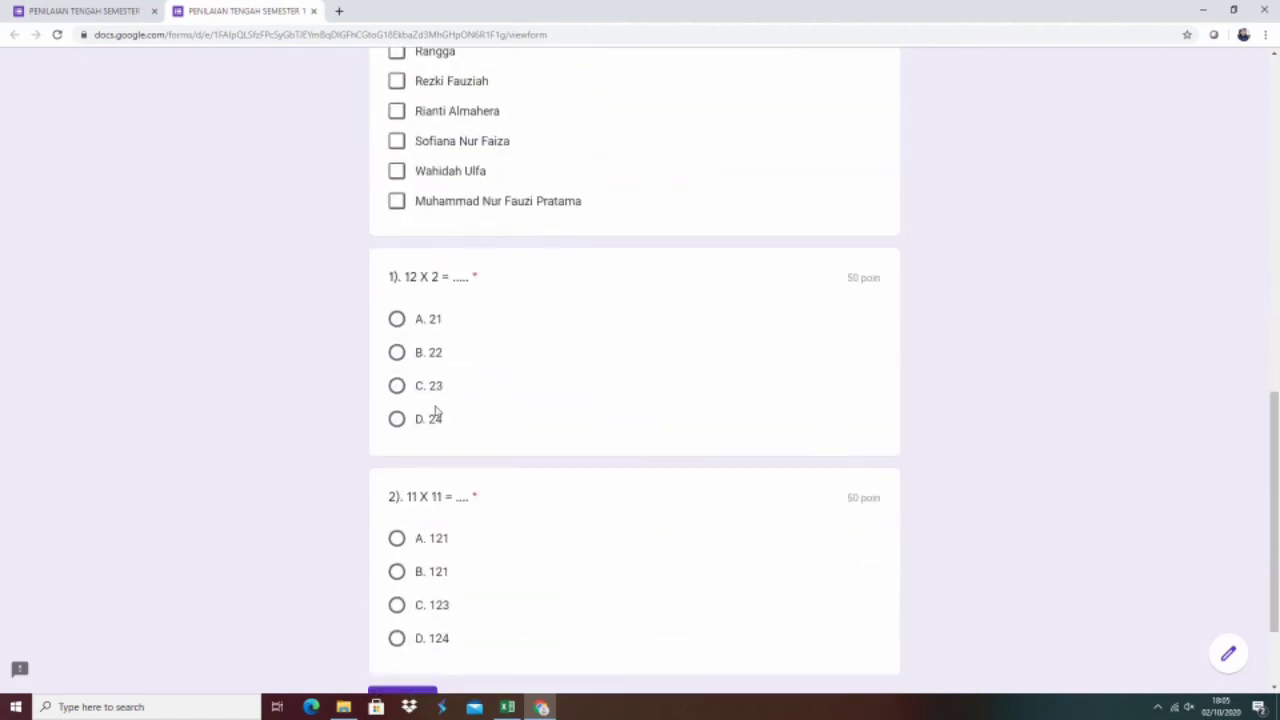
{"action": "left_click", "coordinate": [421, 423]}
{"action": "left_click", "coordinate": [396, 576]}
{"action": "scroll", "coordinate": [546, 603], "scroll_direction": "down", "scroll_amount": 2}
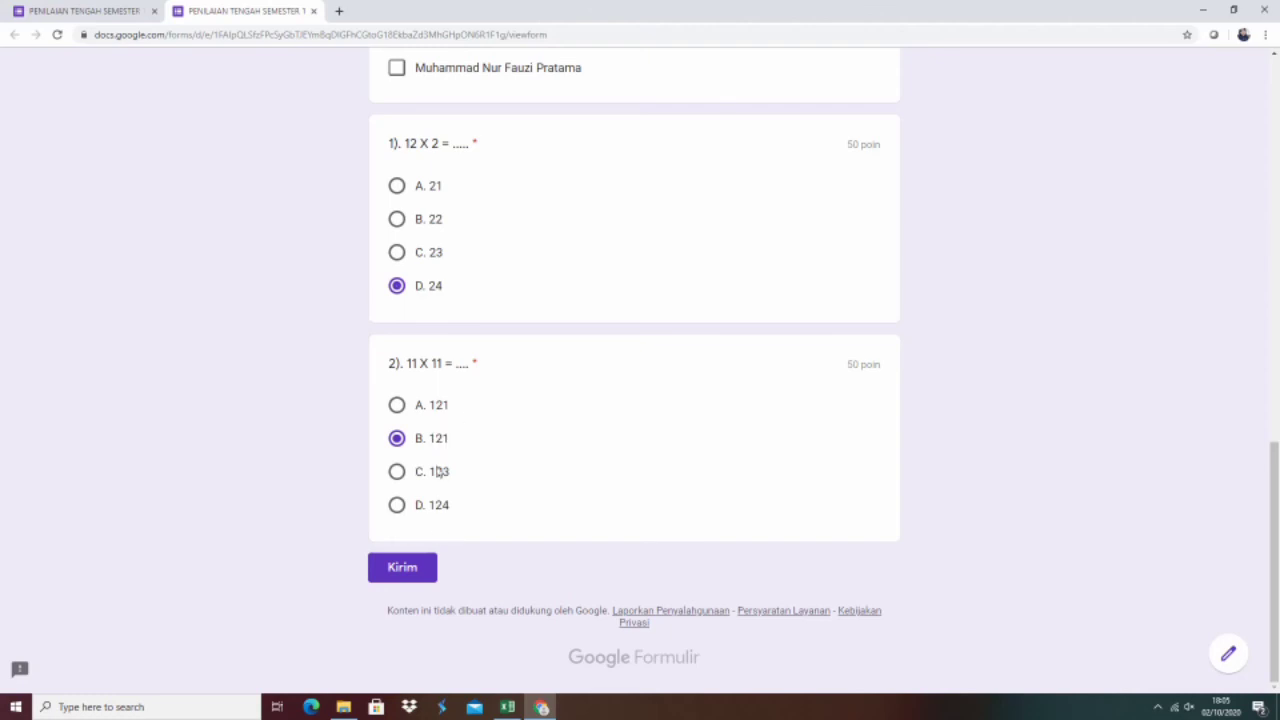
{"action": "left_click", "coordinate": [404, 573]}
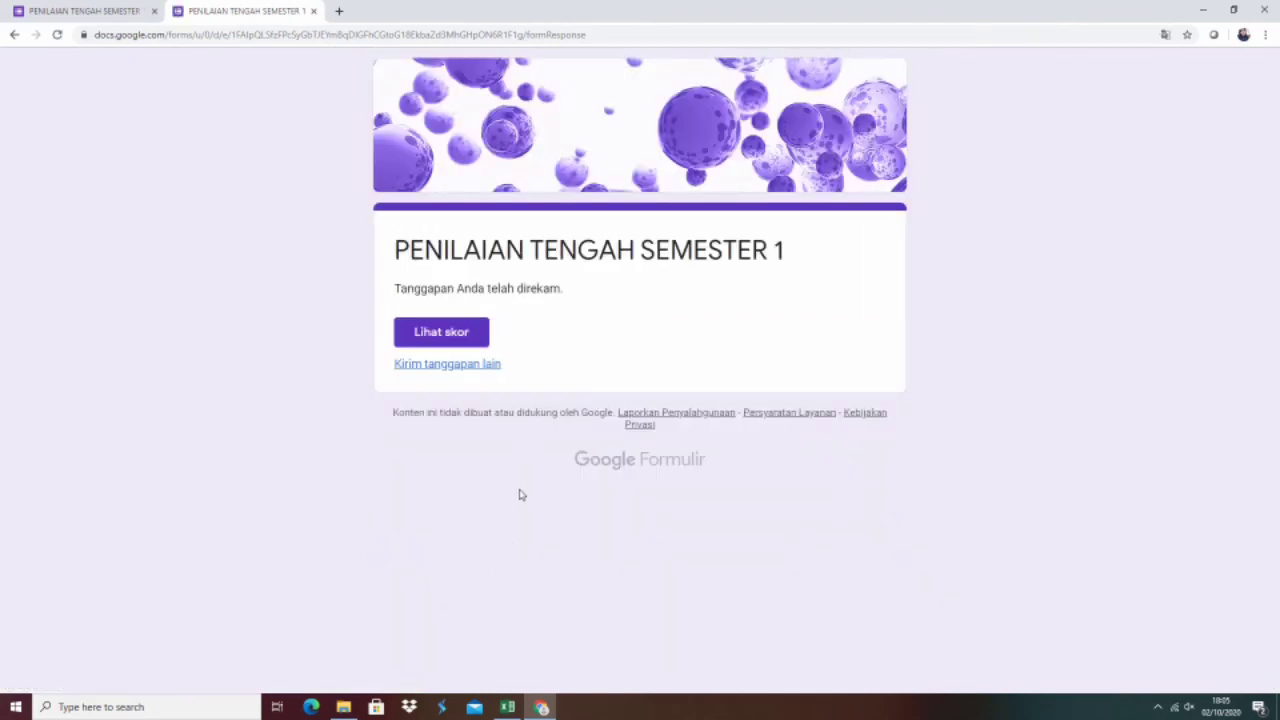
Step: View the submitted response's score and examine the marking and answer feedback of both questions
{"action": "left_click", "coordinate": [464, 346]}
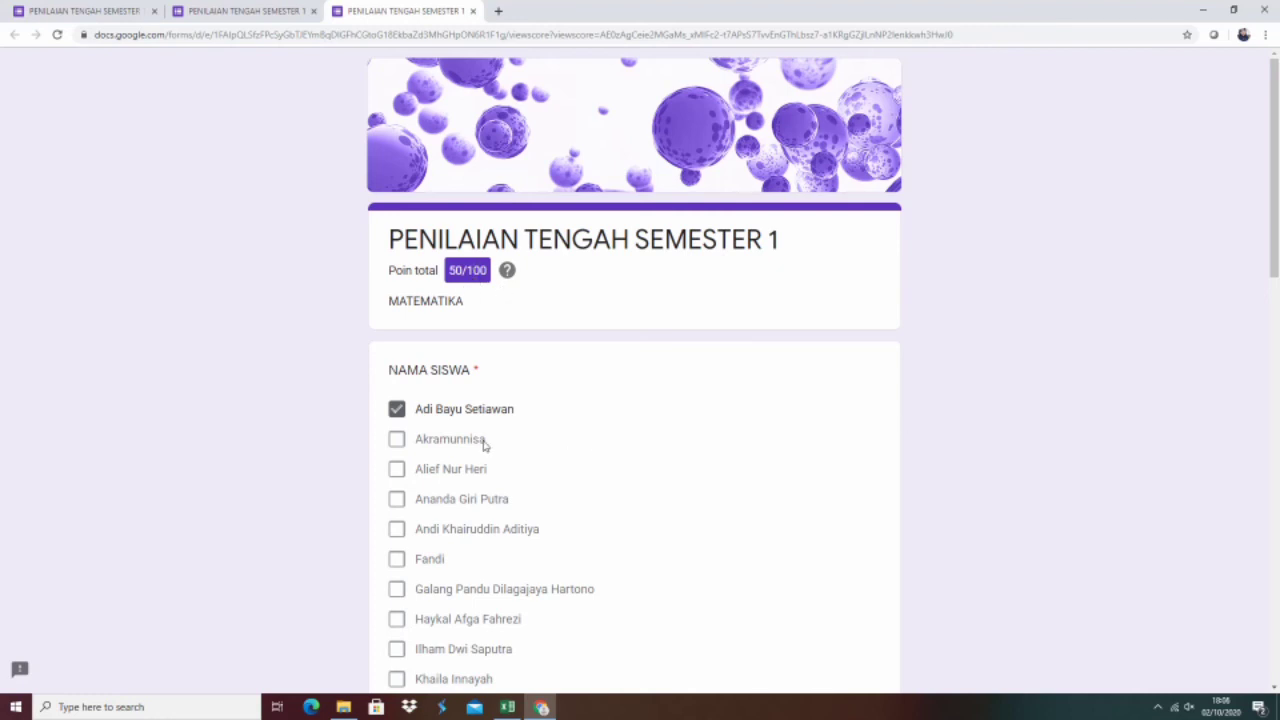
{"action": "scroll", "coordinate": [485, 445], "scroll_direction": "down", "scroll_amount": 15}
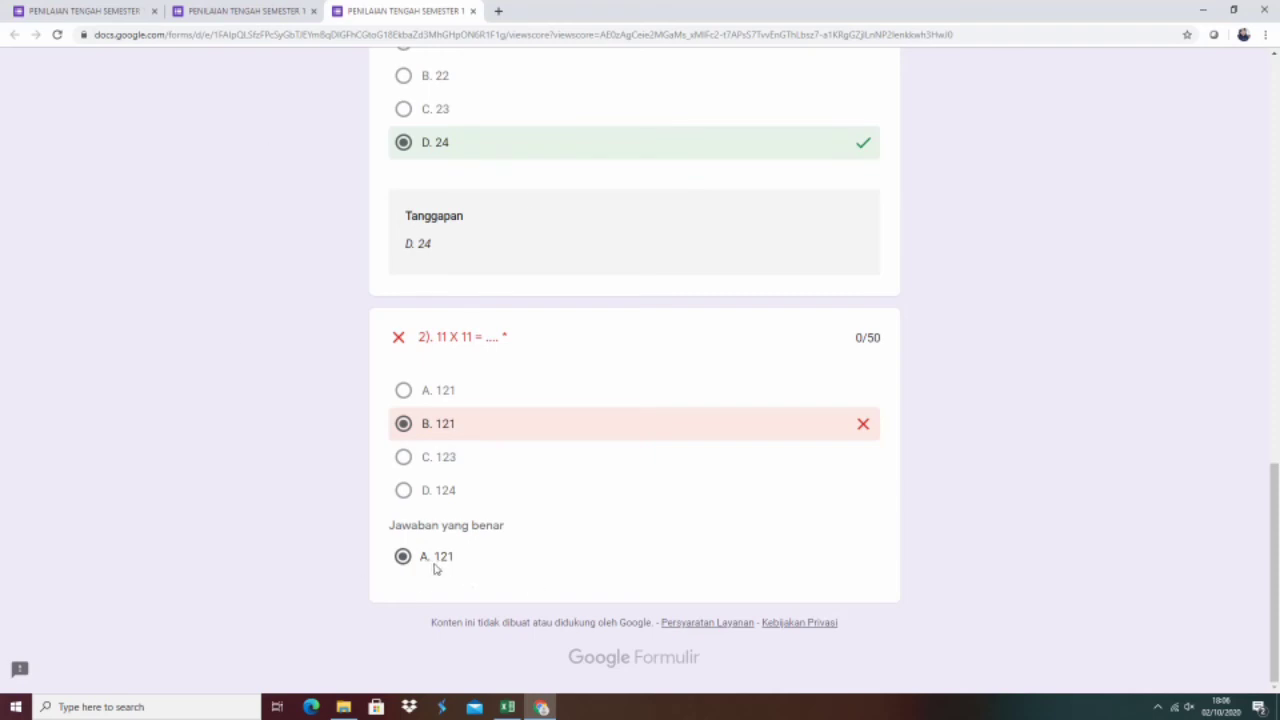
{"action": "scroll", "coordinate": [436, 569], "scroll_direction": "up", "scroll_amount": 2}
{"action": "scroll", "coordinate": [440, 571], "scroll_direction": "down", "scroll_amount": 2}
{"action": "scroll", "coordinate": [455, 560], "scroll_direction": "up", "scroll_amount": 2}
{"action": "scroll", "coordinate": [458, 557], "scroll_direction": "down", "scroll_amount": 2}
{"action": "scroll", "coordinate": [424, 315], "scroll_direction": "up", "scroll_amount": 2}
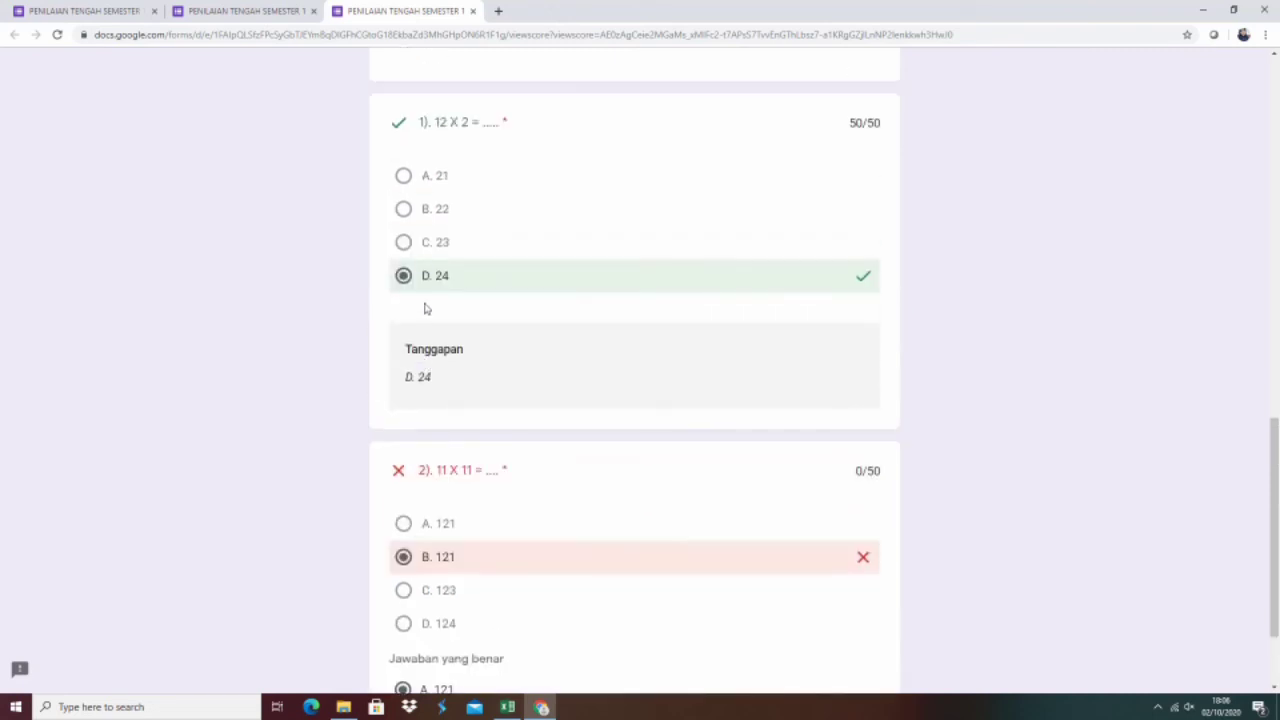
{"action": "scroll", "coordinate": [424, 305], "scroll_direction": "up", "scroll_amount": 2}
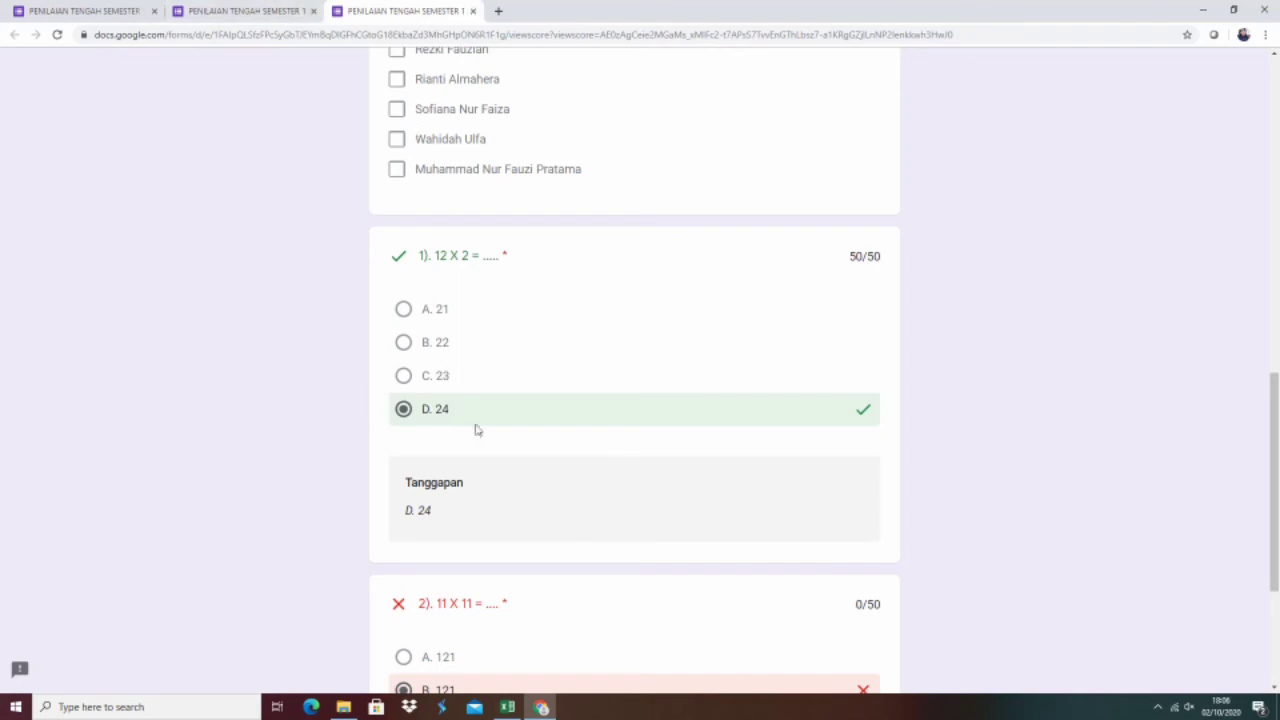
{"action": "scroll", "coordinate": [474, 429], "scroll_direction": "down", "scroll_amount": 4}
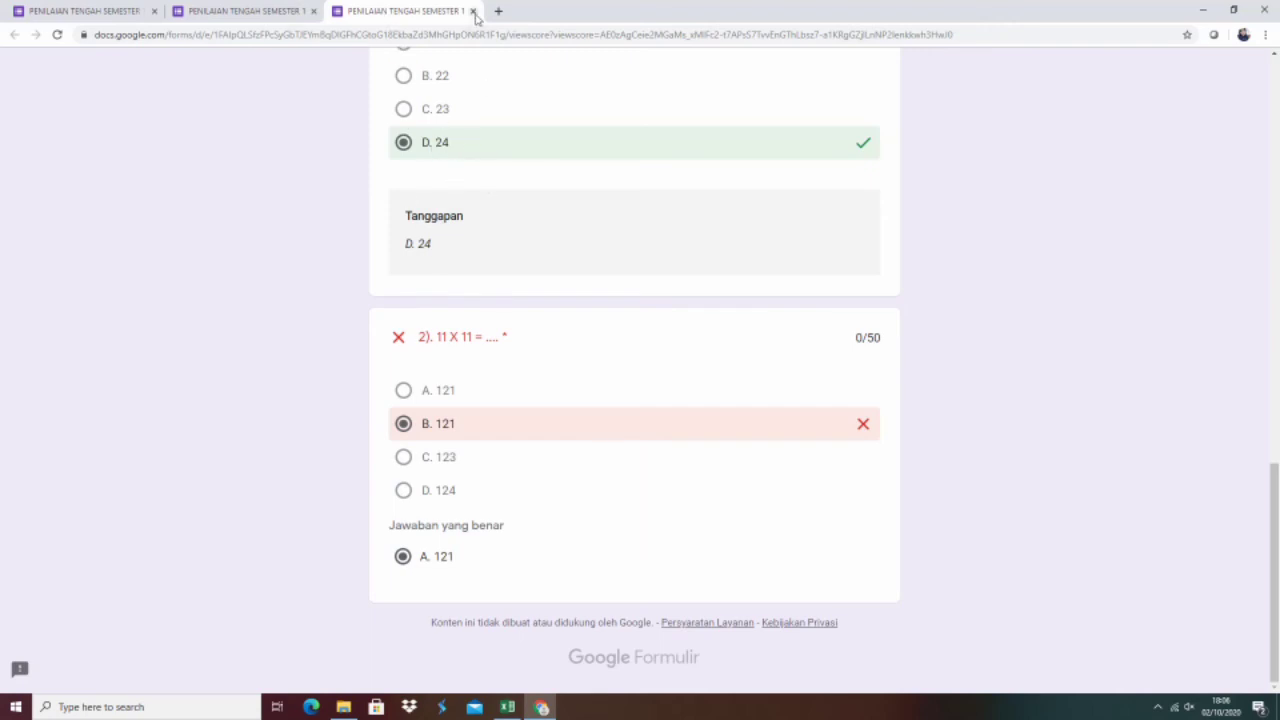
Step: Return to the form editor and delete the correct-answer feedback from the answer key of question 1, 12 X 2
{"action": "left_click", "coordinate": [228, 10]}
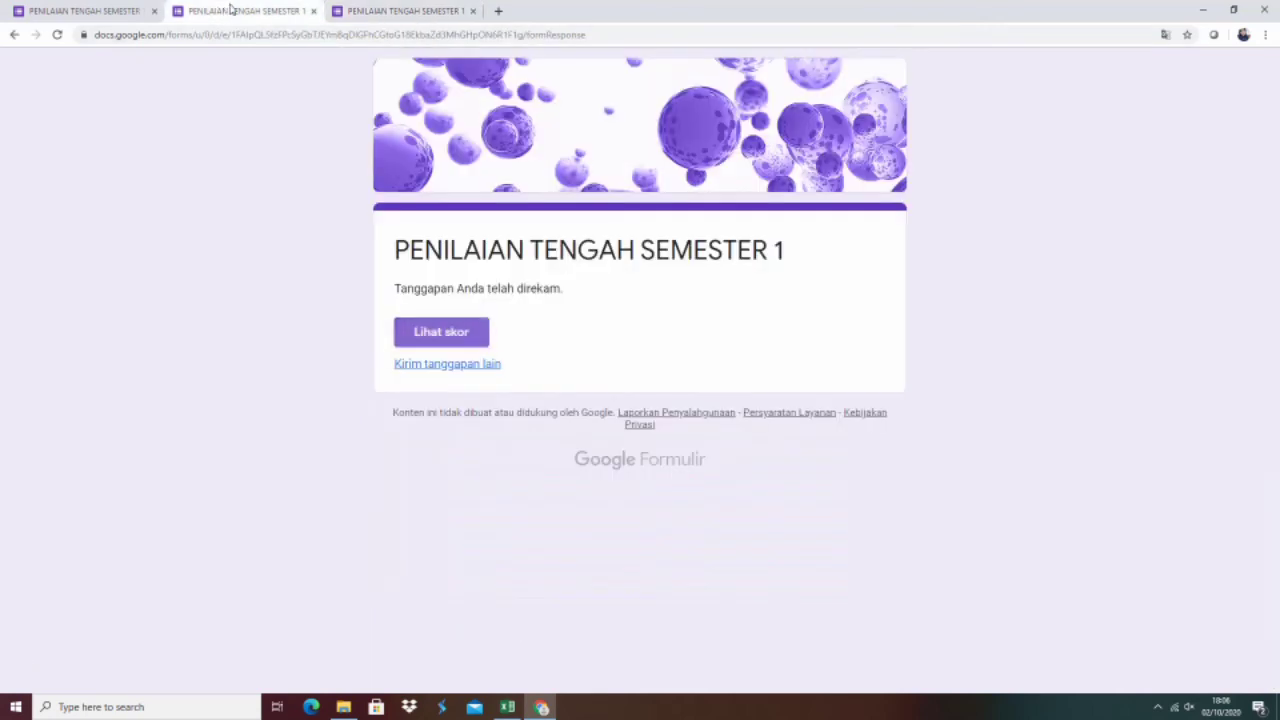
{"action": "left_click", "coordinate": [108, 12]}
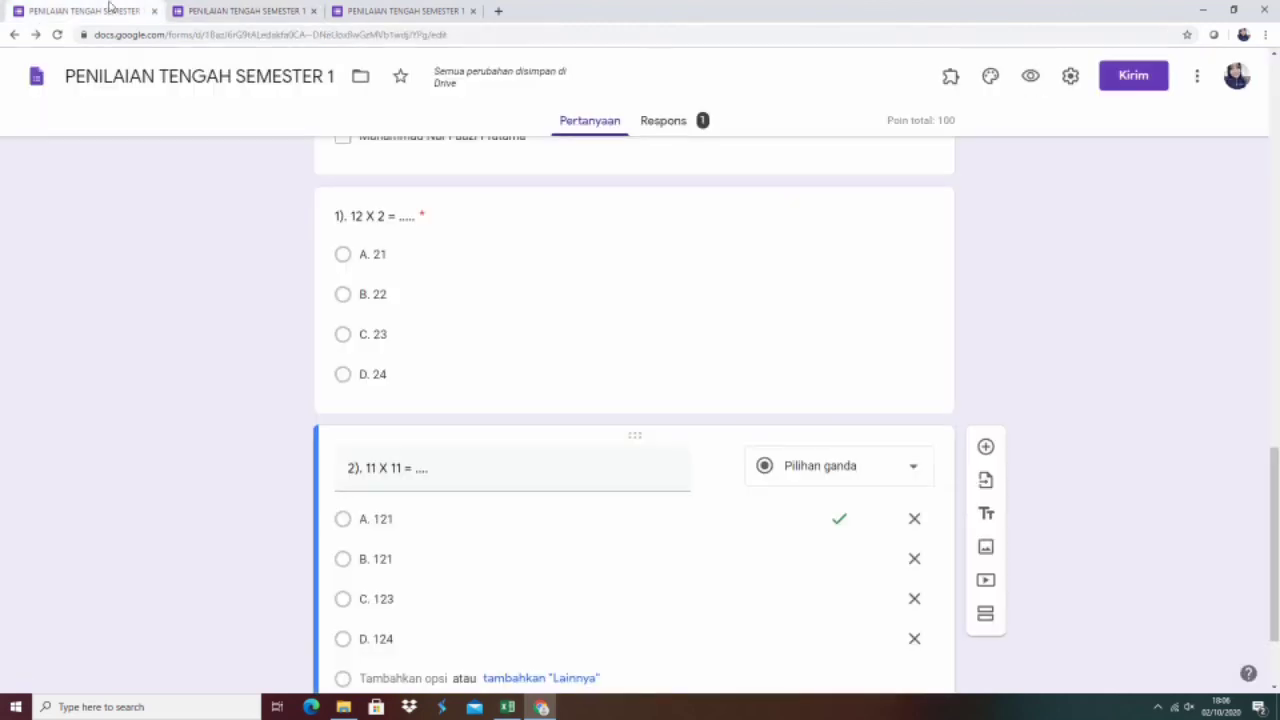
{"action": "scroll", "coordinate": [606, 248], "scroll_direction": "down", "scroll_amount": 2}
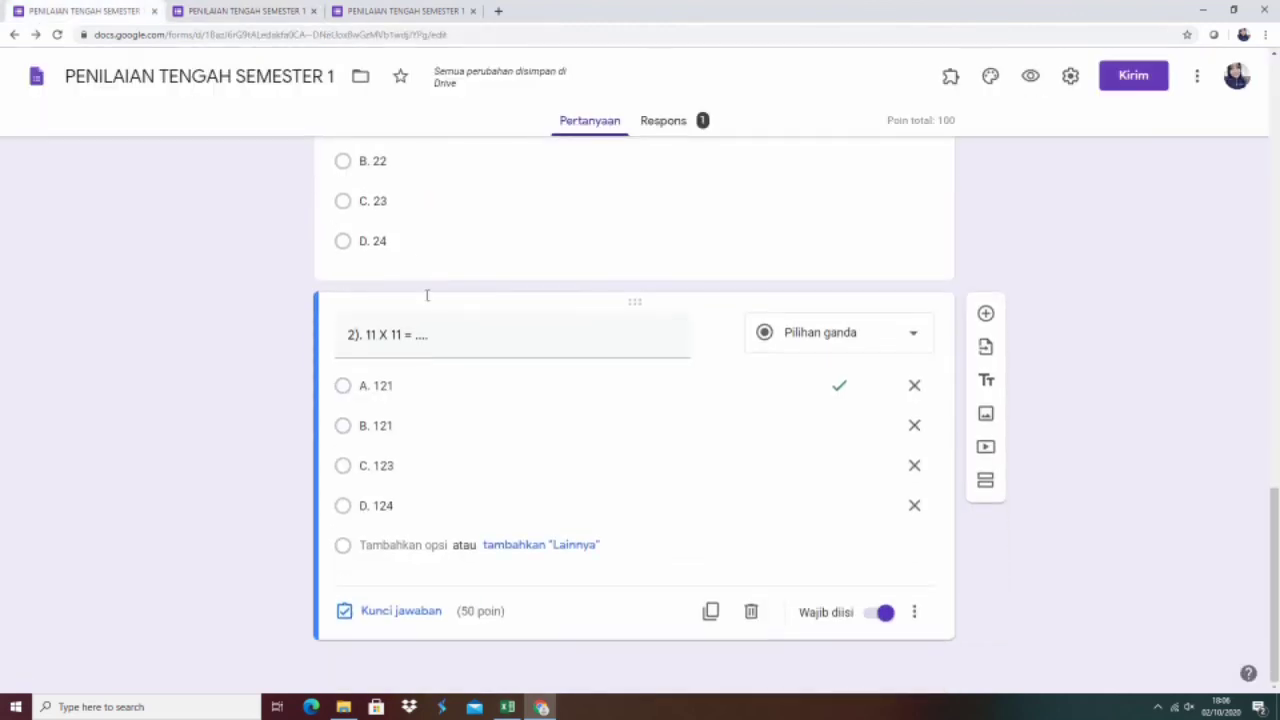
{"action": "left_click", "coordinate": [434, 238]}
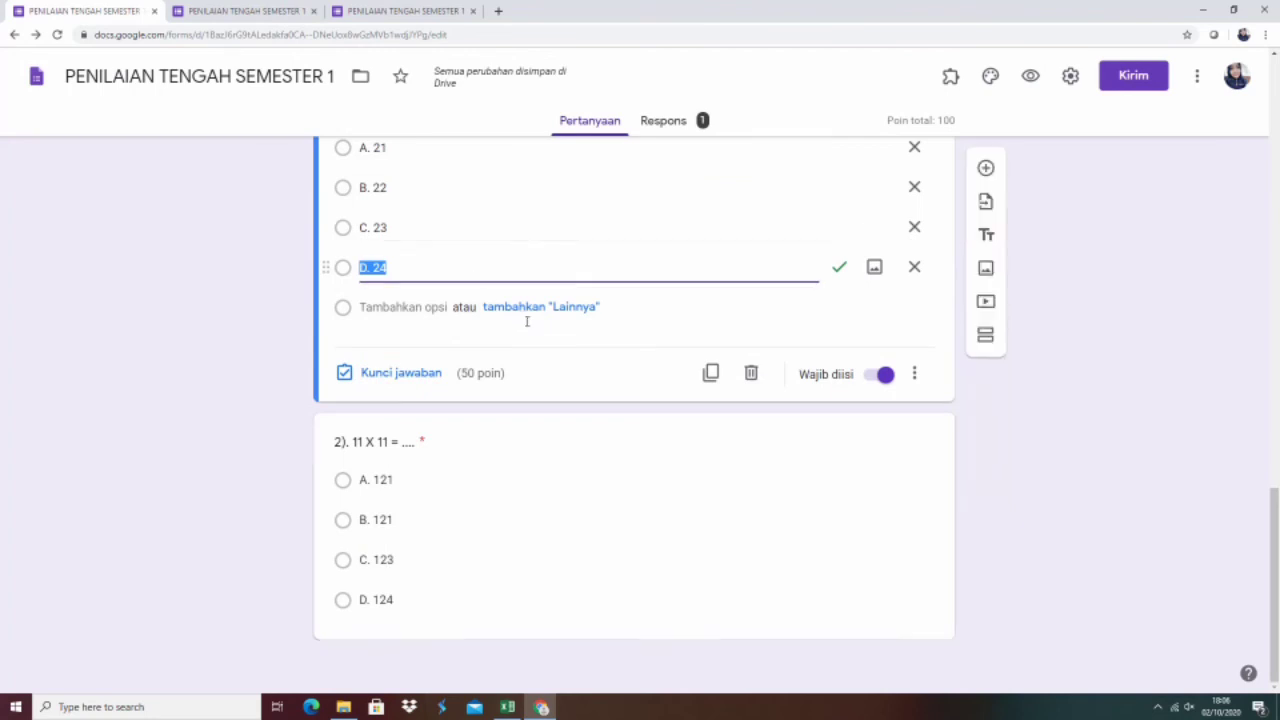
{"action": "left_click", "coordinate": [401, 372]}
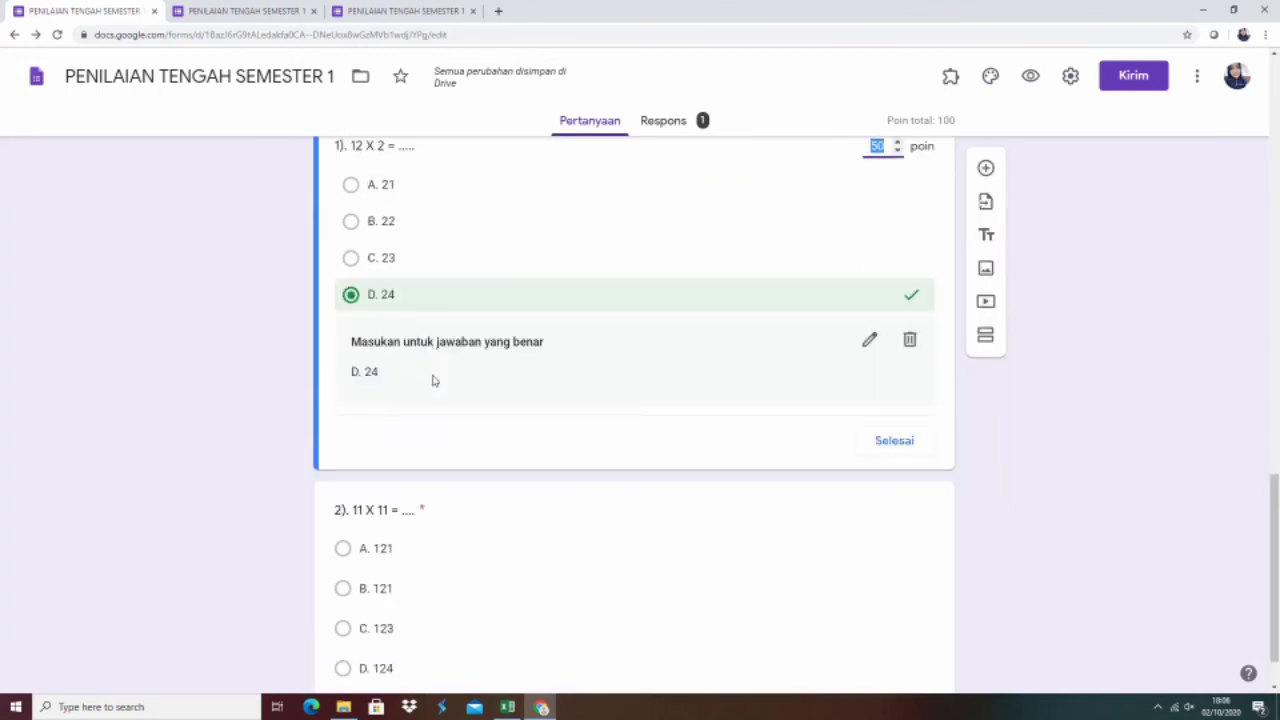
{"action": "left_click", "coordinate": [909, 342]}
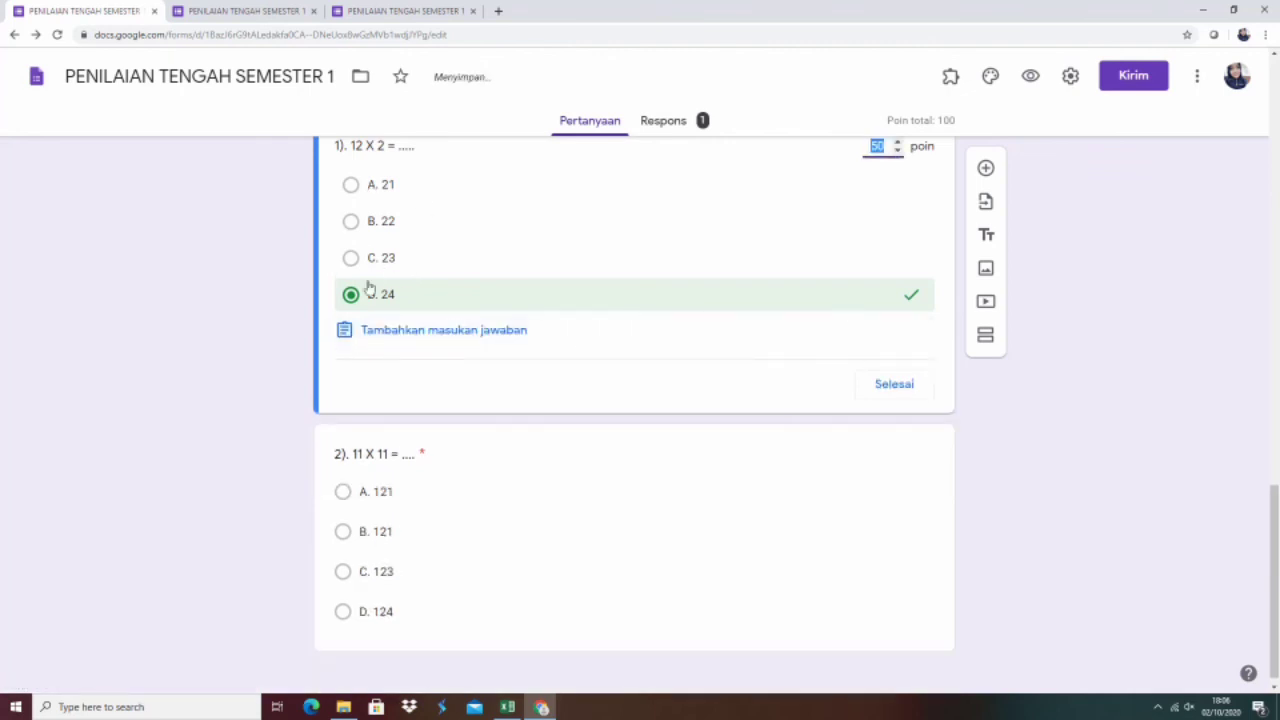
{"action": "left_click", "coordinate": [902, 393]}
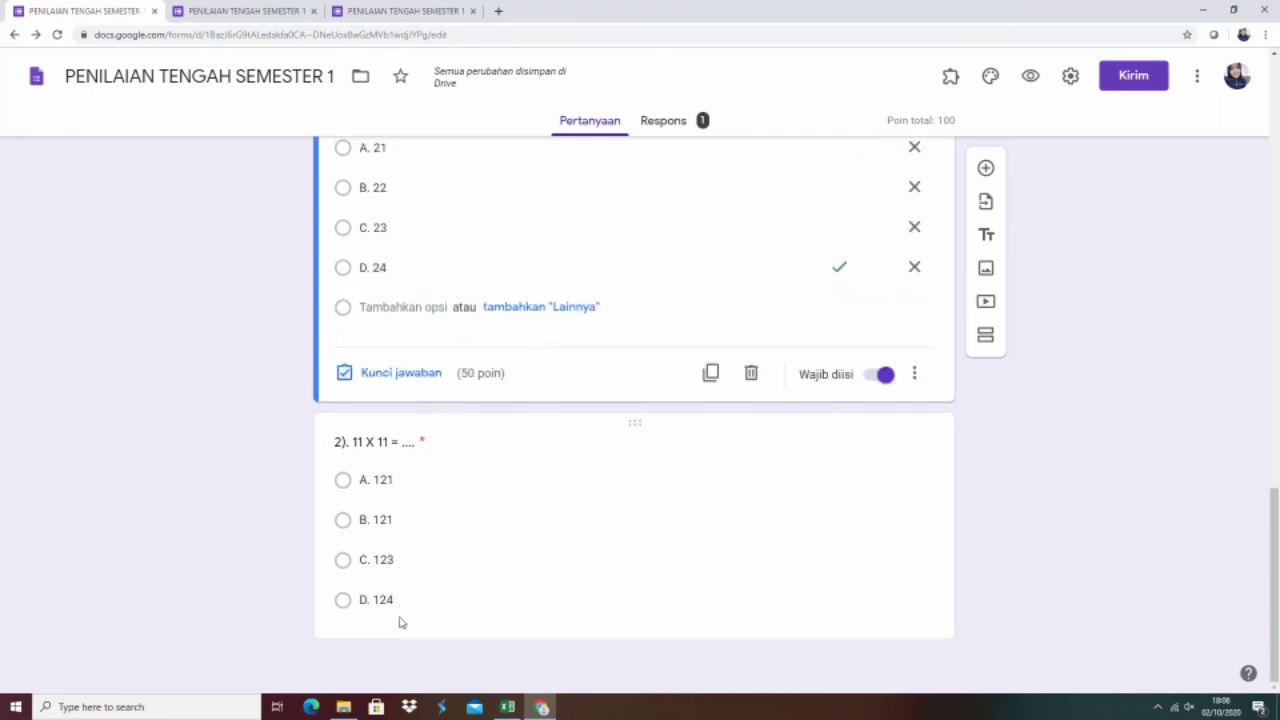
Step: Delete the correct-answer feedback from the answer key of question 2, 11 X 11
{"action": "left_click", "coordinate": [403, 596]}
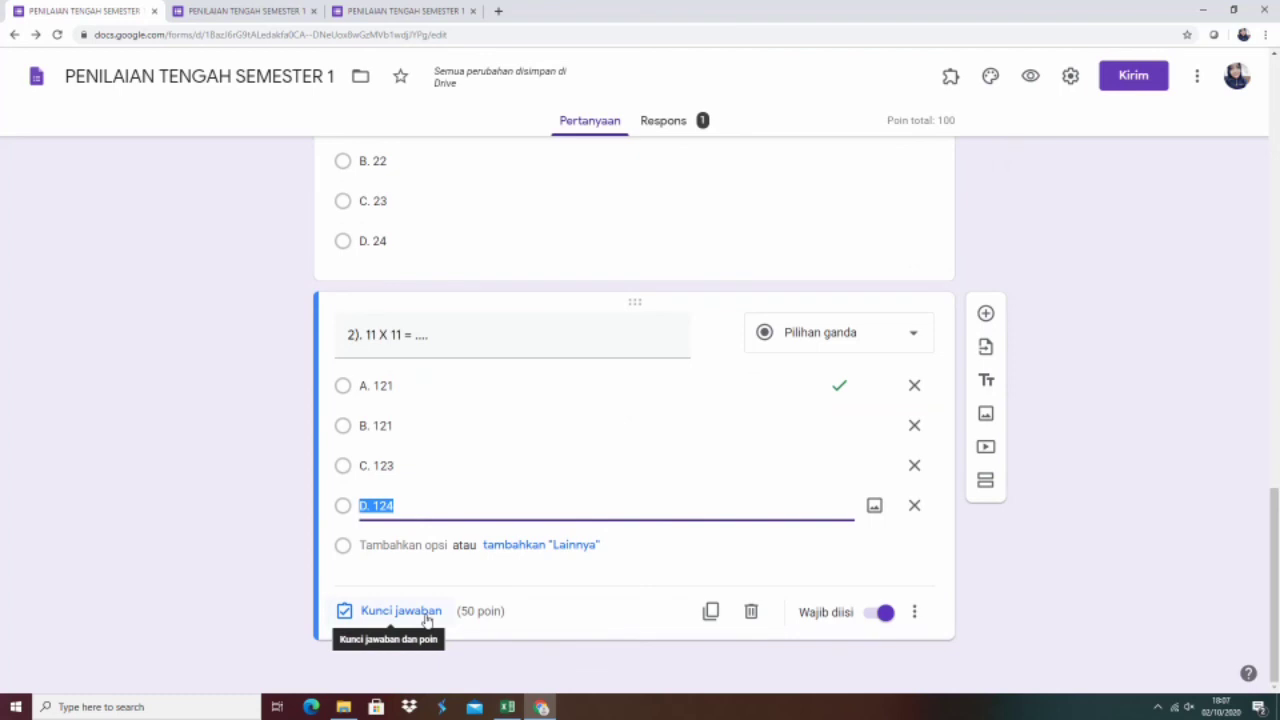
{"action": "left_click", "coordinate": [427, 618]}
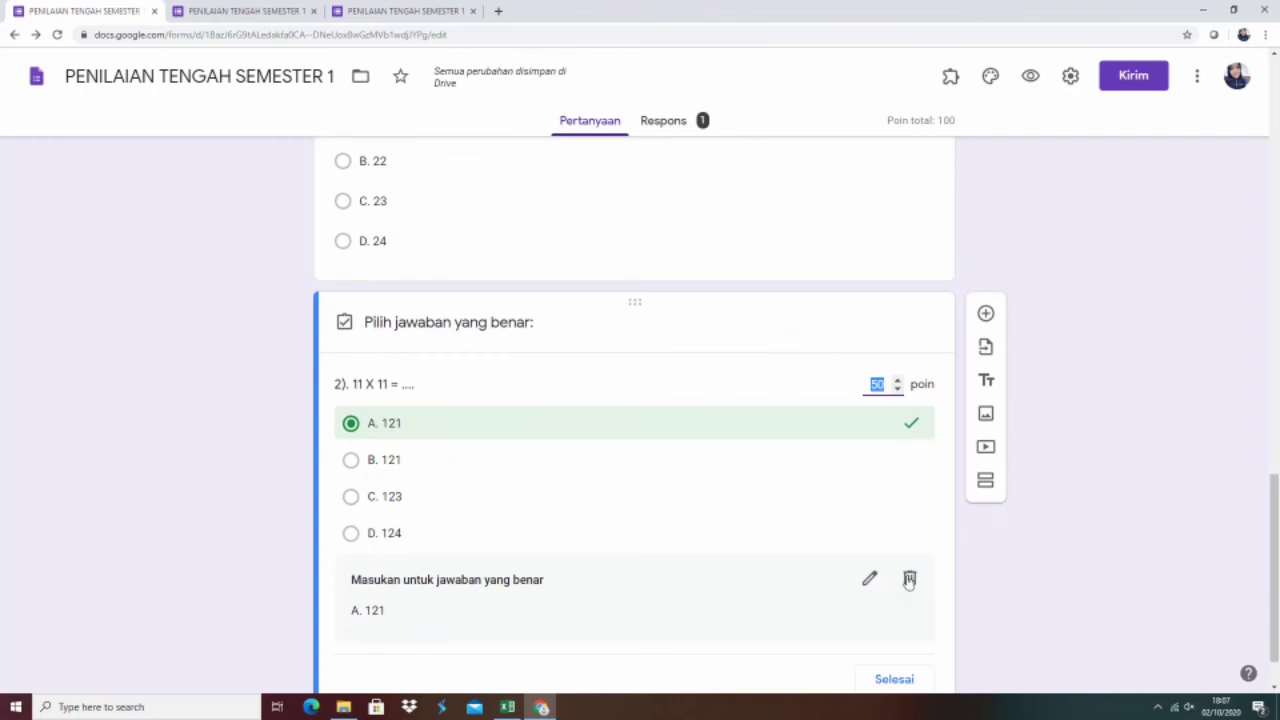
{"action": "left_click", "coordinate": [909, 580]}
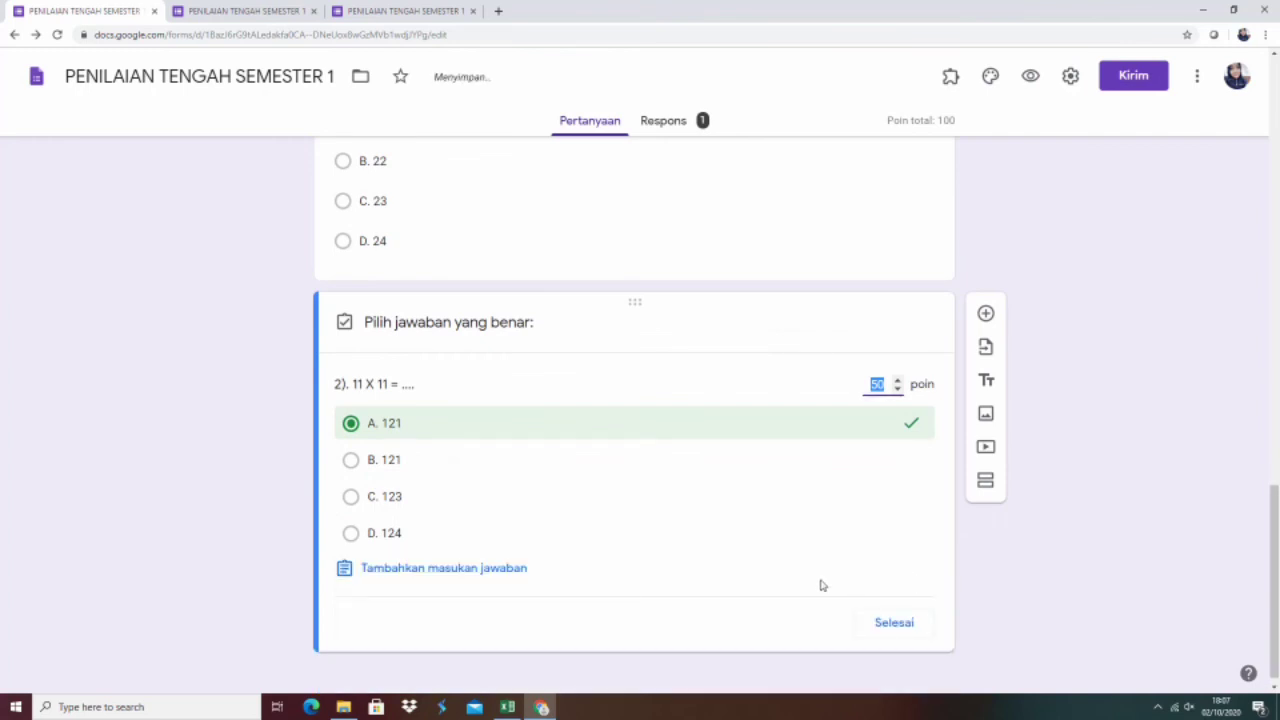
{"action": "left_click", "coordinate": [910, 623]}
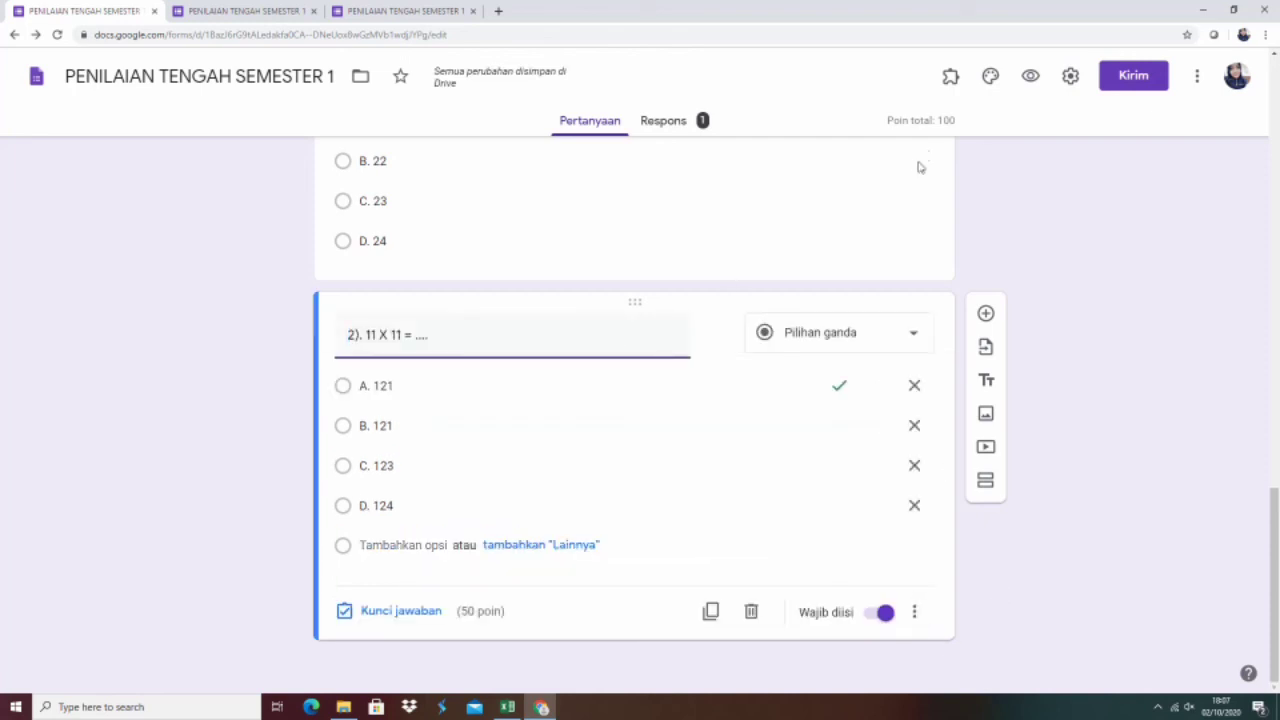
Step: Preview the form again and submit a response with the second student's name and answers D. 24 and A. 121
{"action": "left_click", "coordinate": [1036, 80]}
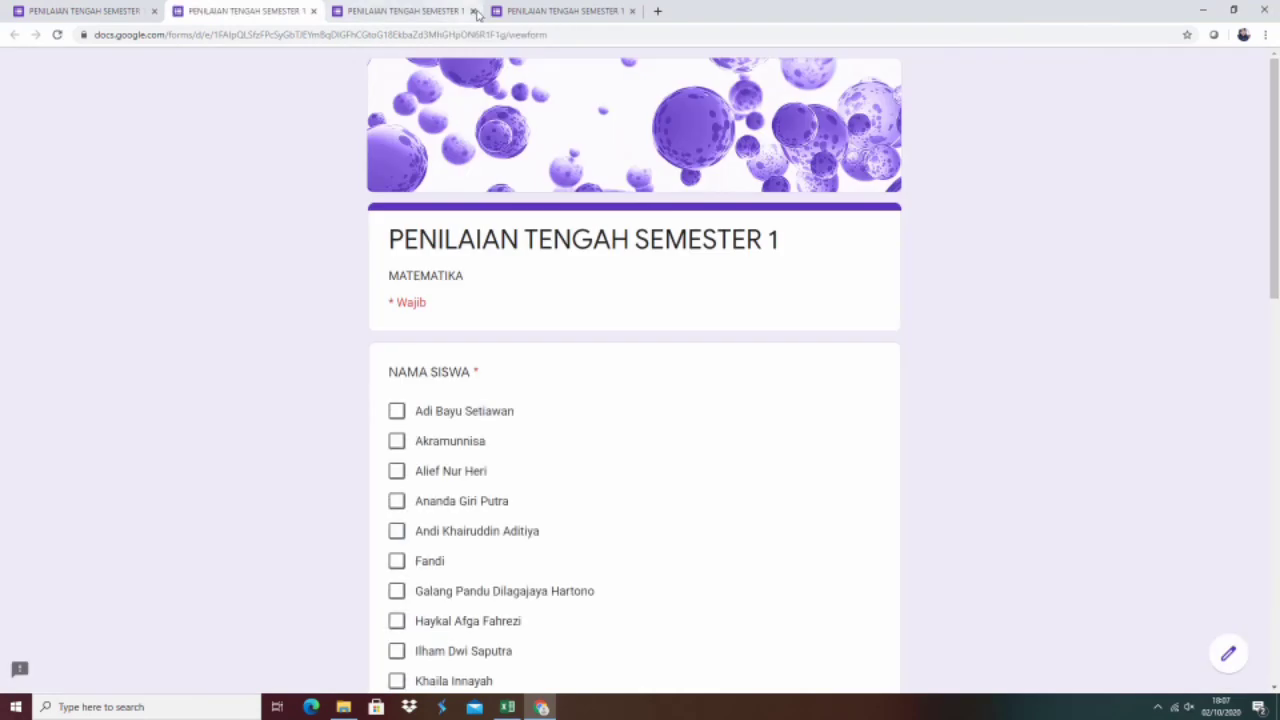
{"action": "left_click", "coordinate": [457, 441]}
{"action": "scroll", "coordinate": [445, 515], "scroll_direction": "down", "scroll_amount": 3}
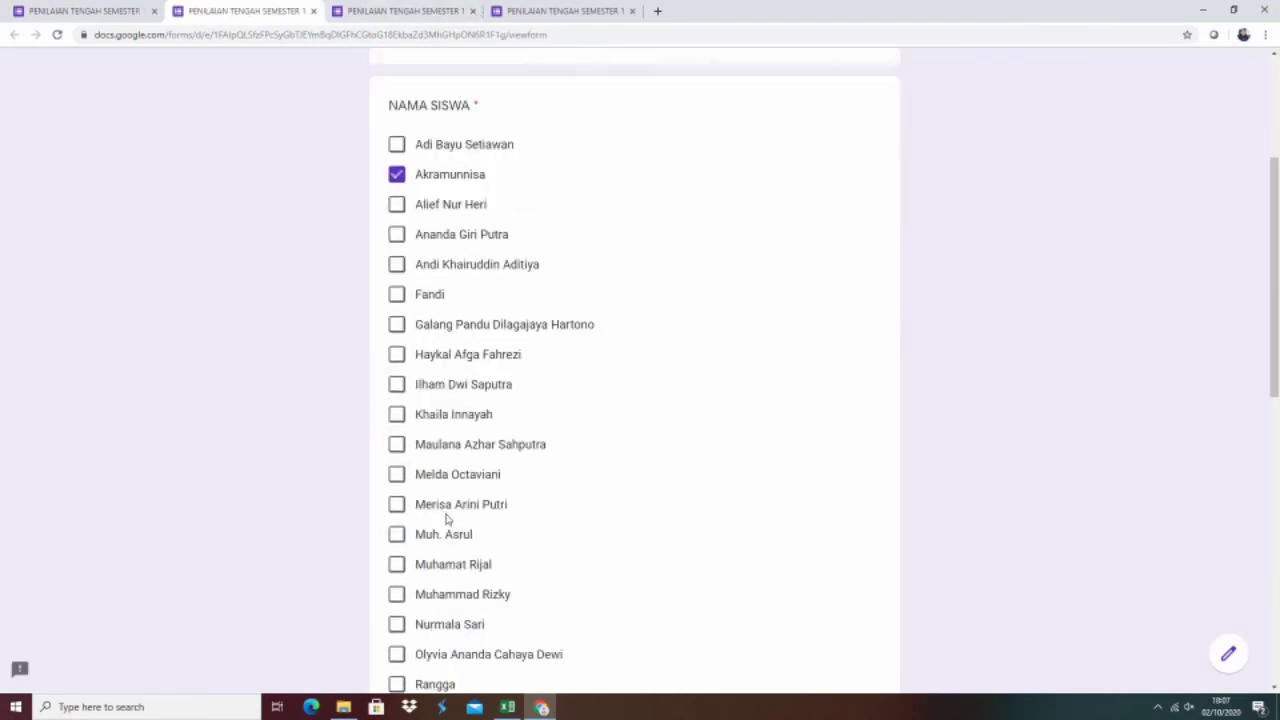
{"action": "scroll", "coordinate": [447, 518], "scroll_direction": "down", "scroll_amount": 7}
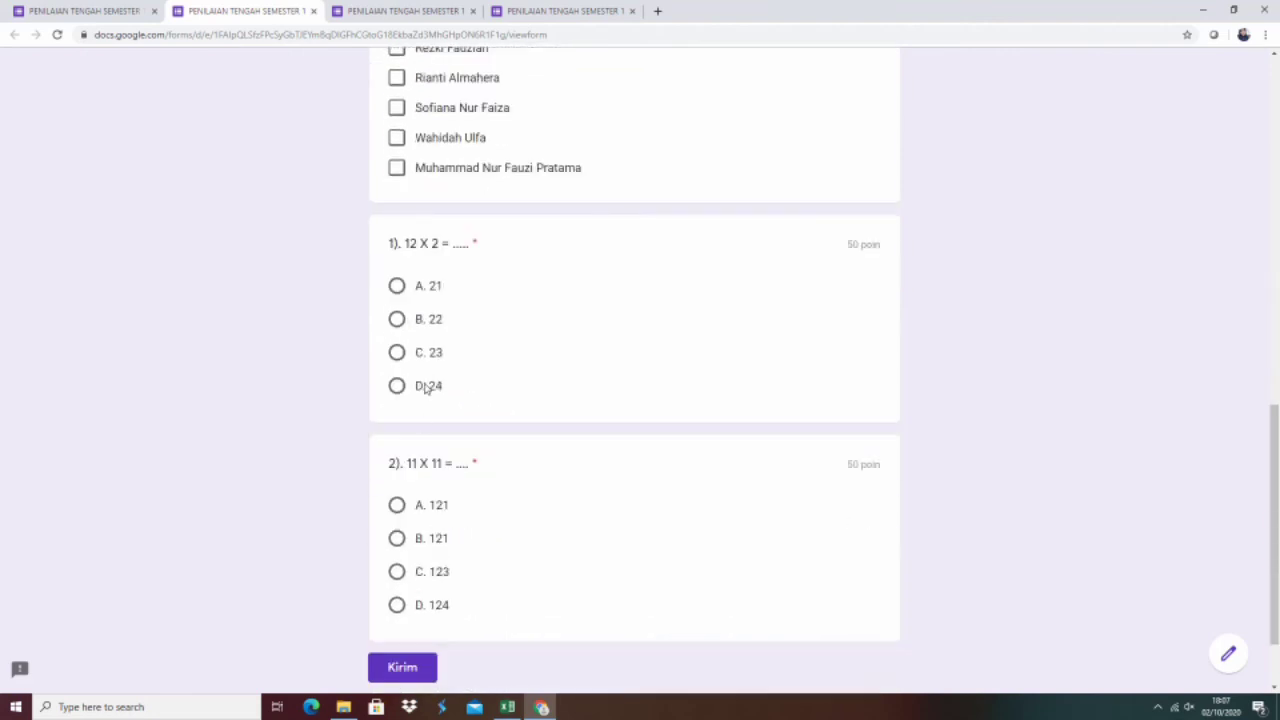
{"action": "left_click", "coordinate": [426, 389]}
{"action": "left_click", "coordinate": [419, 510]}
{"action": "left_click", "coordinate": [393, 680]}
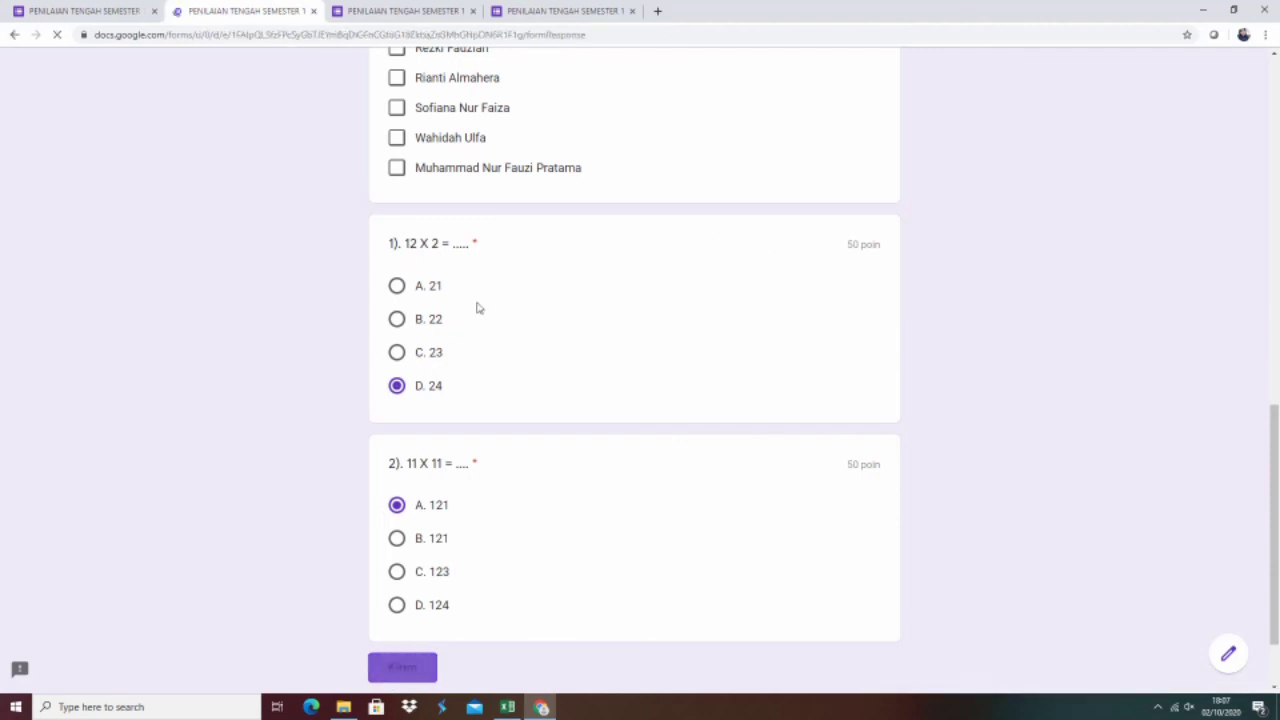
Step: View the second submitted response's score and examine the marking of both questions without answer feedback
{"action": "left_click", "coordinate": [484, 340]}
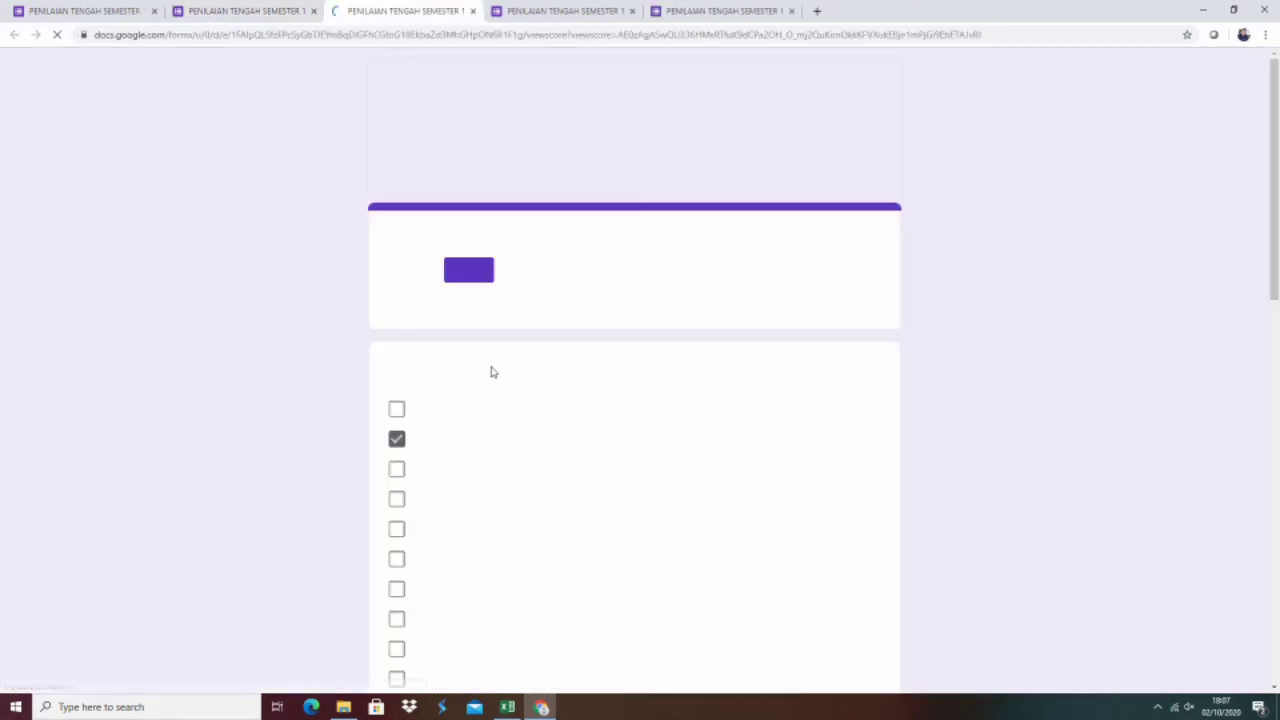
{"action": "scroll", "coordinate": [519, 501], "scroll_direction": "down", "scroll_amount": 8}
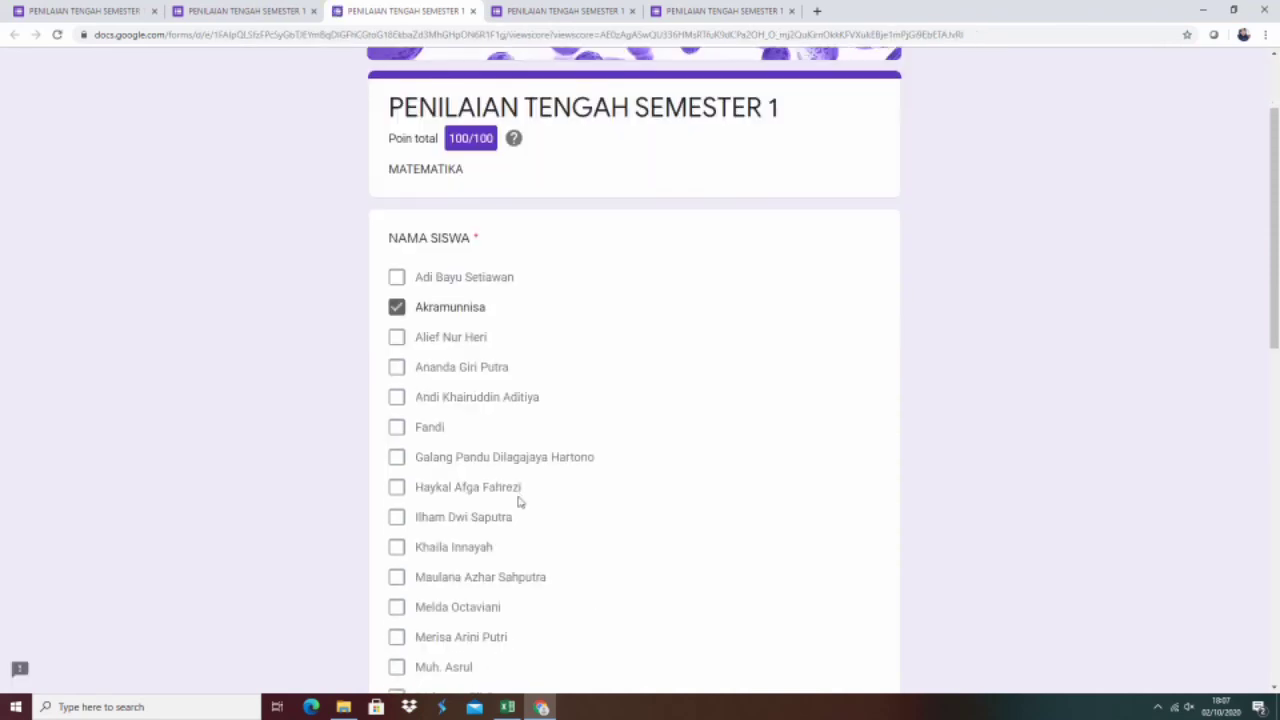
{"action": "scroll", "coordinate": [519, 501], "scroll_direction": "down", "scroll_amount": 1}
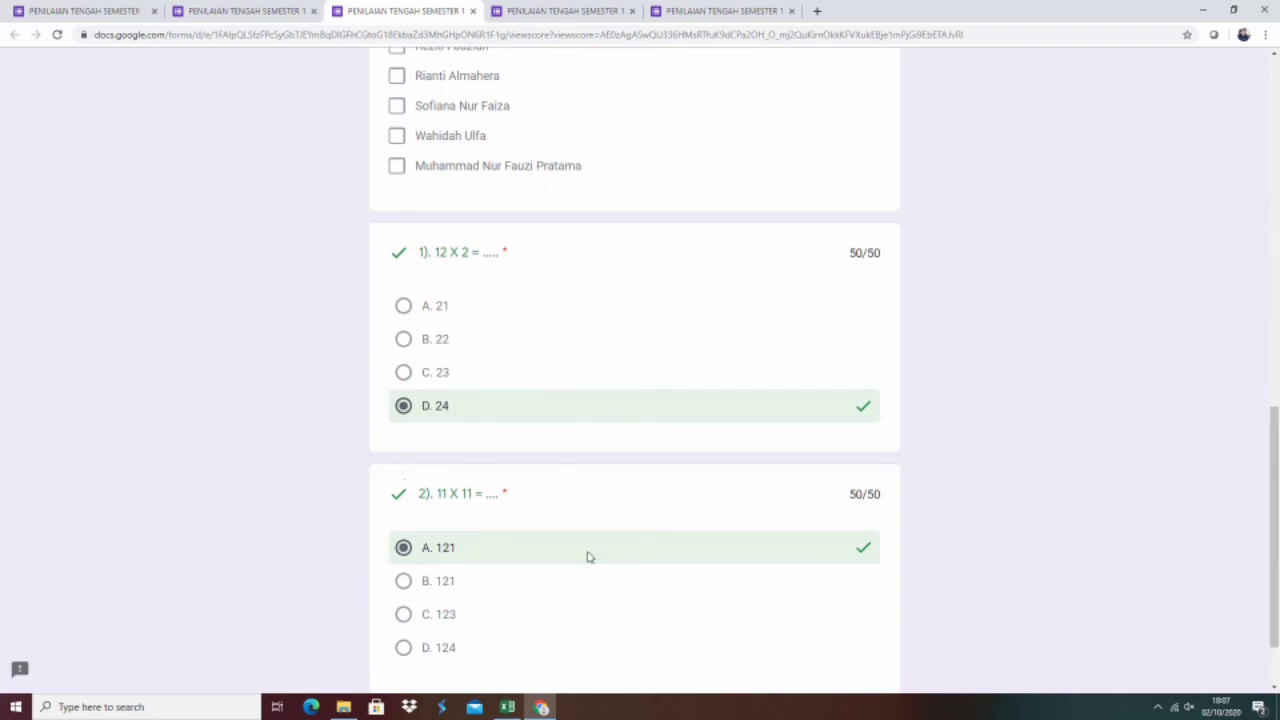
{"action": "scroll", "coordinate": [590, 552], "scroll_direction": "down", "scroll_amount": 1}
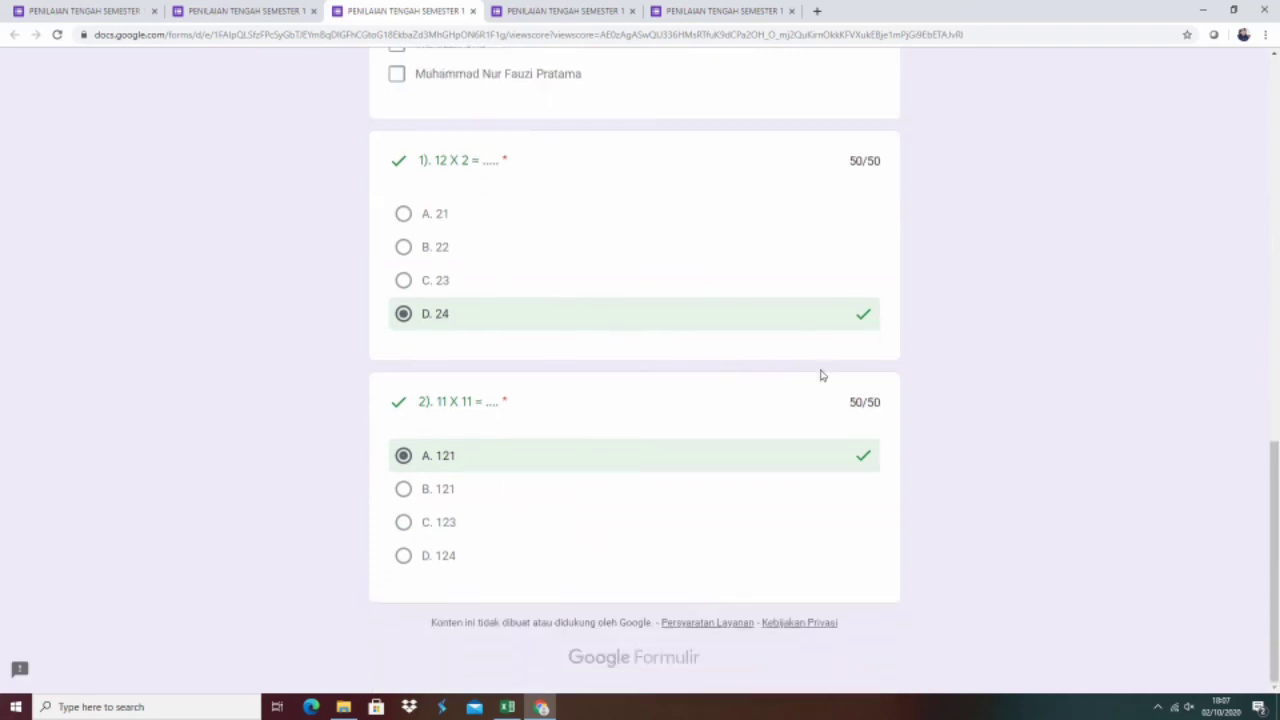
{"action": "scroll", "coordinate": [706, 526], "scroll_direction": "up", "scroll_amount": 3}
{"action": "scroll", "coordinate": [703, 528], "scroll_direction": "up", "scroll_amount": 8}
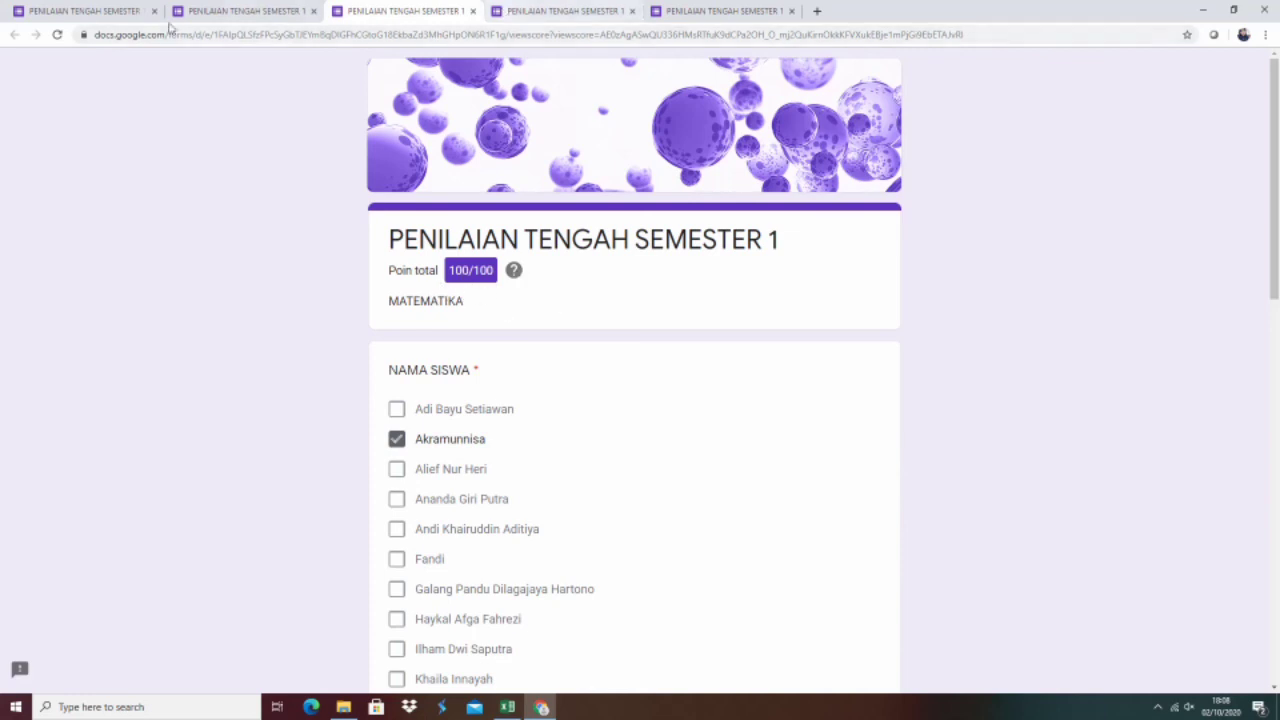
Step: Return to the form editor and examine the response summary with its point distribution and student-name chart
{"action": "left_click", "coordinate": [104, 12]}
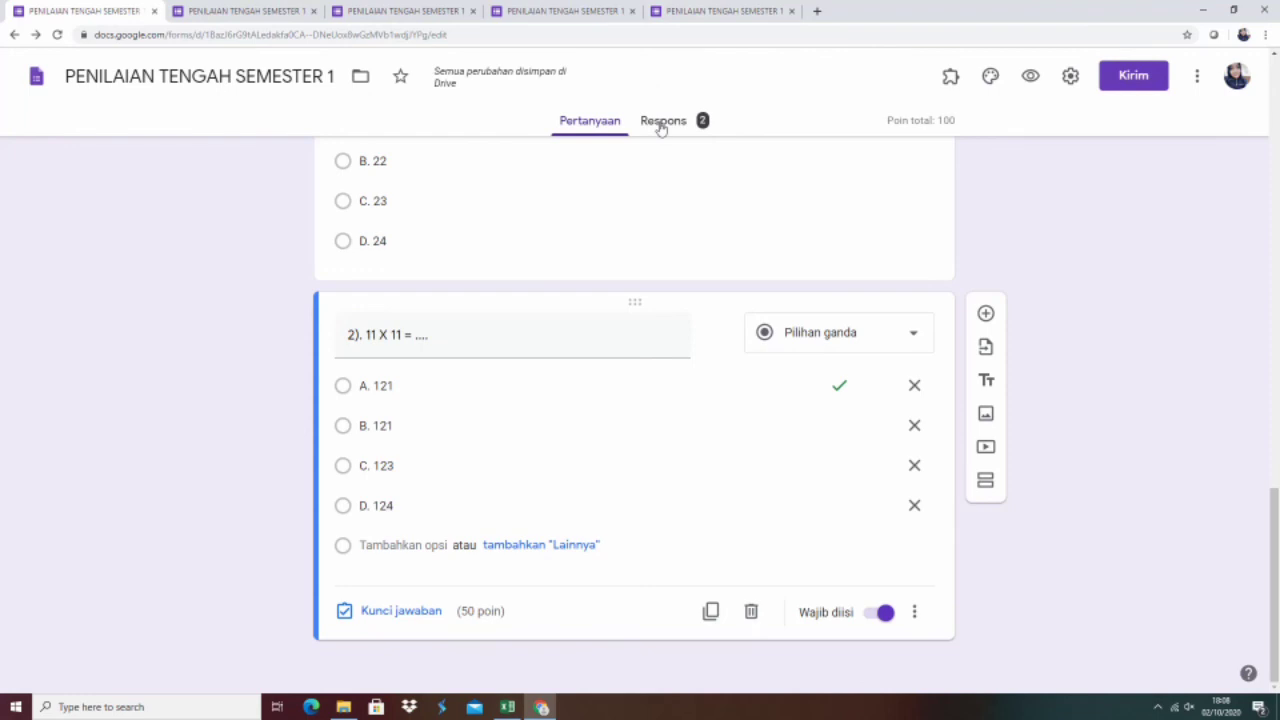
{"action": "scroll", "coordinate": [829, 343], "scroll_direction": "up", "scroll_amount": 3}
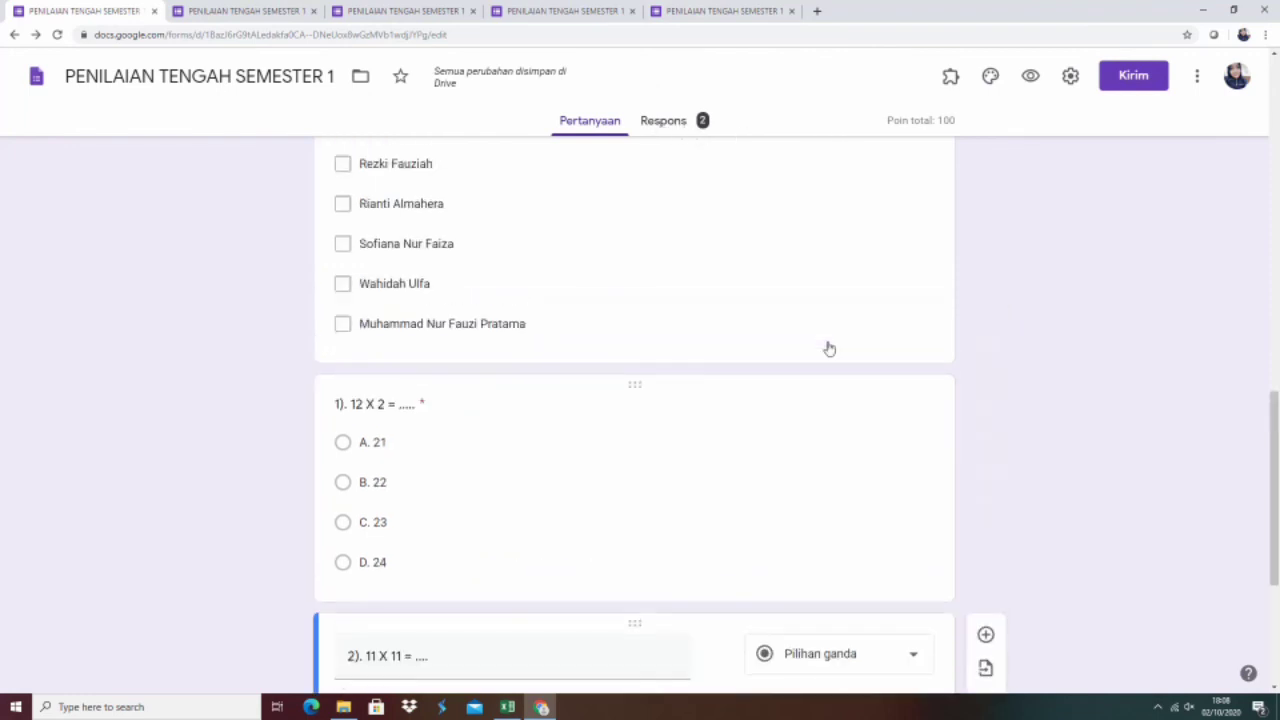
{"action": "scroll", "coordinate": [829, 348], "scroll_direction": "up", "scroll_amount": 4}
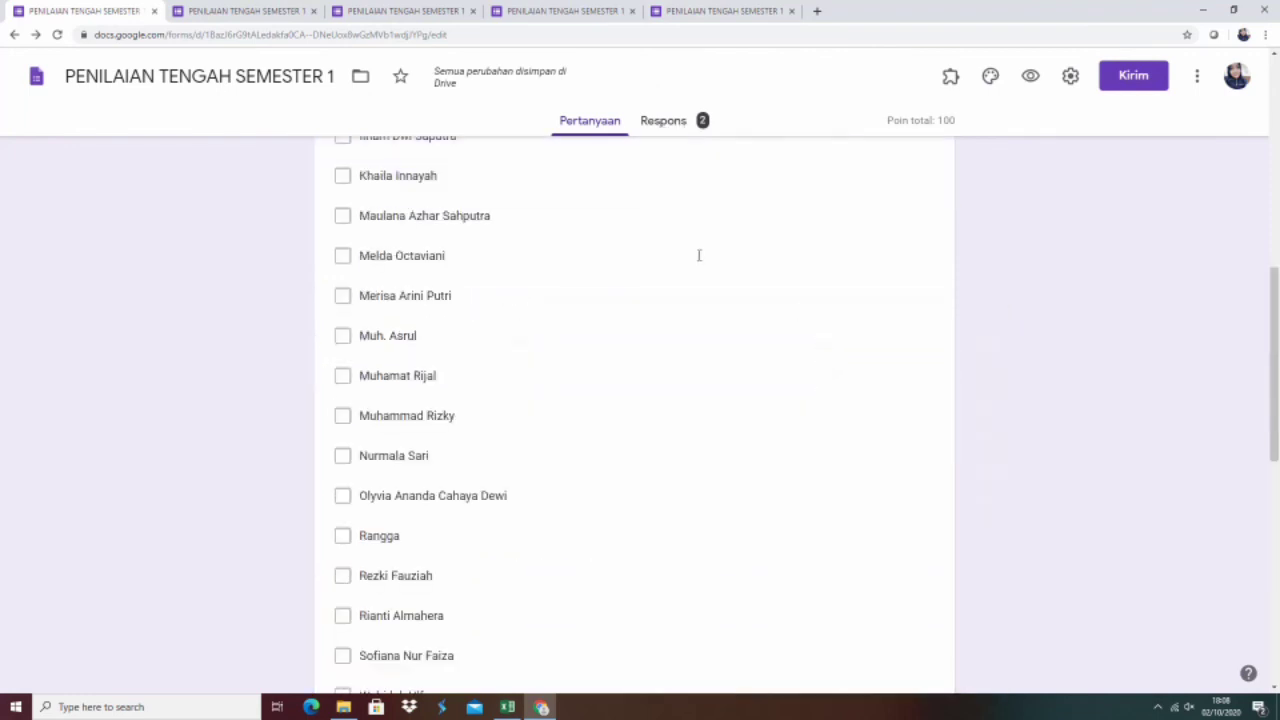
{"action": "left_click", "coordinate": [670, 122]}
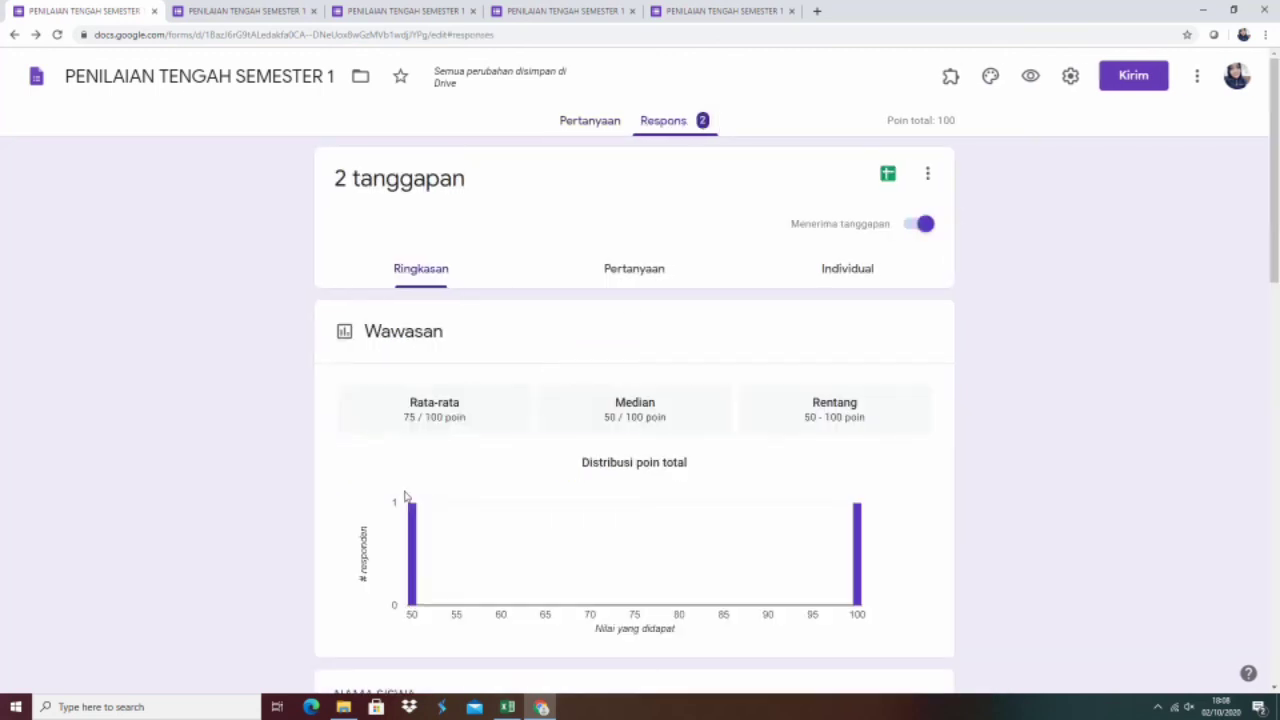
{"action": "scroll", "coordinate": [405, 495], "scroll_direction": "down", "scroll_amount": 3}
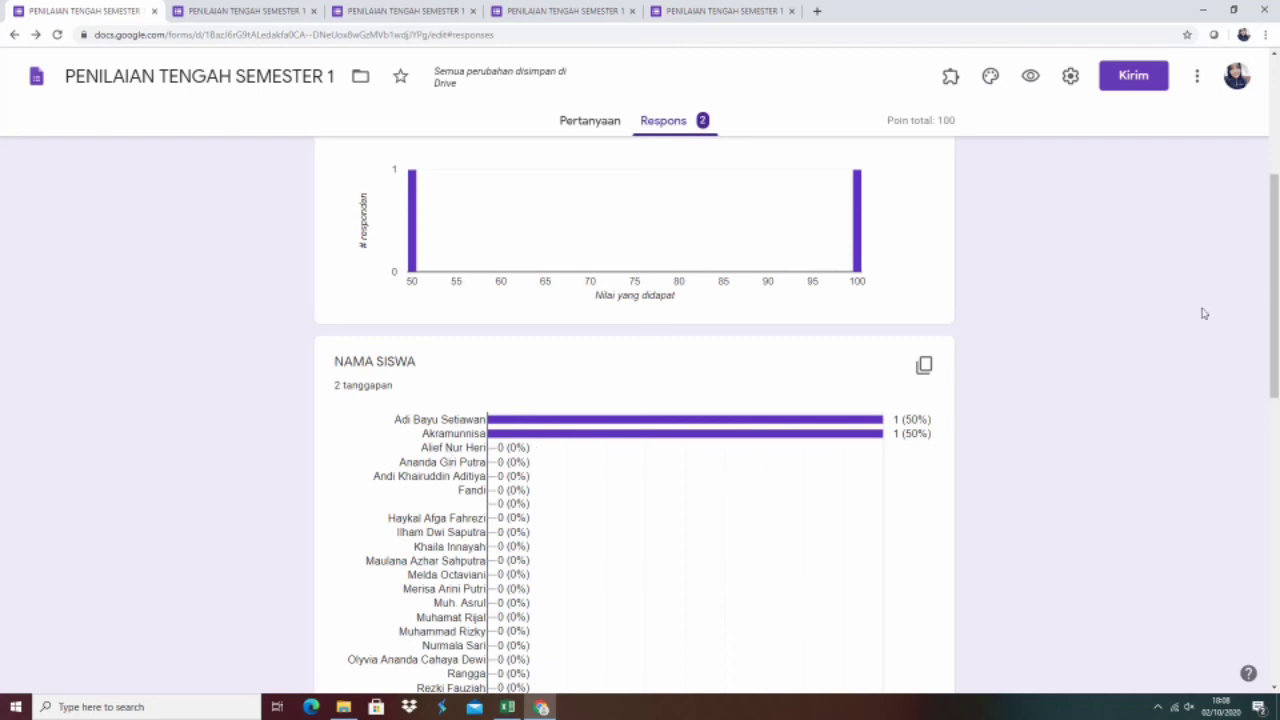
{"action": "scroll", "coordinate": [602, 384], "scroll_direction": "up", "scroll_amount": 3}
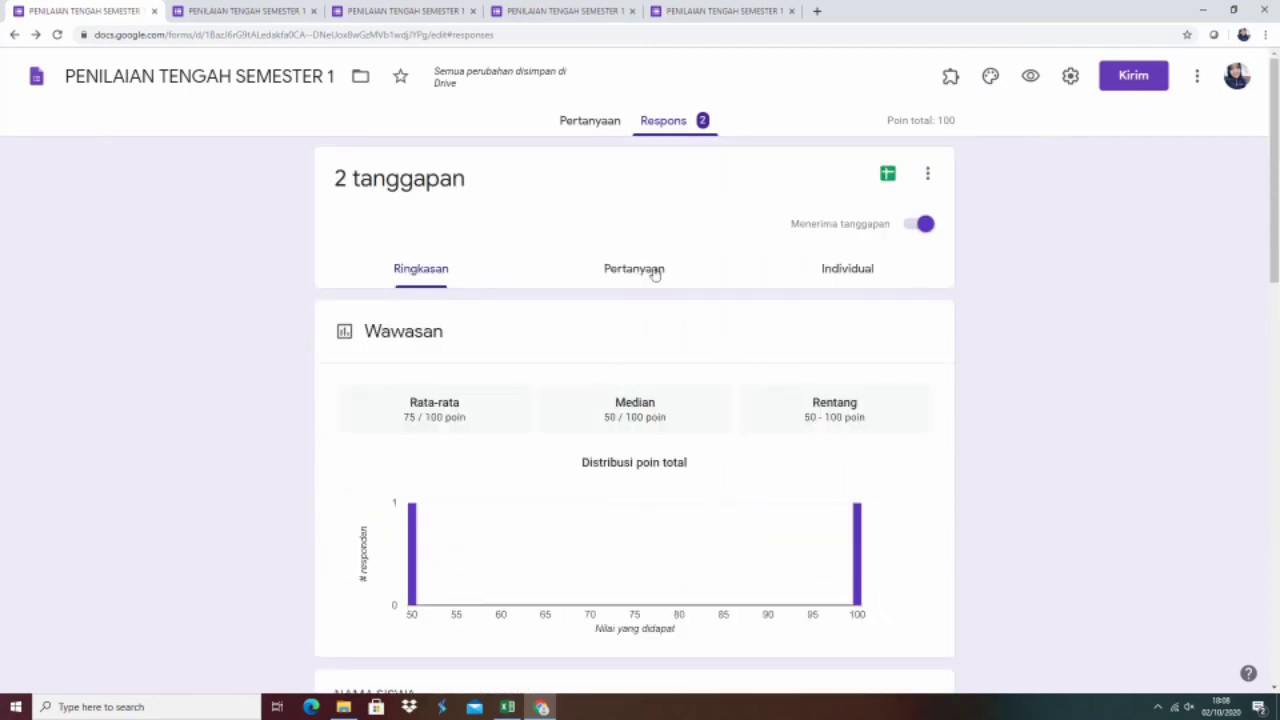
Step: View the individual responses one by one and check each student's total score
{"action": "left_click", "coordinate": [849, 272]}
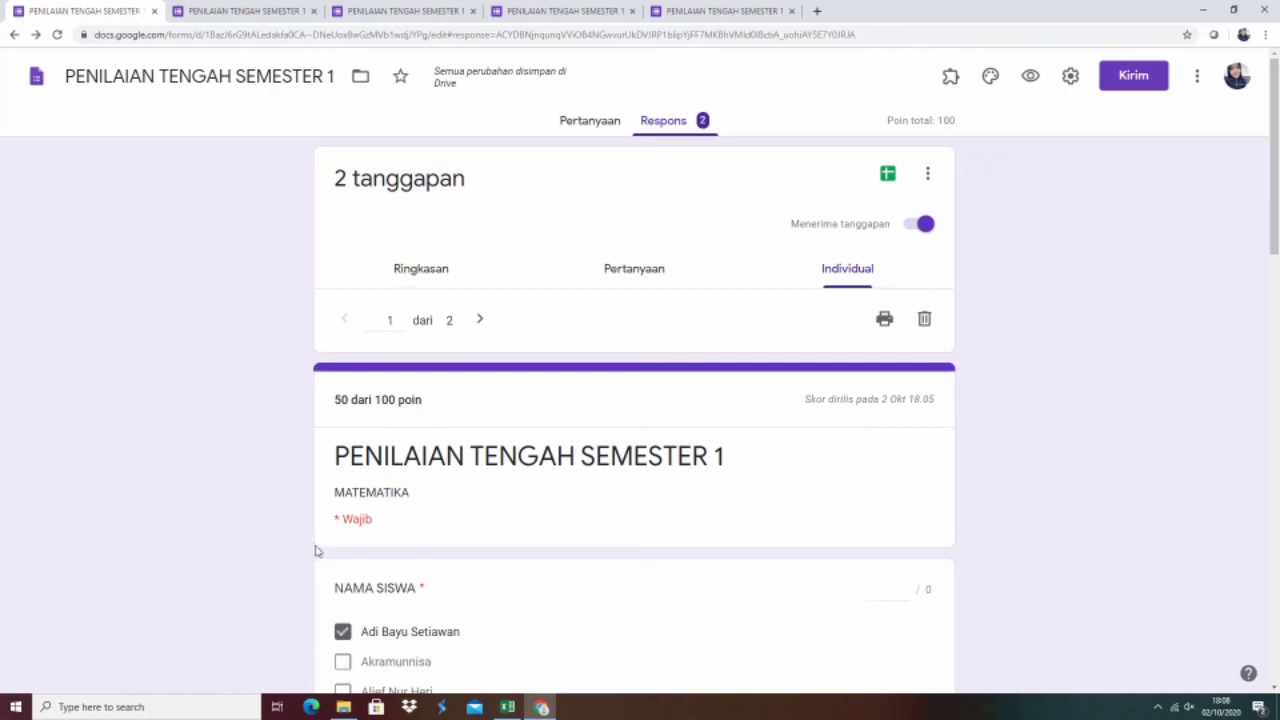
{"action": "scroll", "coordinate": [359, 575], "scroll_direction": "down", "scroll_amount": 3}
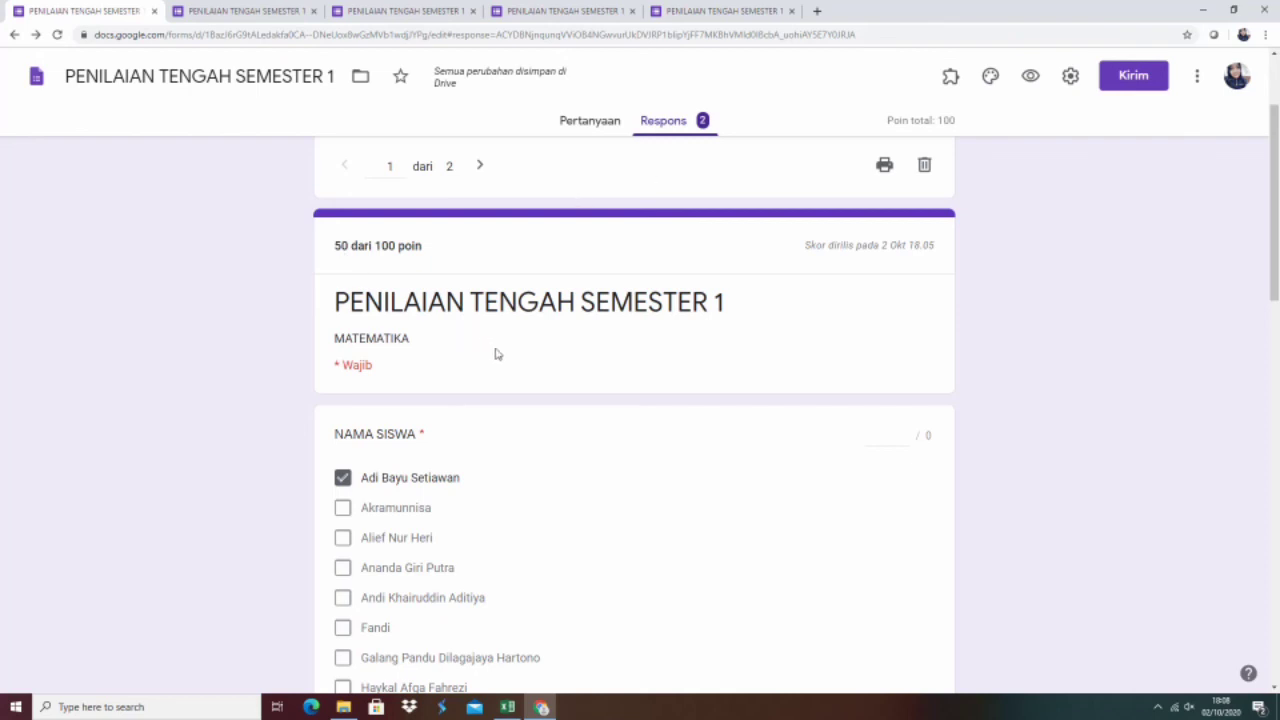
{"action": "left_click", "coordinate": [483, 165]}
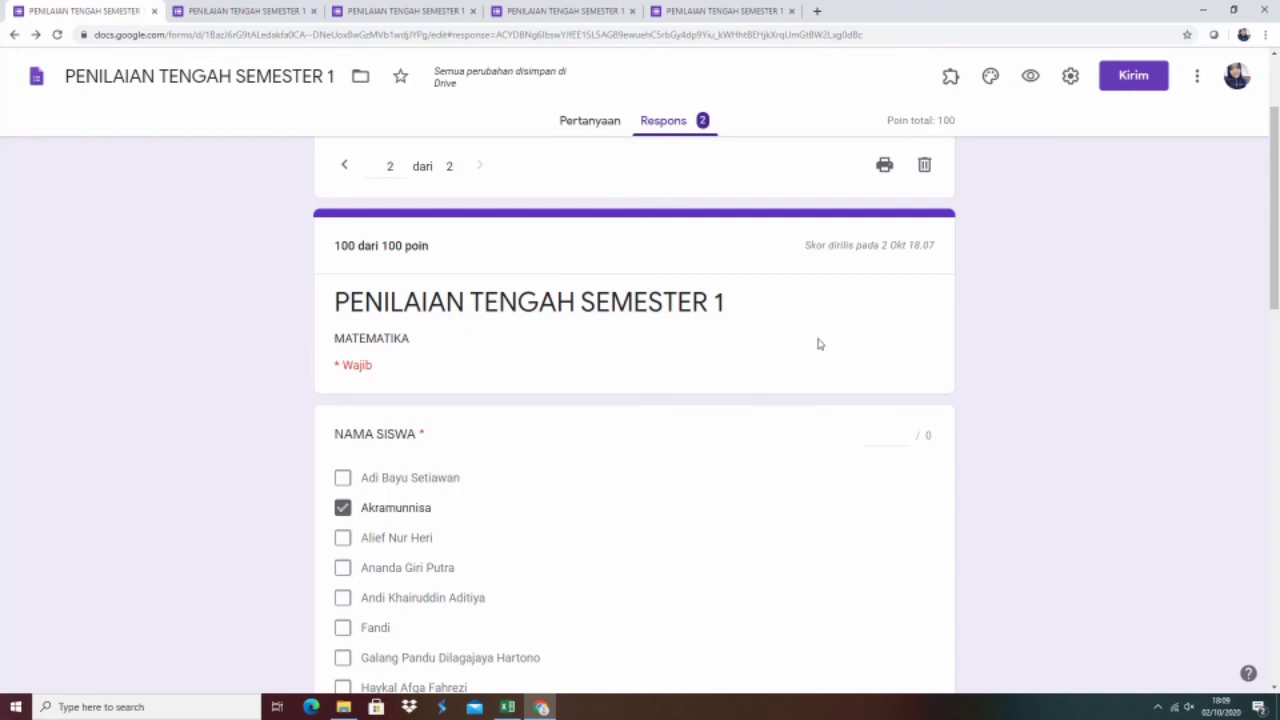
{"action": "scroll", "coordinate": [825, 345], "scroll_direction": "up", "scroll_amount": 2}
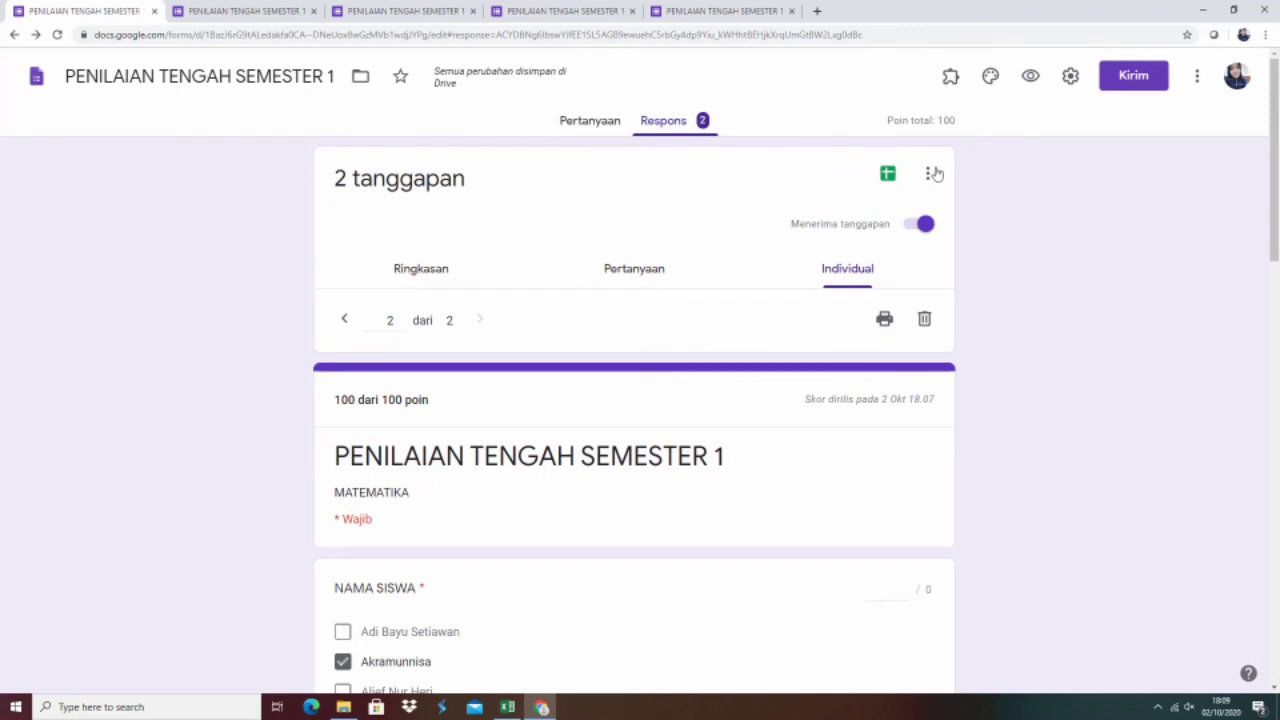
Step: Delete all collected responses from the form and confirm the deletion
{"action": "left_click", "coordinate": [933, 174]}
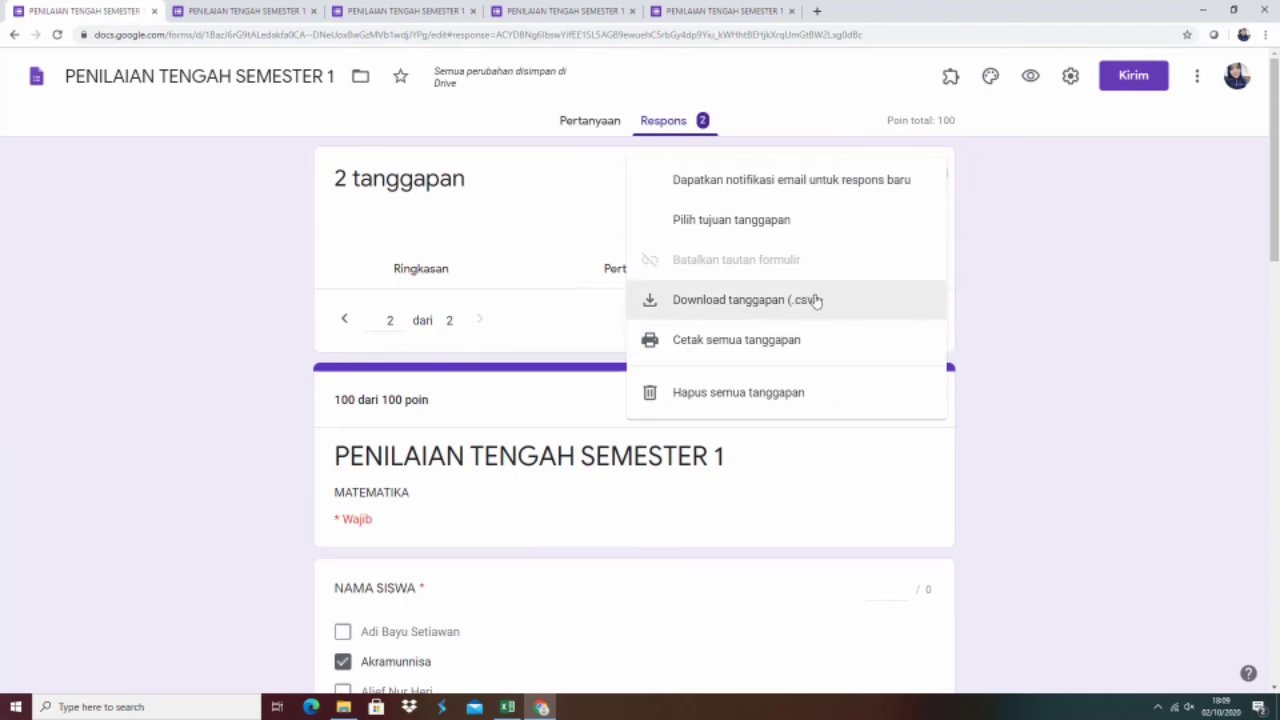
{"action": "left_click", "coordinate": [1117, 342]}
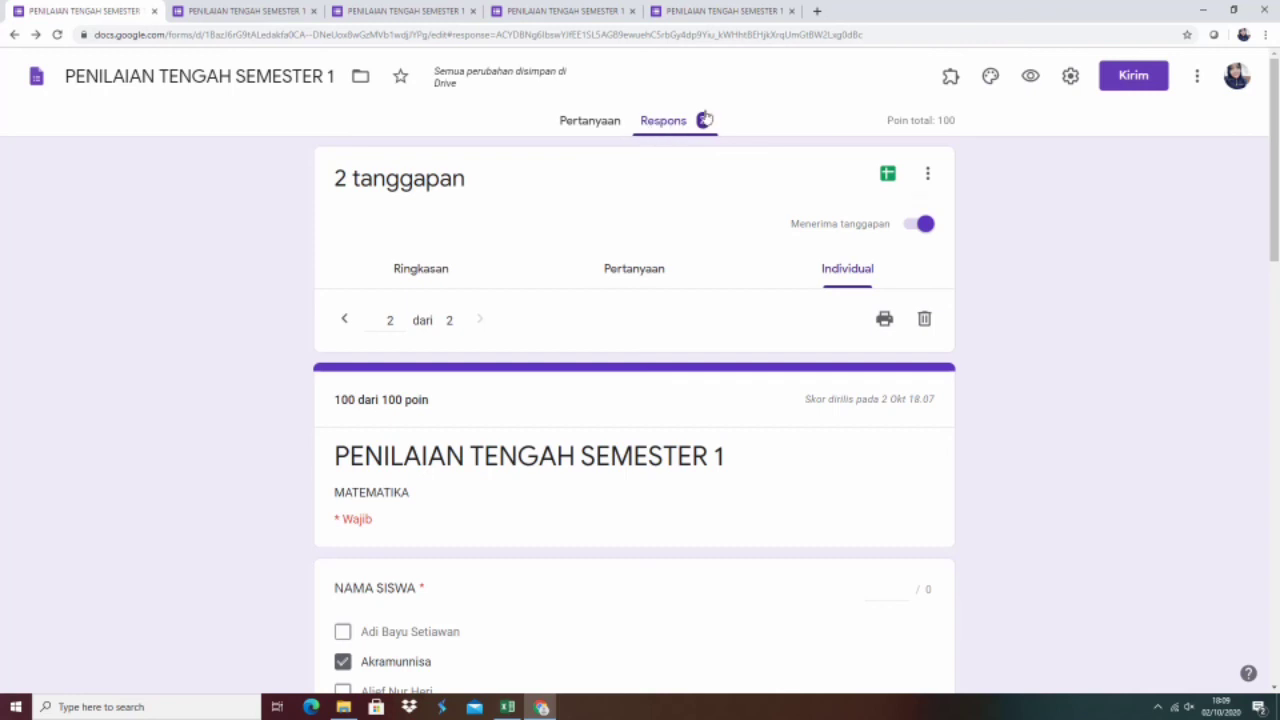
{"action": "left_click", "coordinate": [927, 177]}
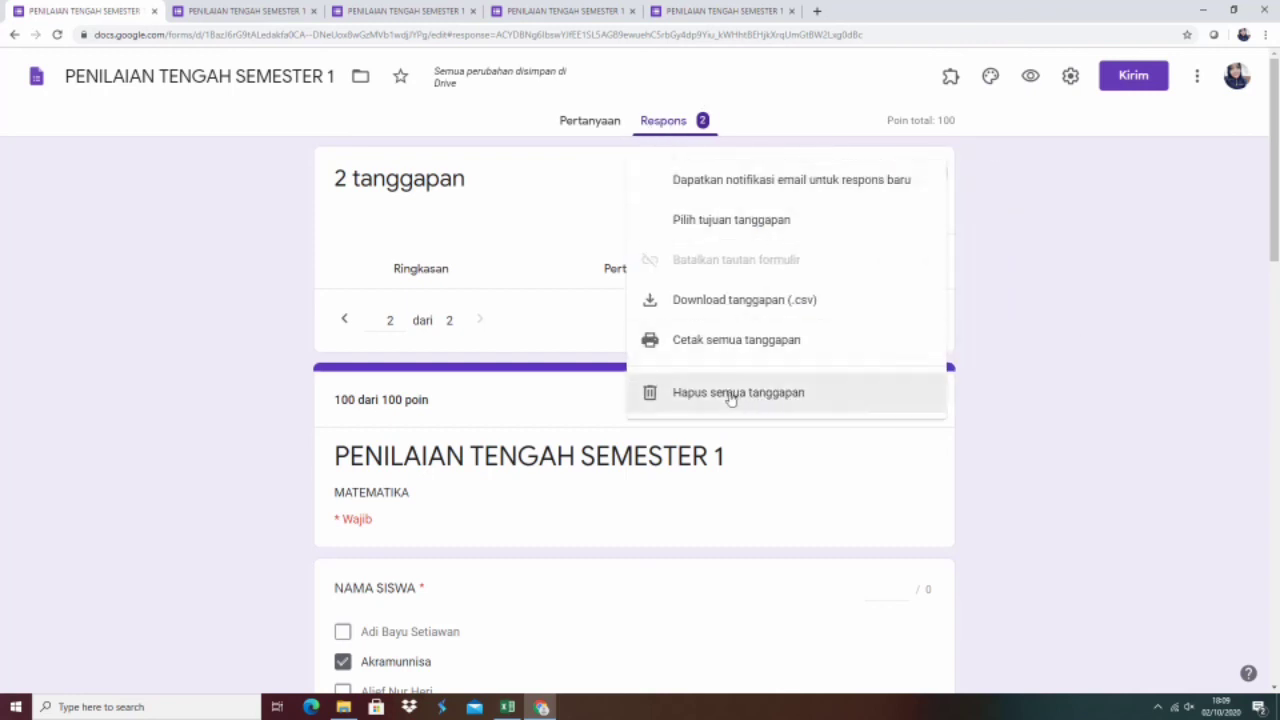
{"action": "left_click", "coordinate": [731, 395]}
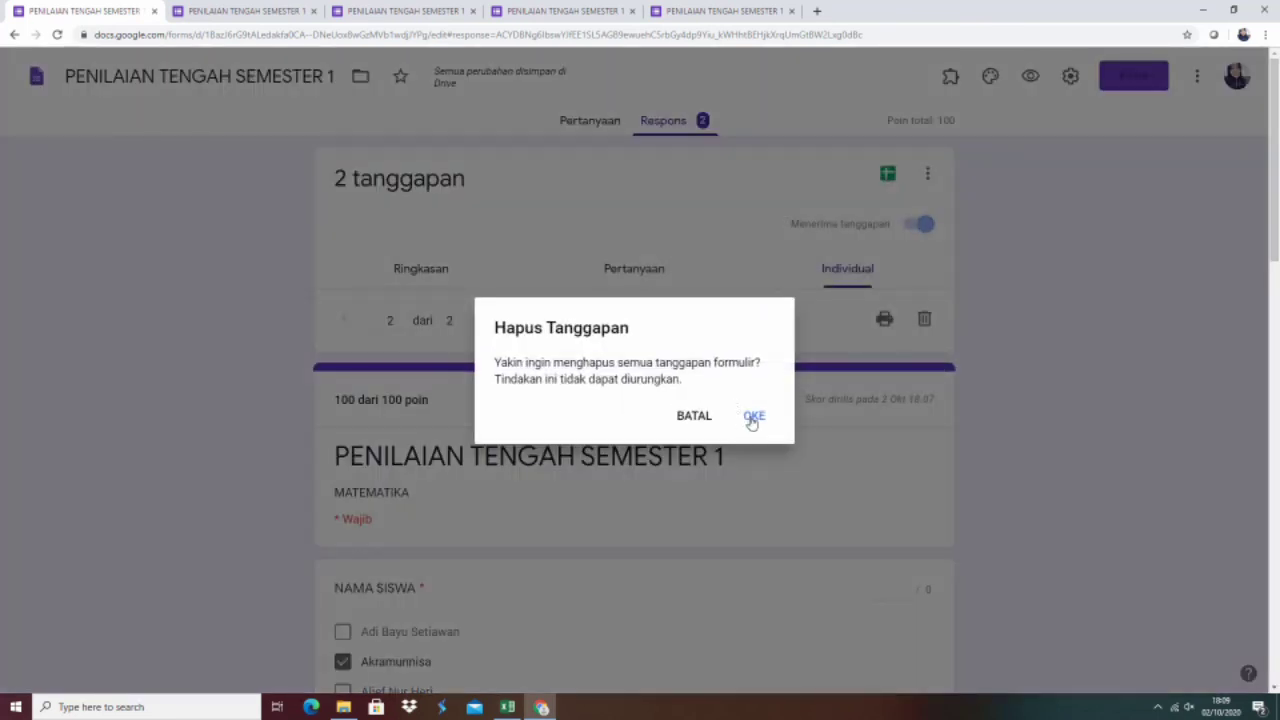
{"action": "left_click", "coordinate": [752, 418]}
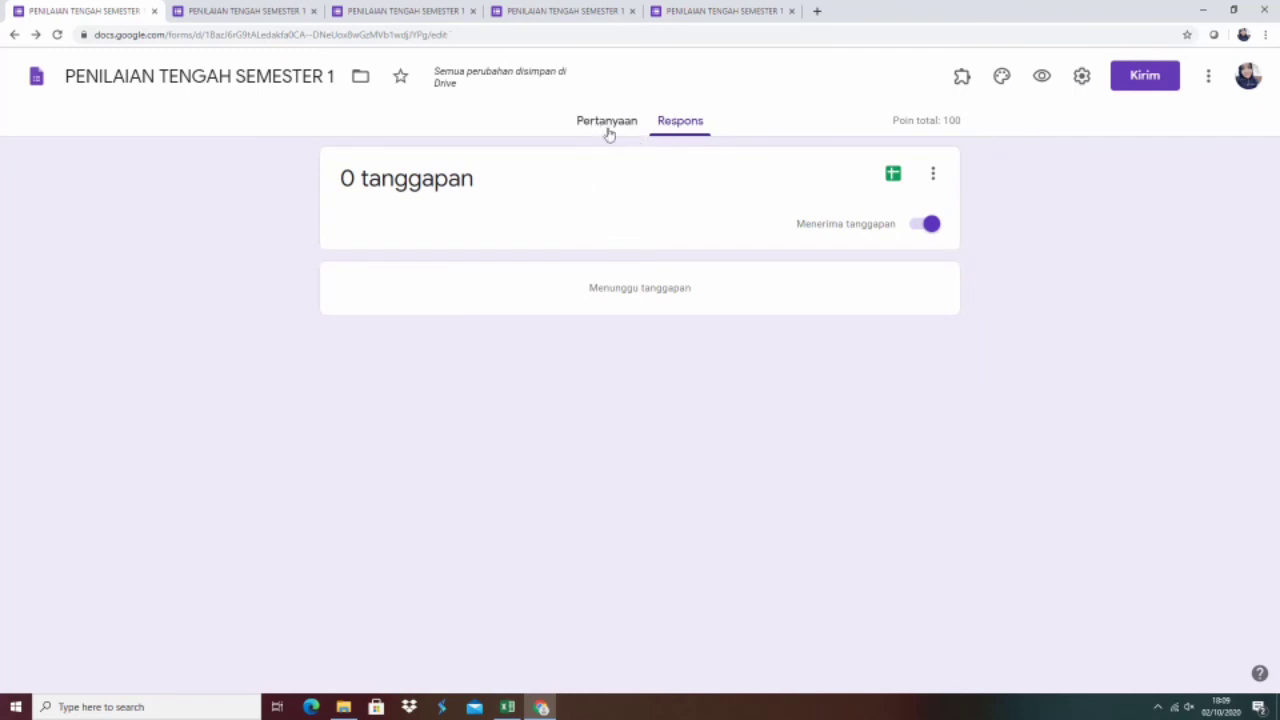
Step: Return to the form's questions, shorten the form's sharing URL and copy the link
{"action": "left_click", "coordinate": [607, 128]}
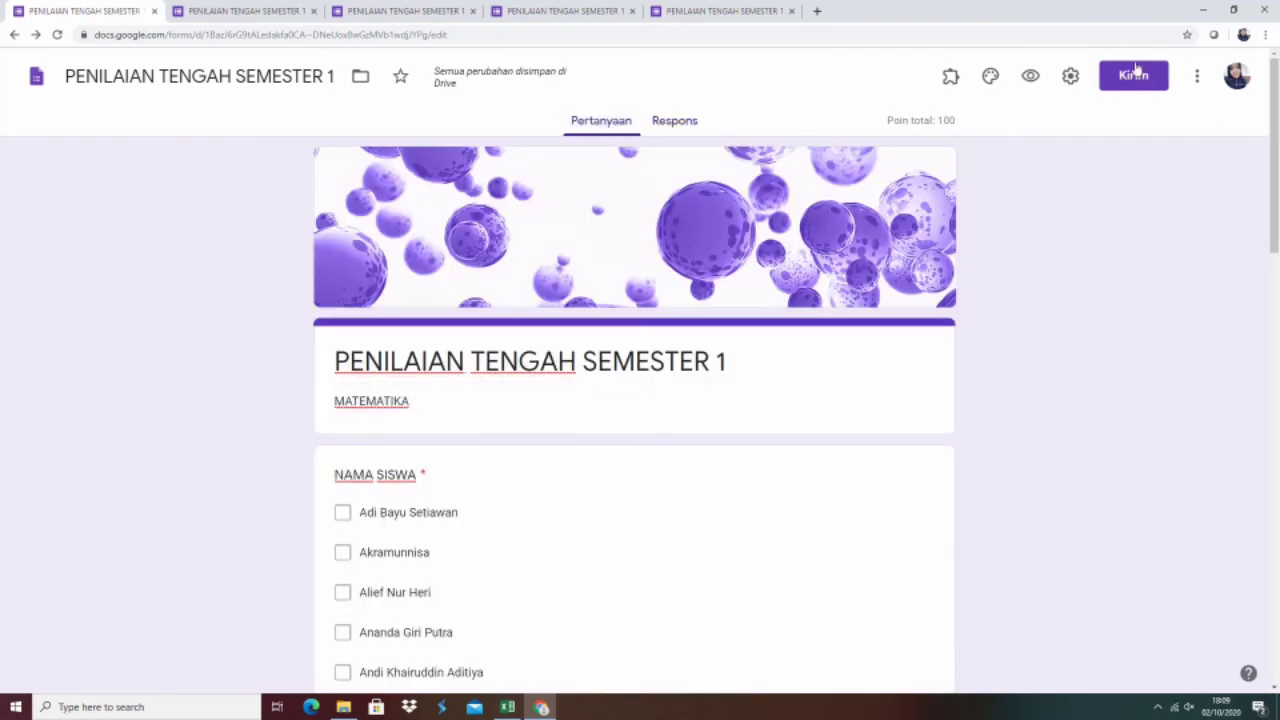
{"action": "left_click", "coordinate": [1134, 77]}
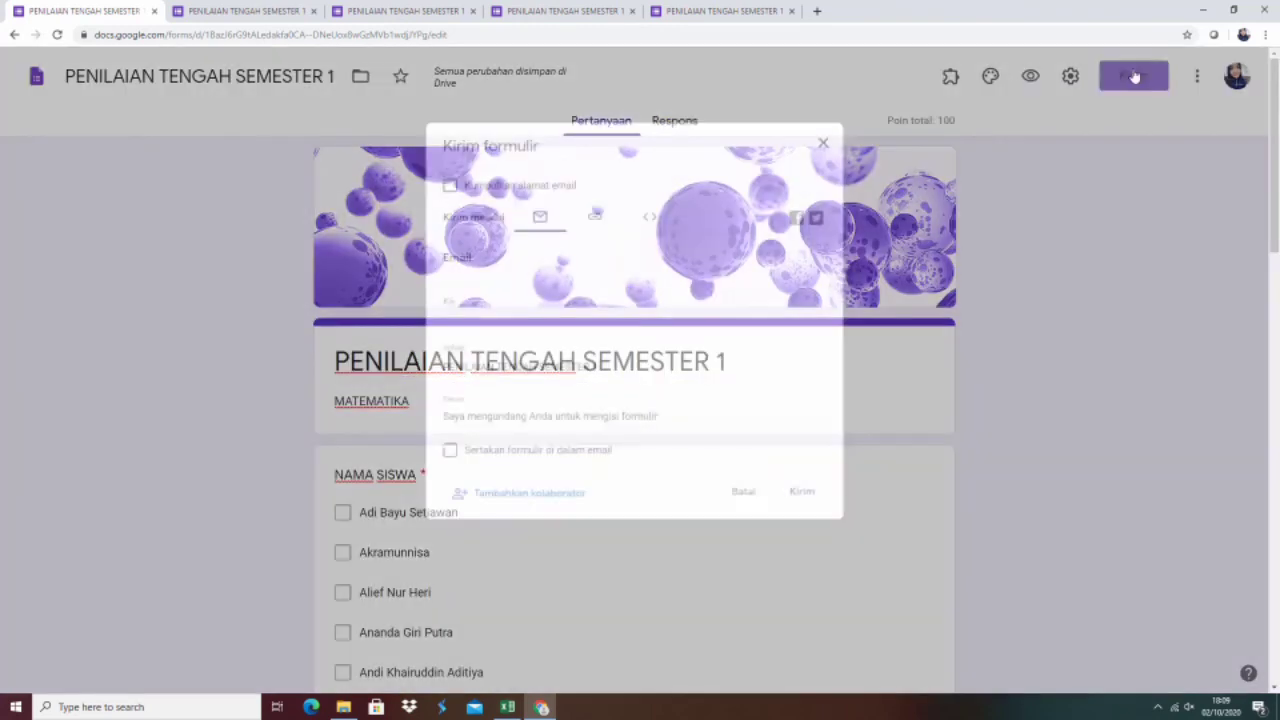
{"action": "left_click", "coordinate": [587, 199]}
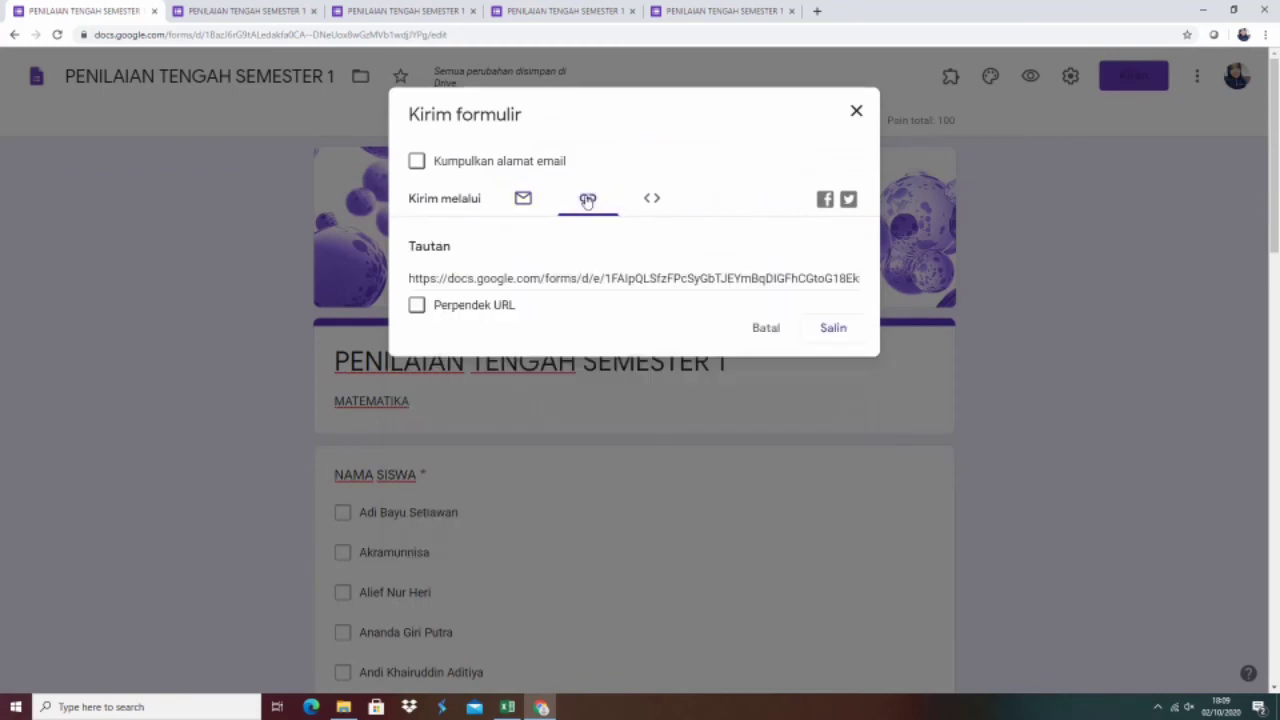
{"action": "left_click", "coordinate": [417, 305]}
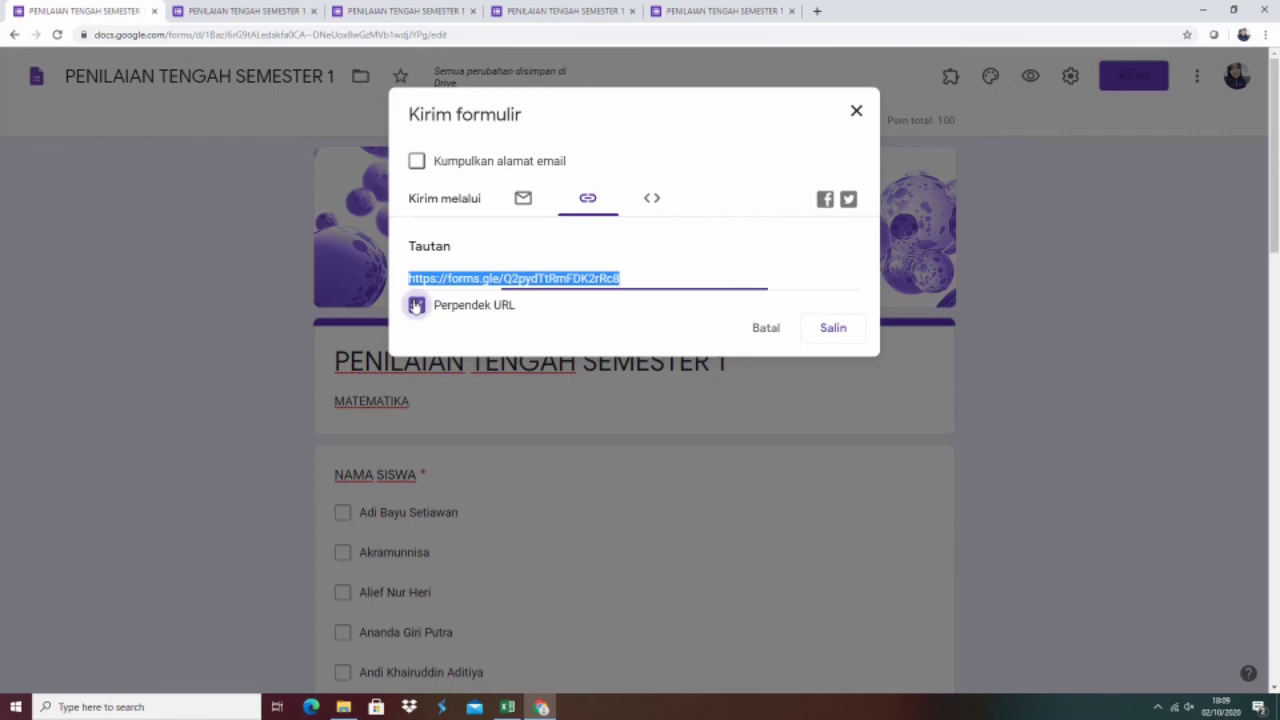
{"action": "left_click", "coordinate": [818, 336]}
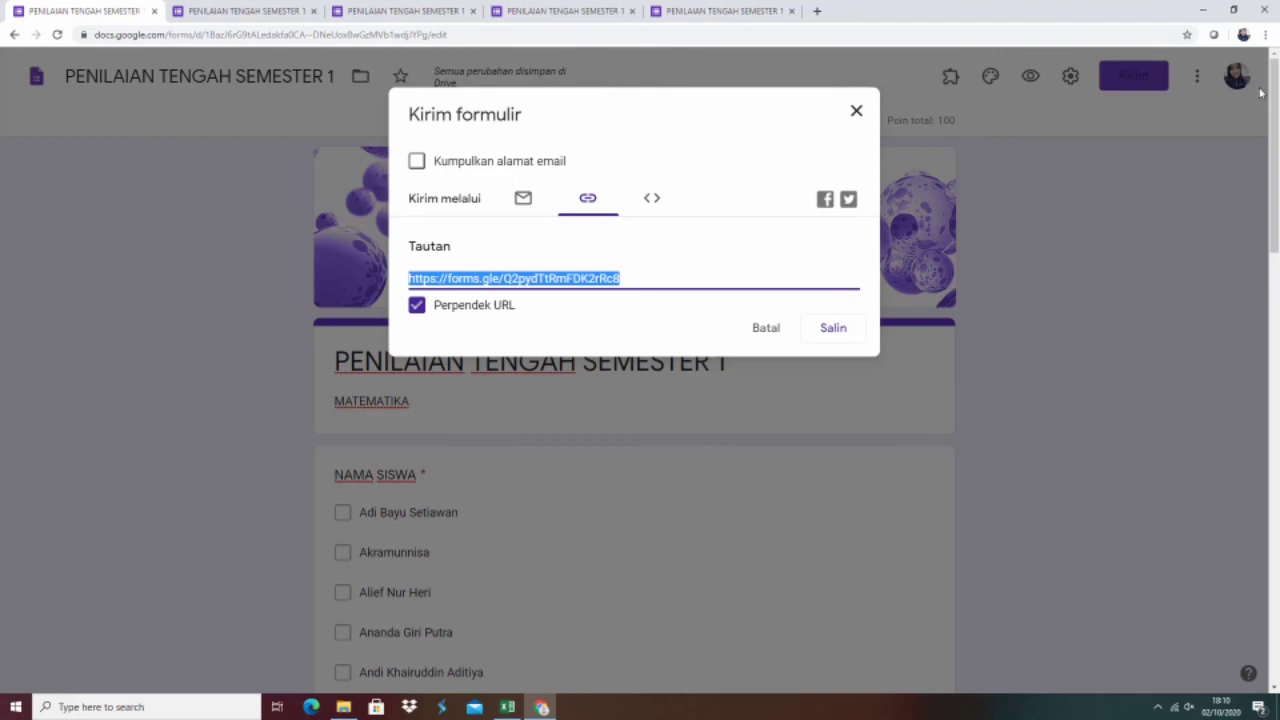
{"action": "left_click", "coordinate": [755, 333]}
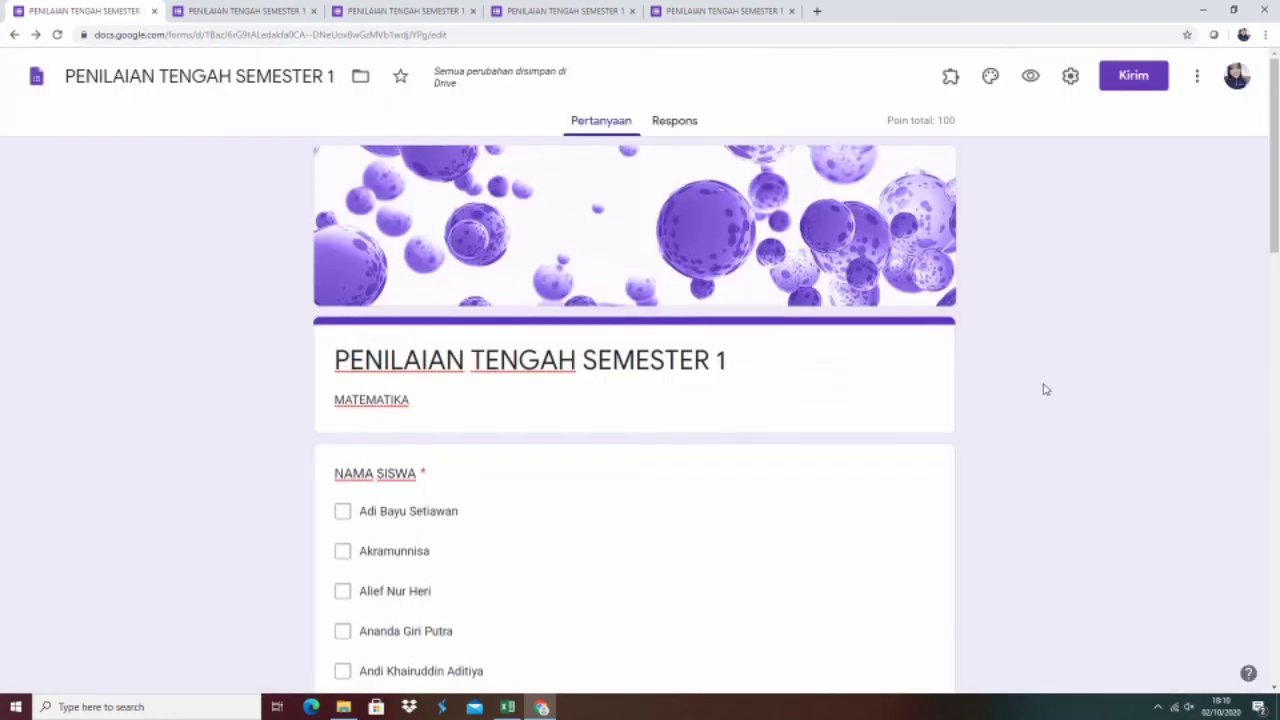
{"action": "scroll", "coordinate": [1050, 389], "scroll_direction": "down", "scroll_amount": 3}
{"action": "scroll", "coordinate": [1060, 390], "scroll_direction": "down", "scroll_amount": 6}
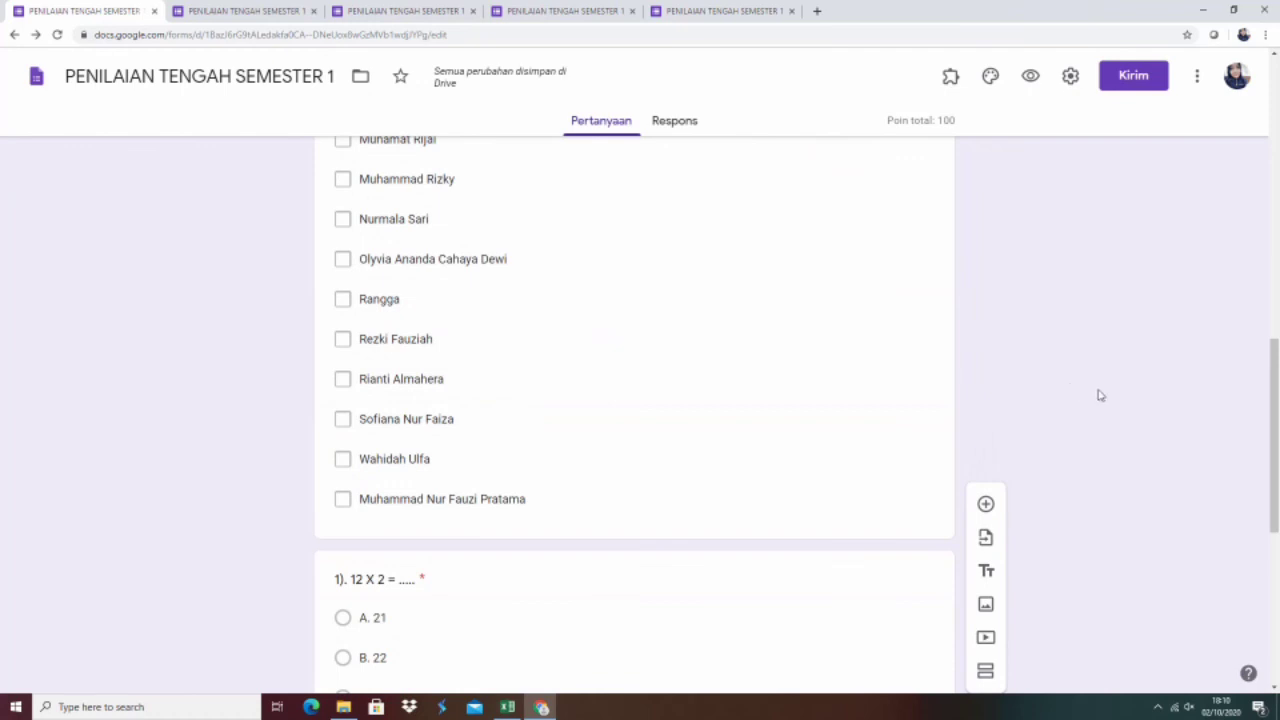
{"action": "scroll", "coordinate": [1097, 394], "scroll_direction": "up", "scroll_amount": 6}
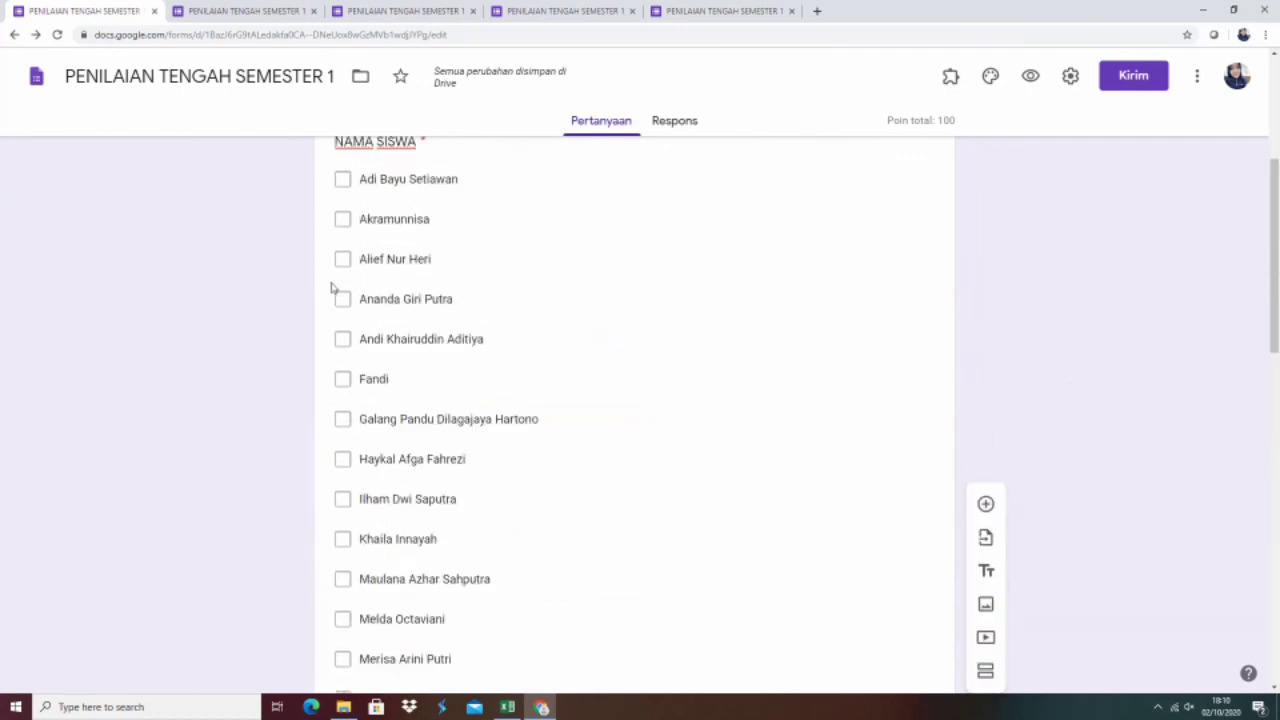
{"action": "scroll", "coordinate": [414, 306], "scroll_direction": "down", "scroll_amount": 7}
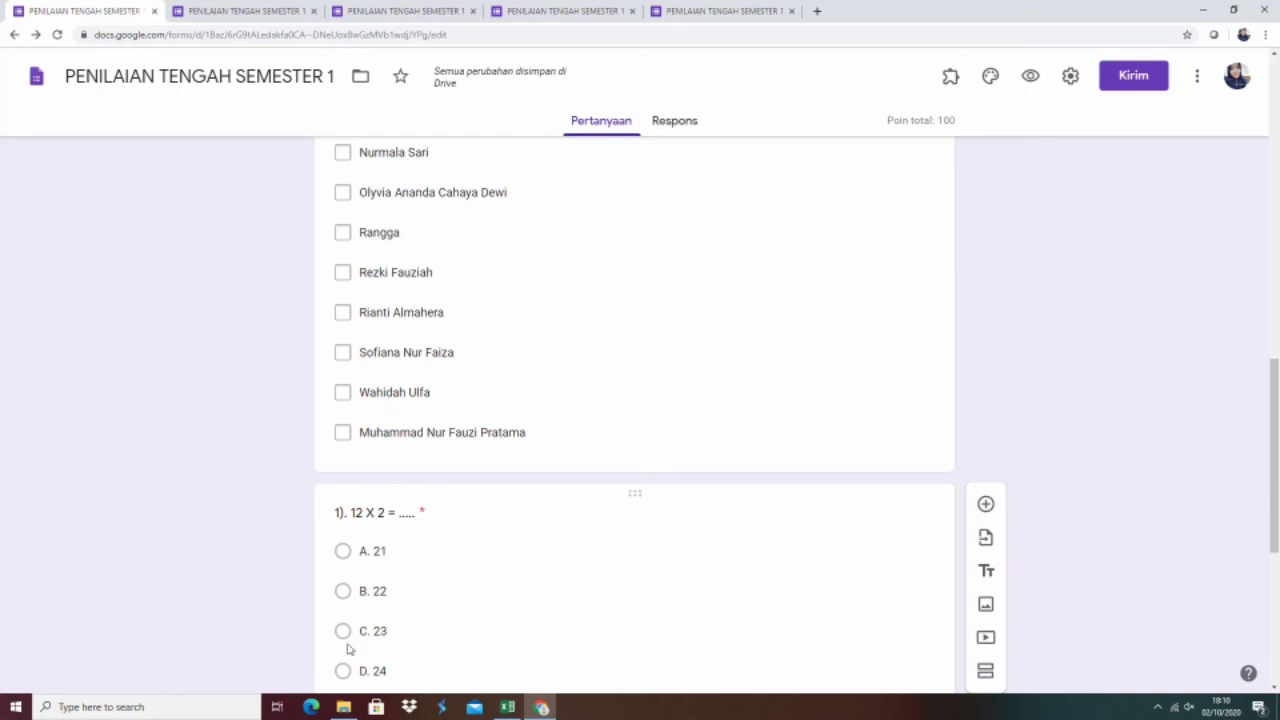
{"action": "left_click_drag", "start_coordinate": [1275, 440], "coordinate": [1278, 213]}
{"action": "scroll", "coordinate": [1278, 213], "scroll_direction": "up", "scroll_amount": 10}
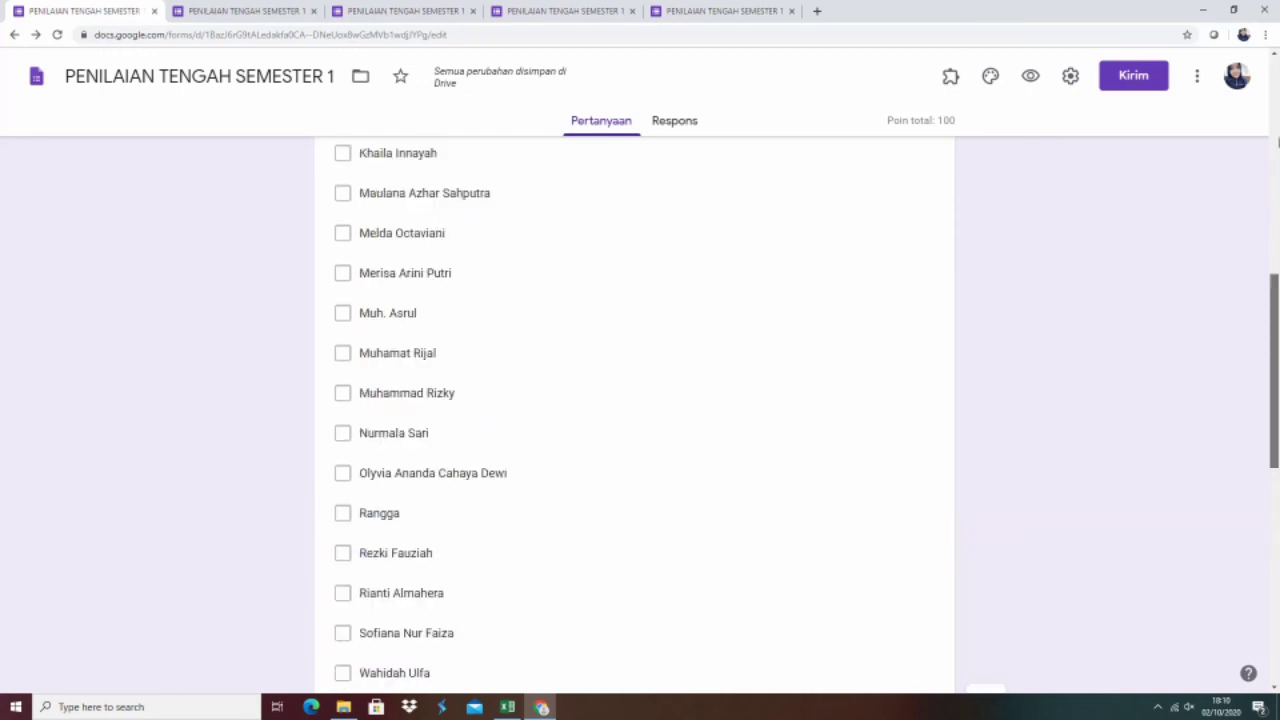